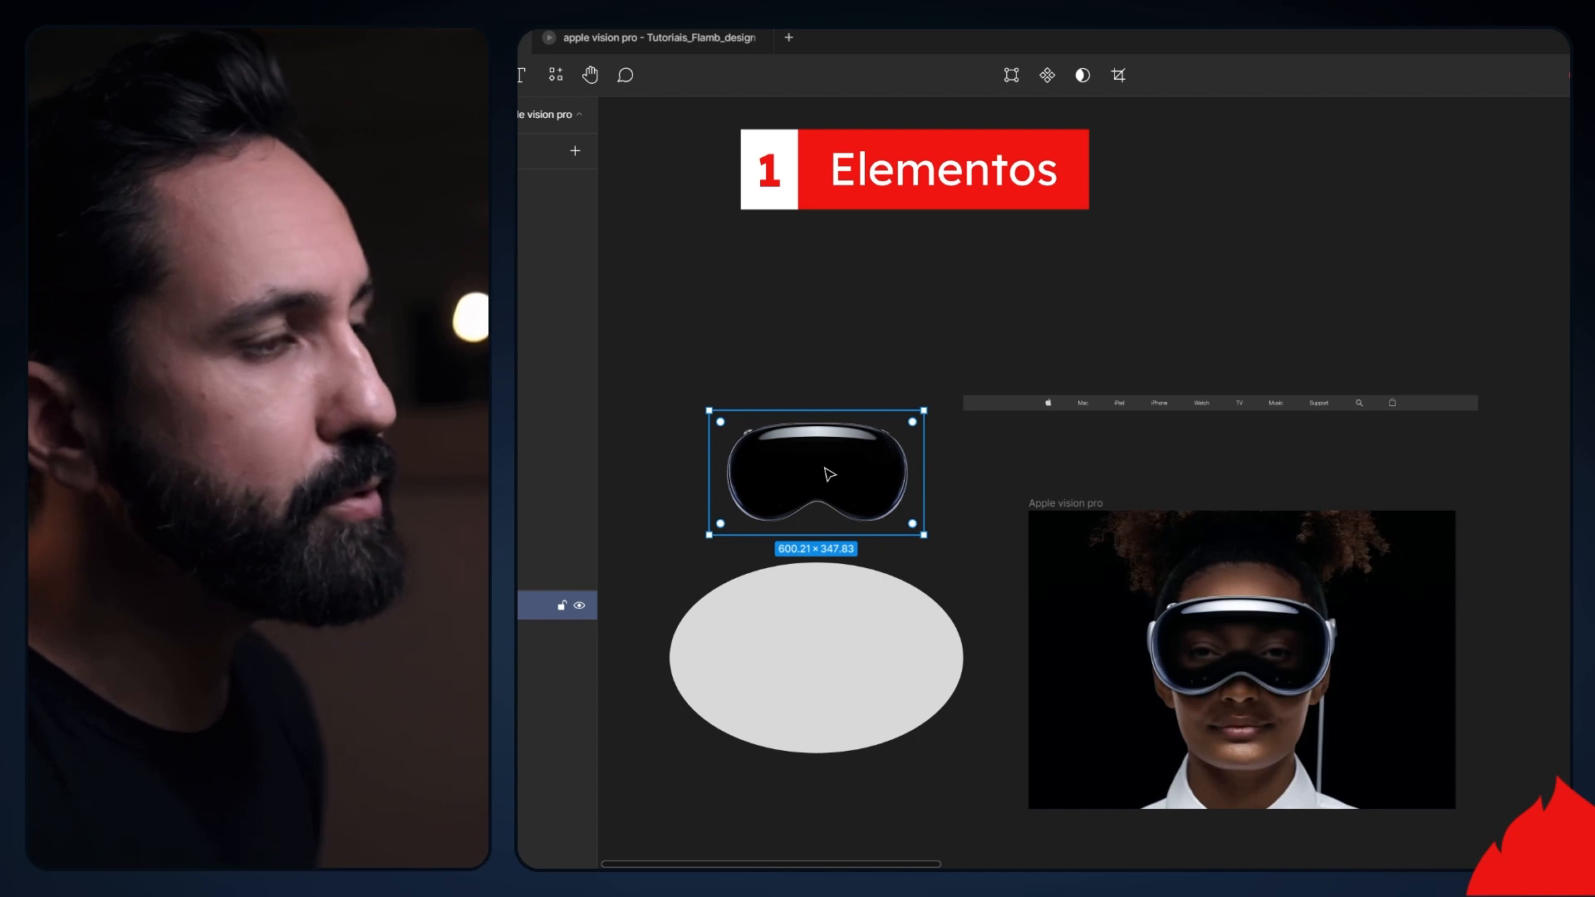
Step: Examine the source elements: the headset image, the grey ellipse, the navigation bar and the portrait frame
left_click(826, 640)
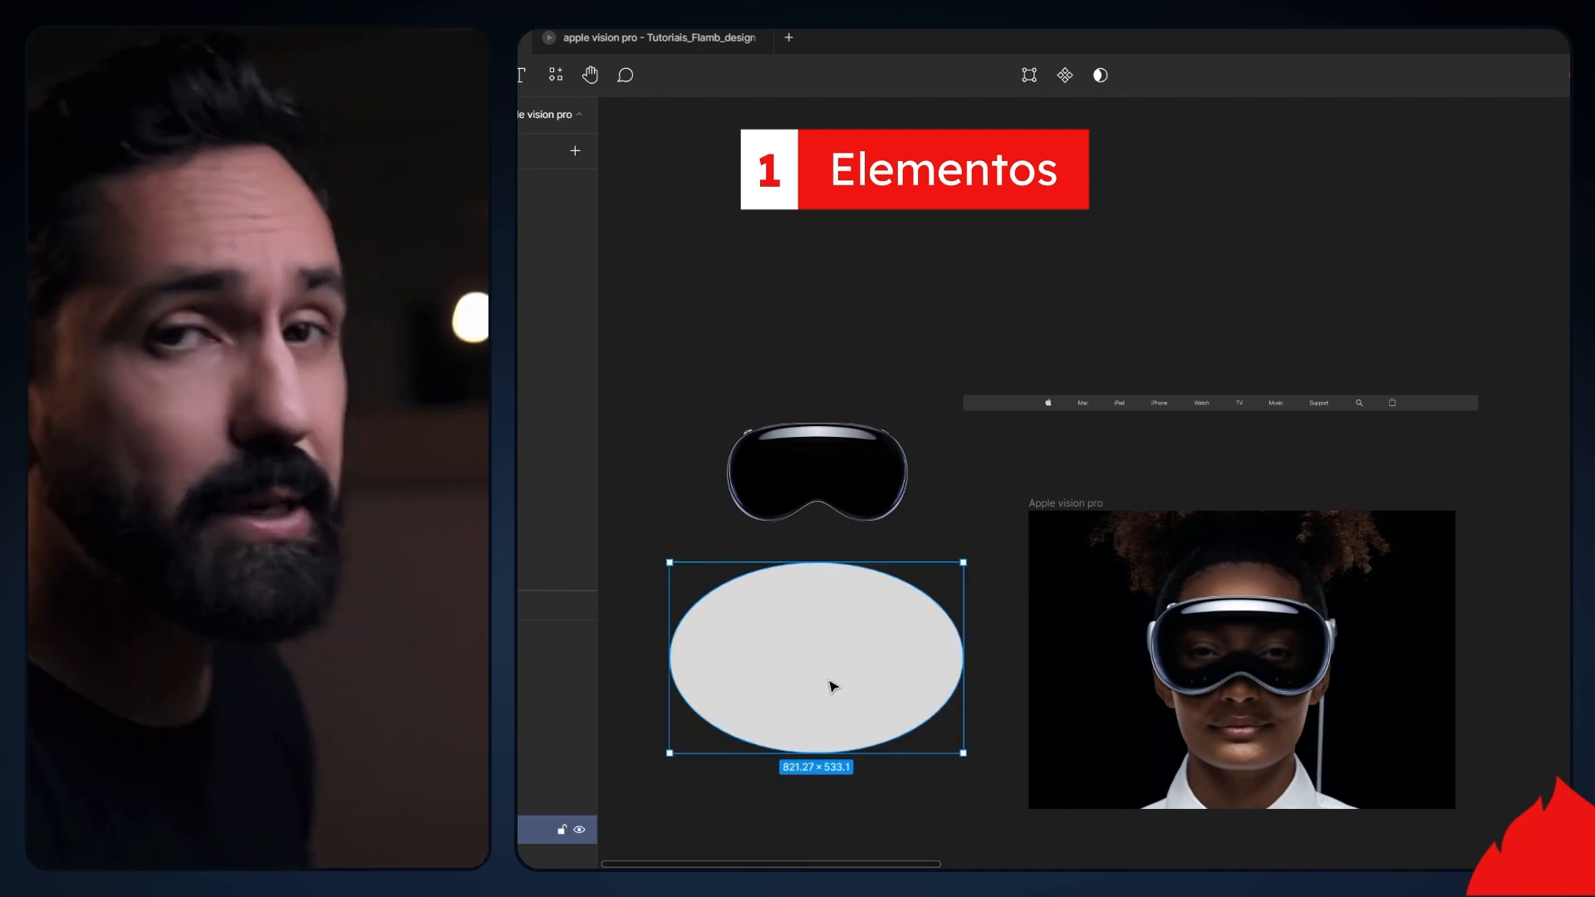
left_click(1276, 730)
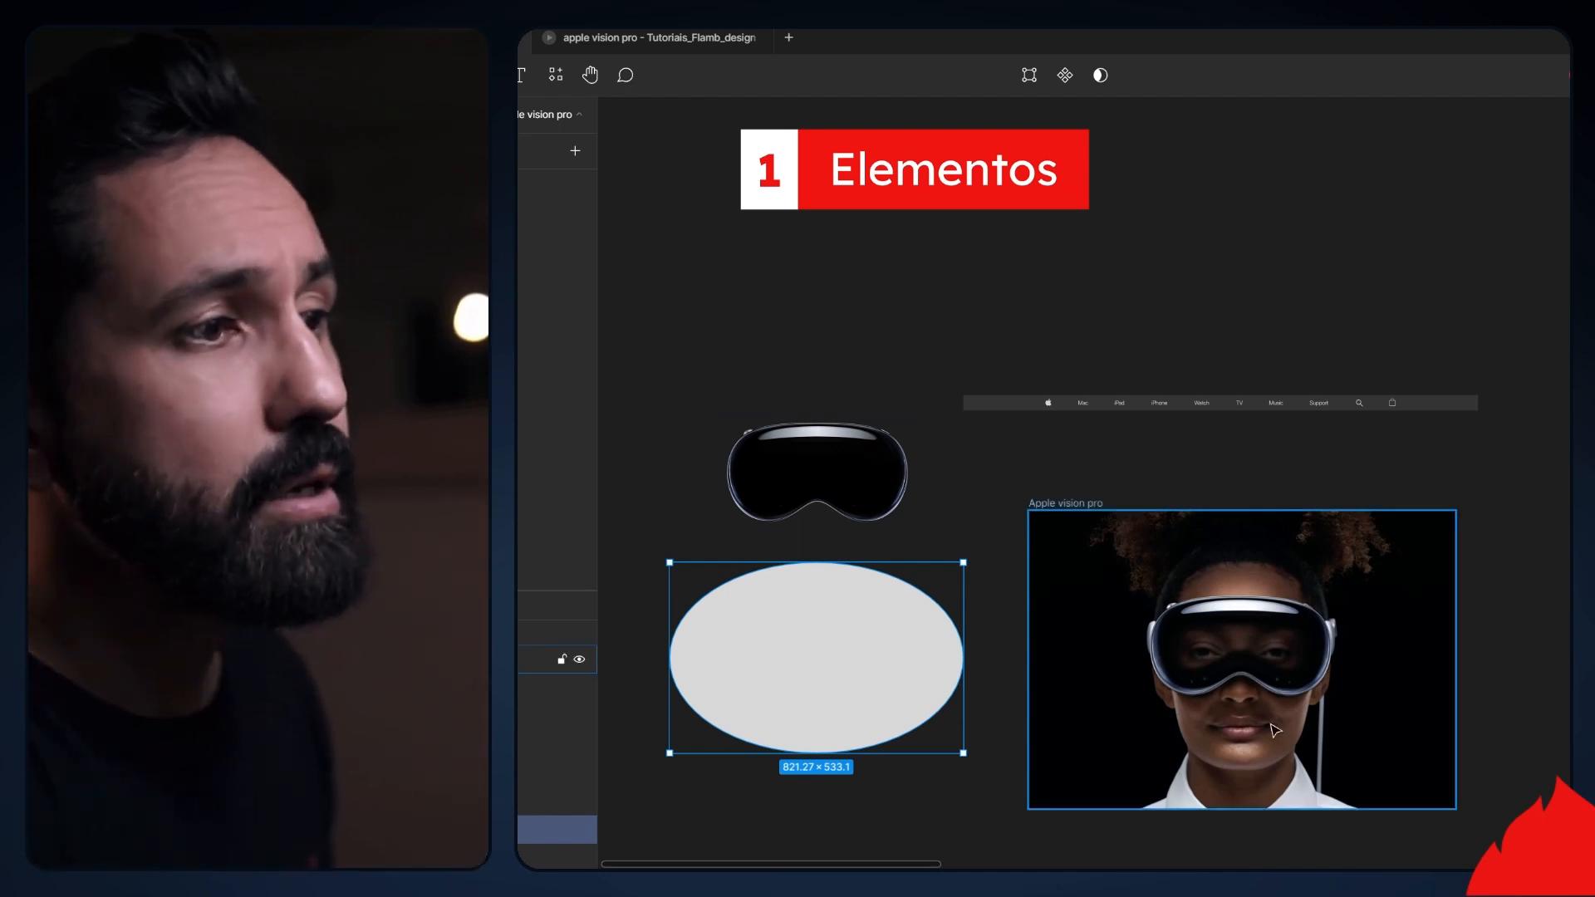
left_click(1250, 402)
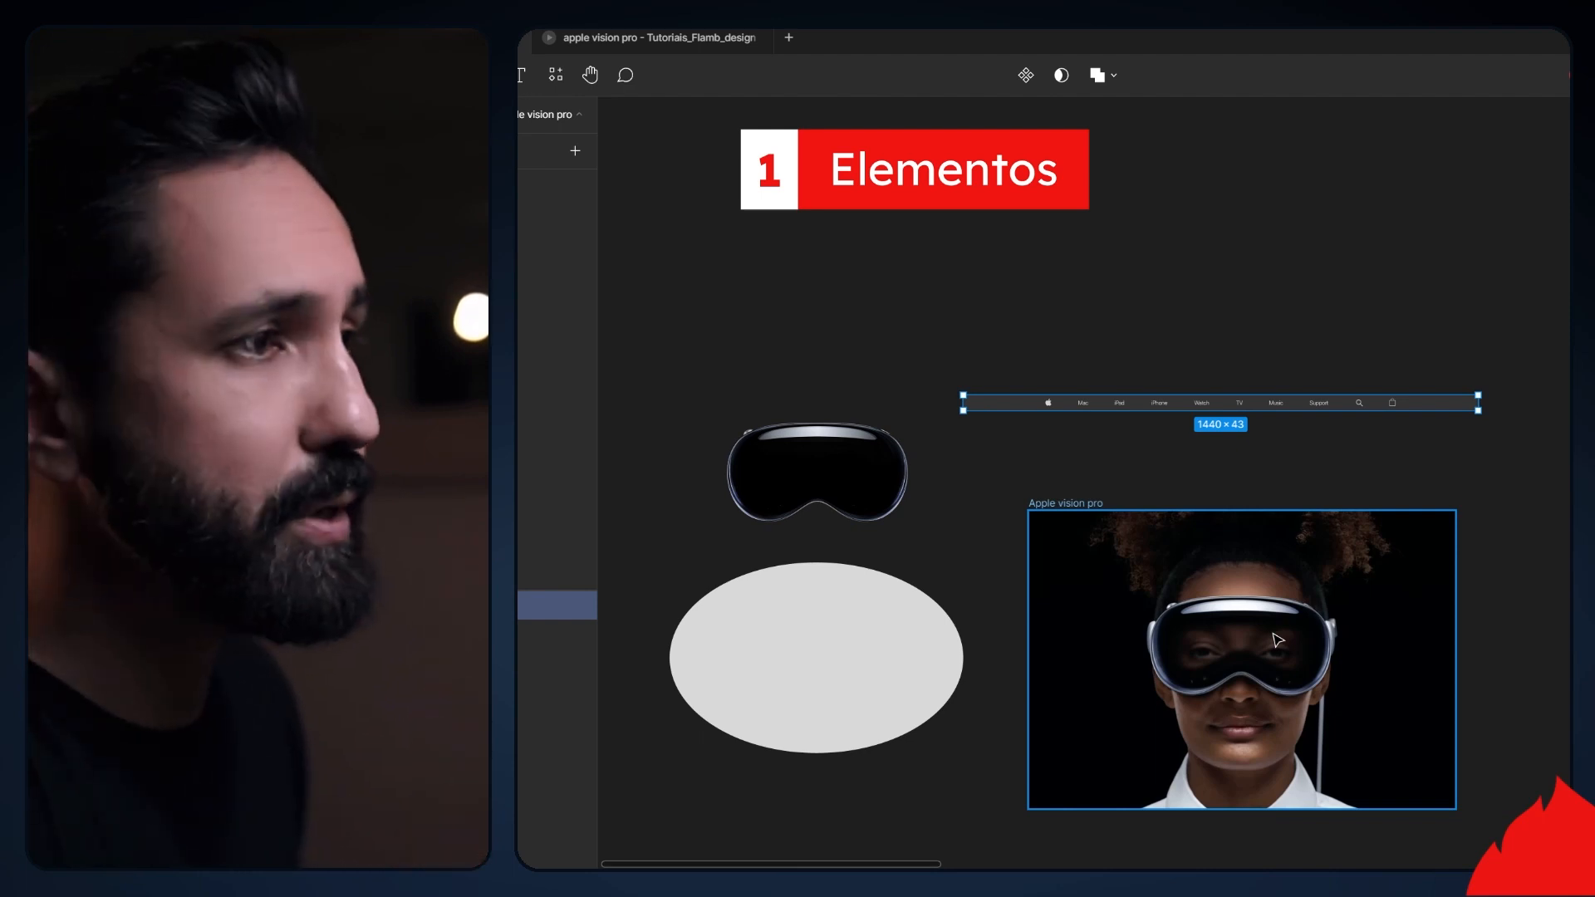
scroll(1306, 623, "down", 3)
left_click_drag(1307, 624, 903, 509)
scroll(975, 539, "down", 2)
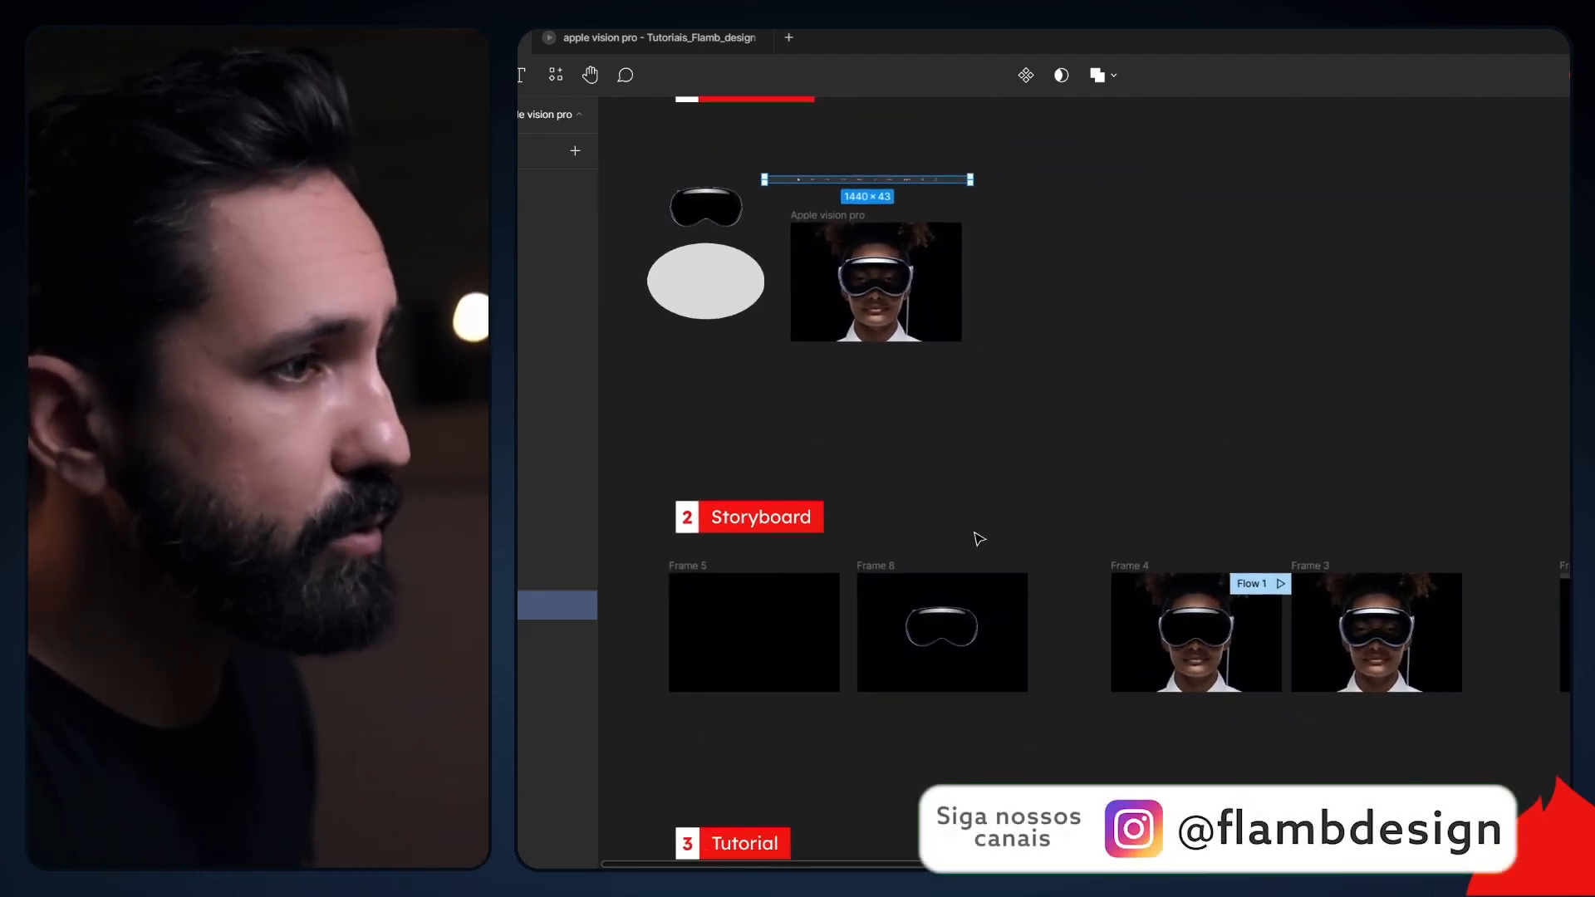
scroll(972, 536, "down", 1)
left_click_drag(1024, 525, 979, 514)
Step: Examine the storyboard frames in order: Frame 5, Frame 8, Frame 4, Frame 3 and Frame 10
left_click(719, 561)
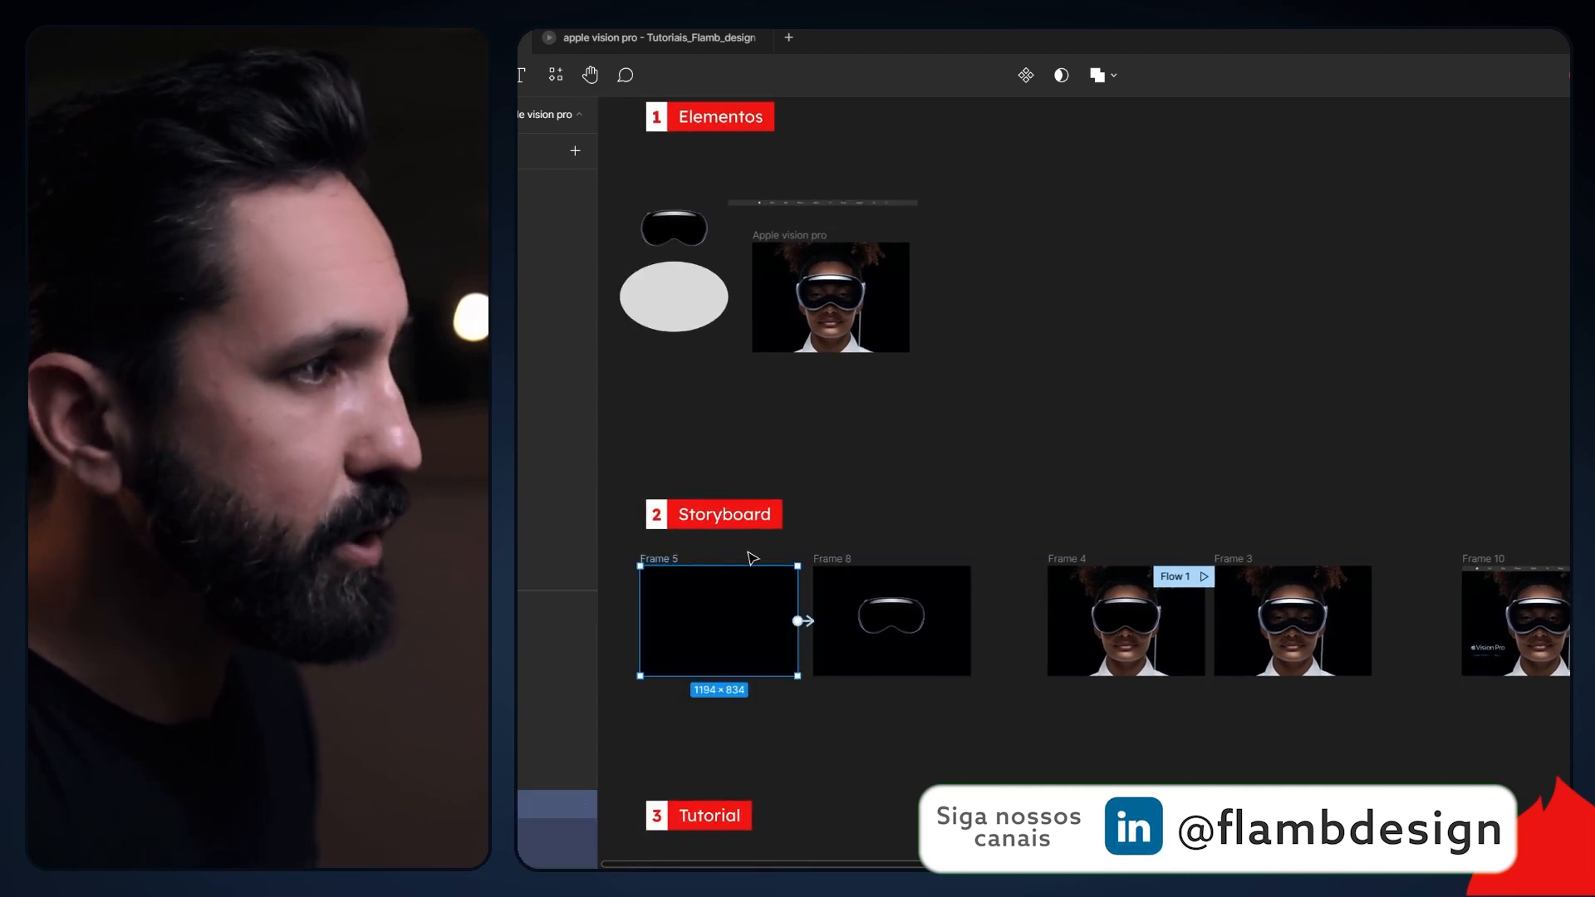
left_click(843, 559)
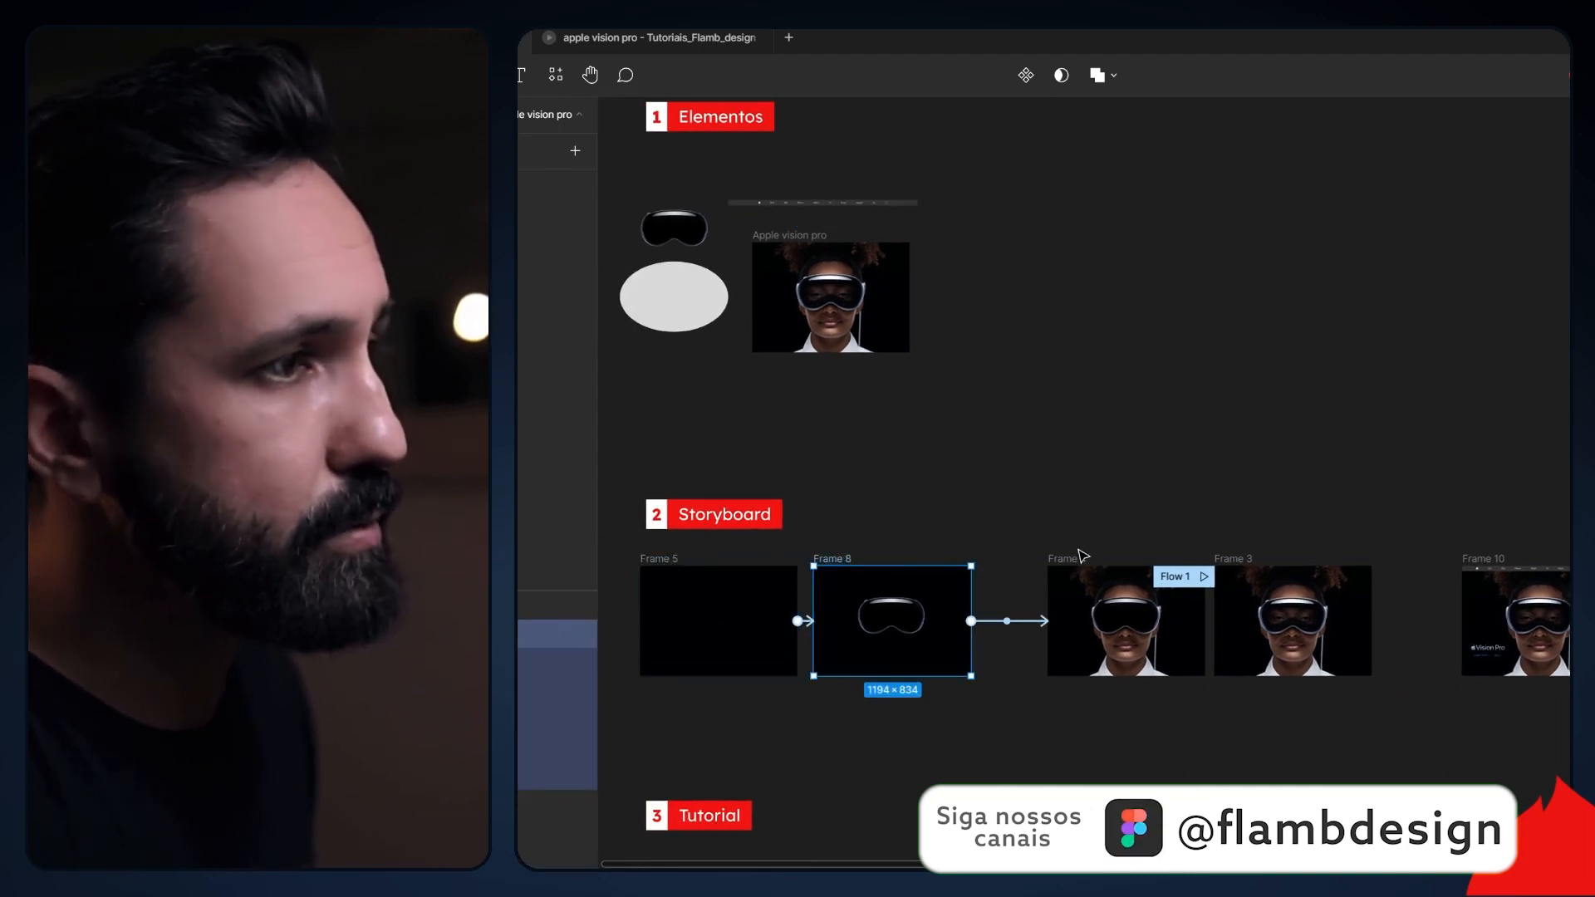
left_click(1067, 510)
left_click_drag(1066, 510, 1255, 584)
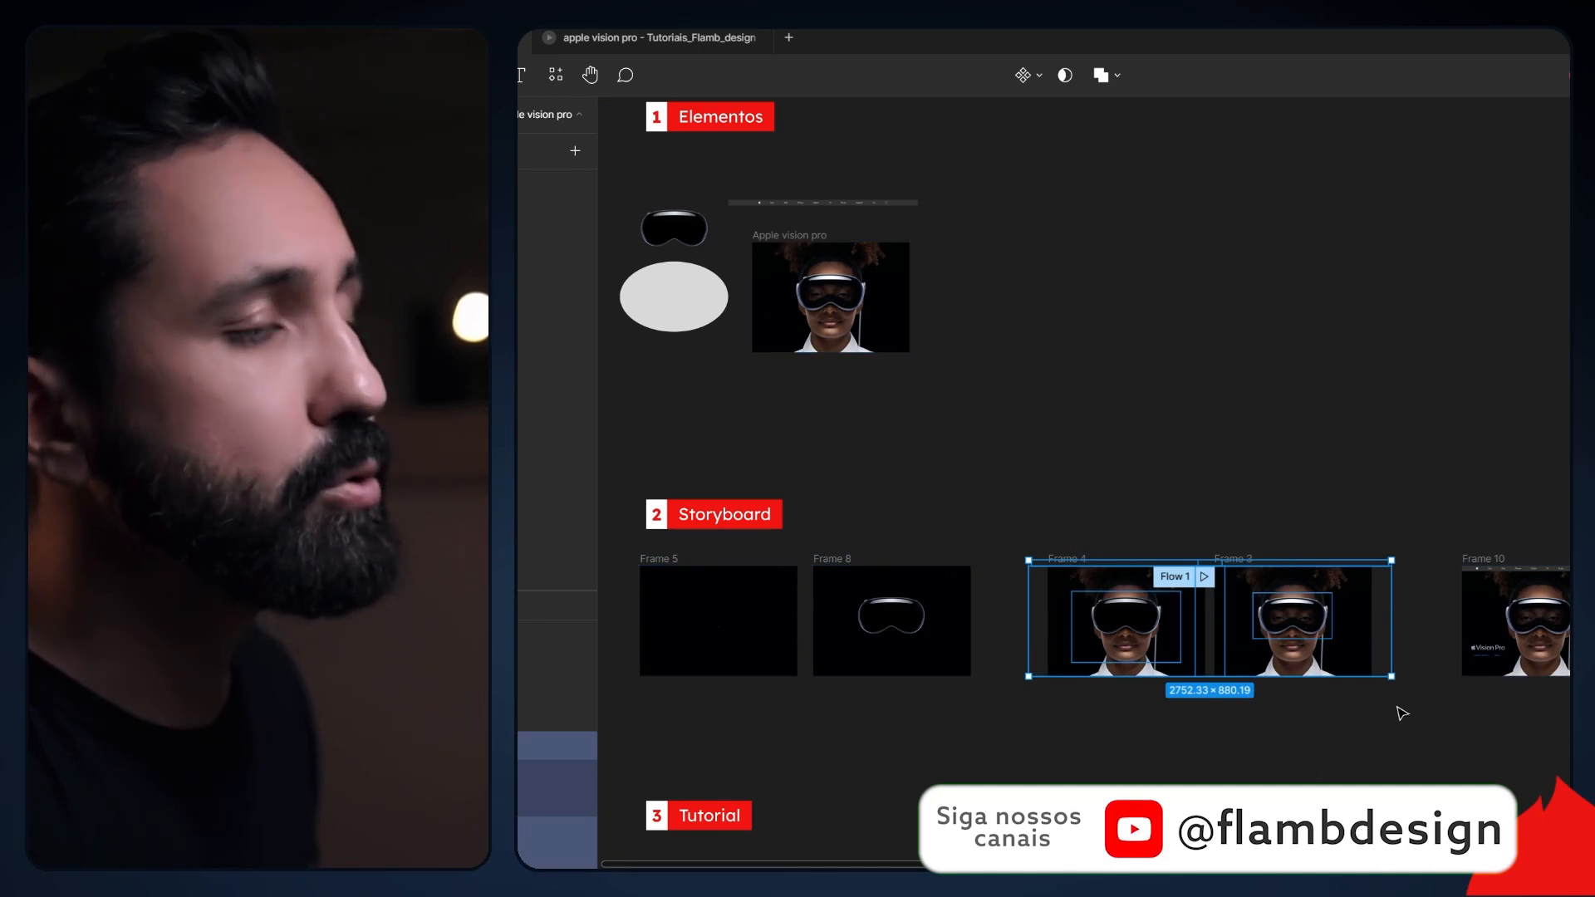
left_click_drag(1396, 721, 1212, 739)
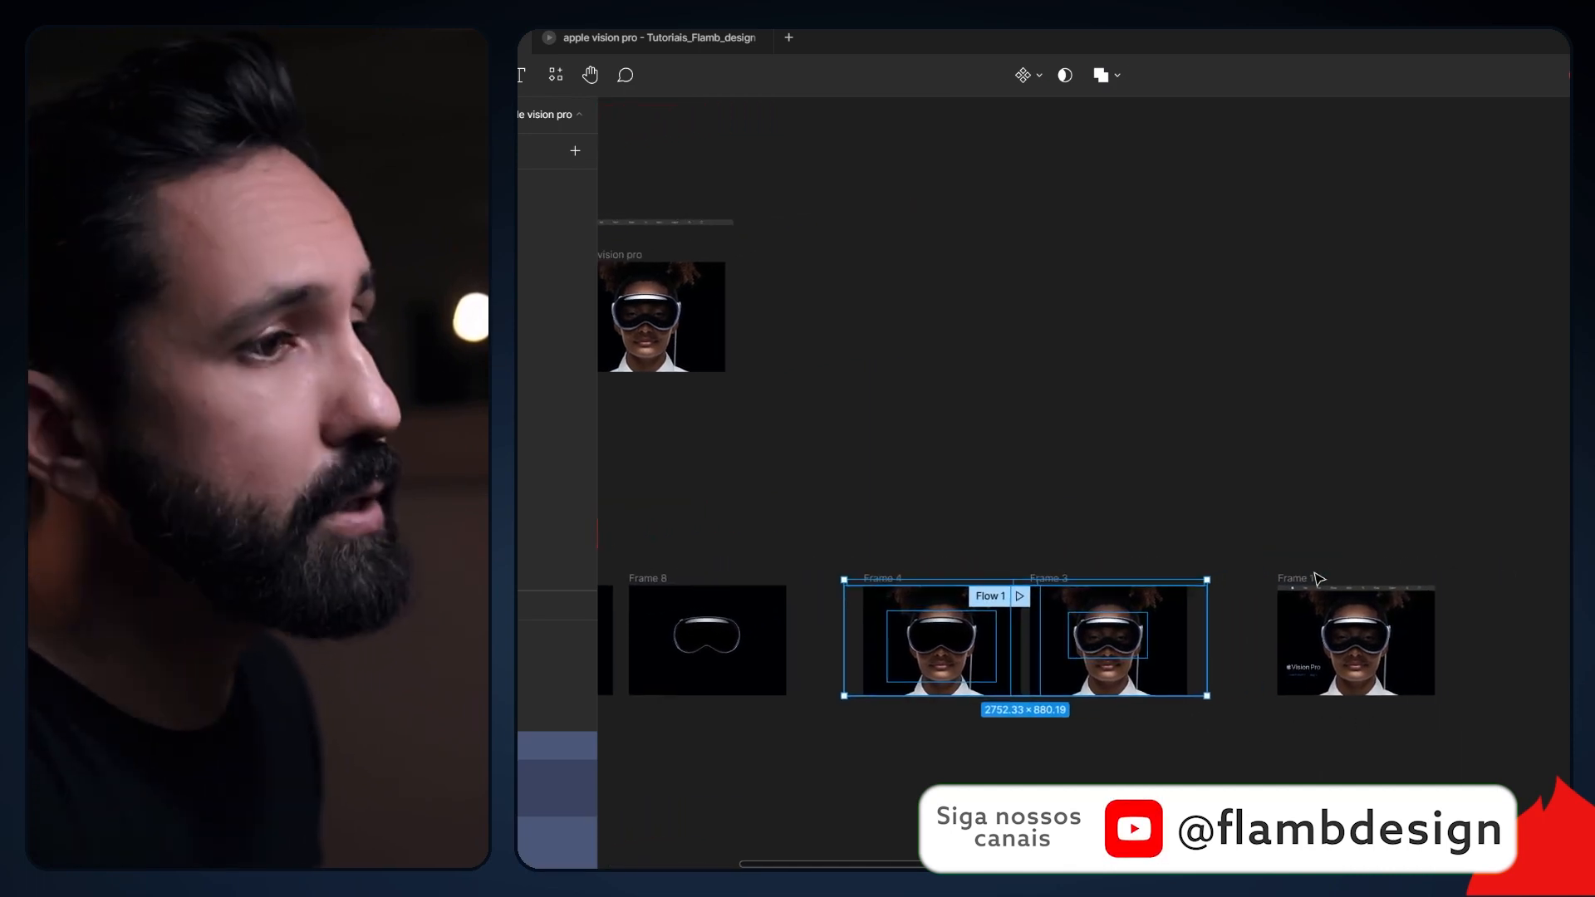
left_click(1315, 579)
Step: Inspect the prototype connections that link the storyboard frames, from the empty Frame 5 through the headset and portrait frames
scroll(1343, 617, "up", 3)
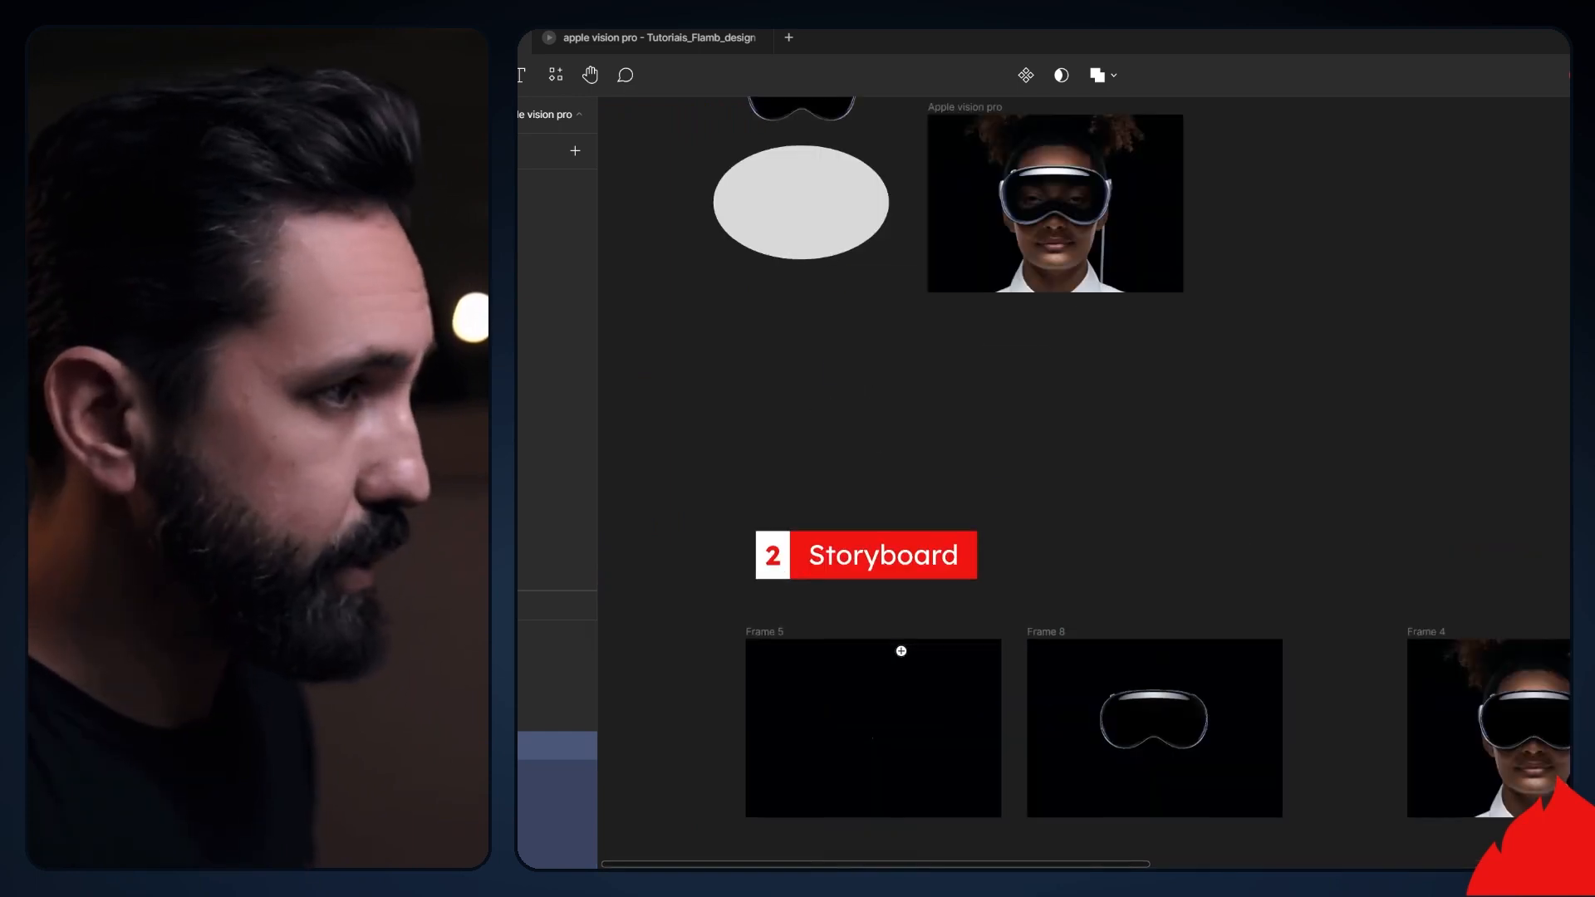
scroll(900, 652, "up", 3)
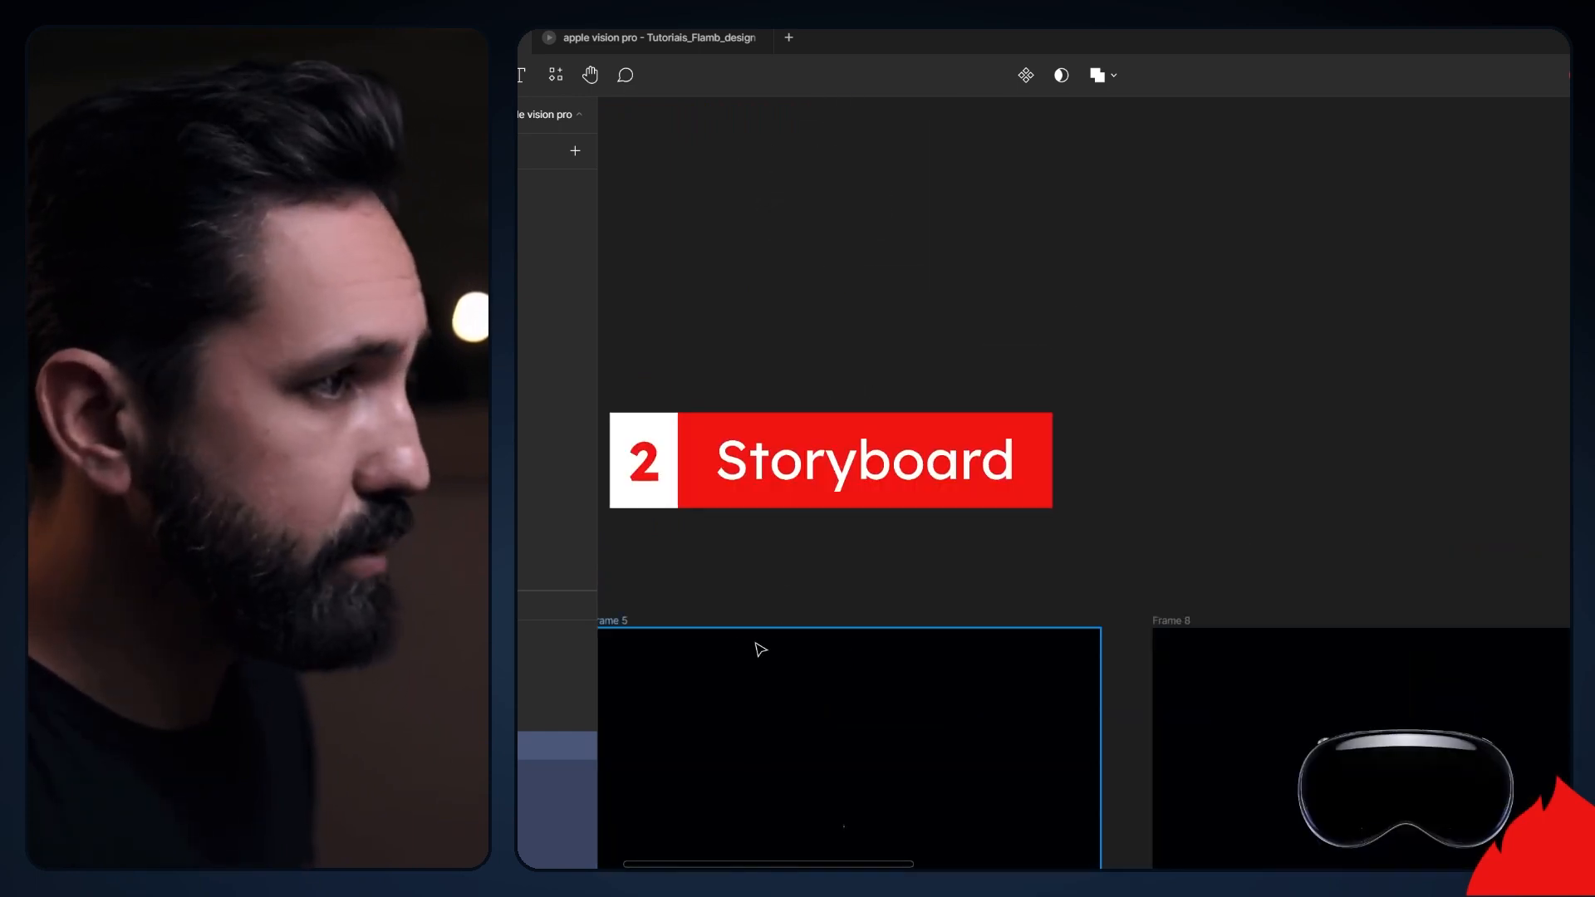
left_click(645, 623)
scroll(890, 648, "down", 1)
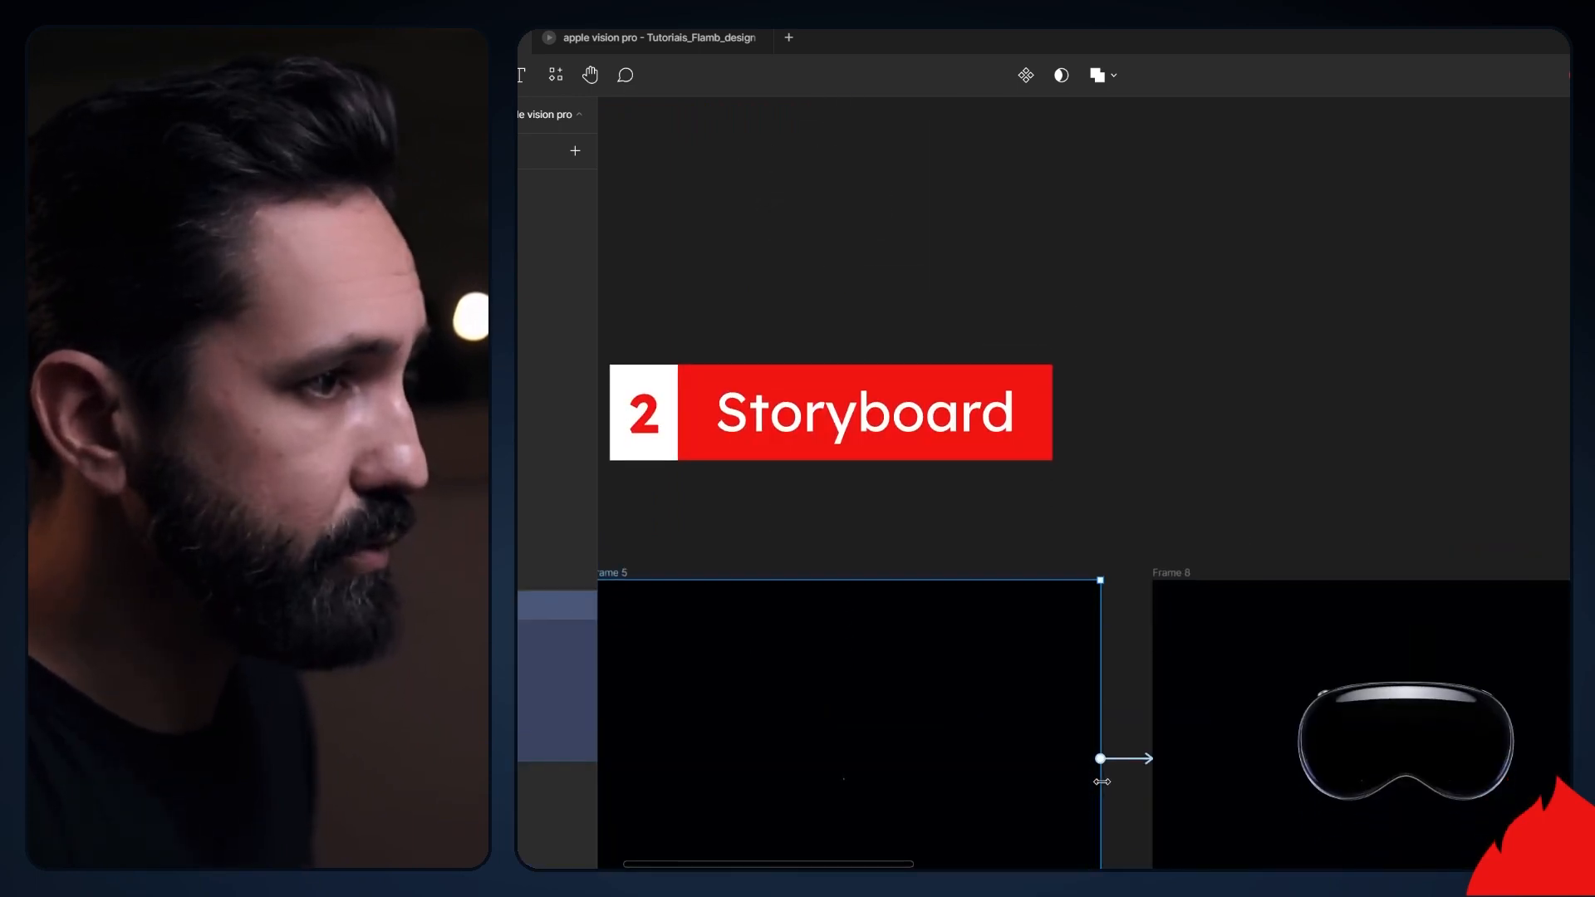
left_click(1138, 750)
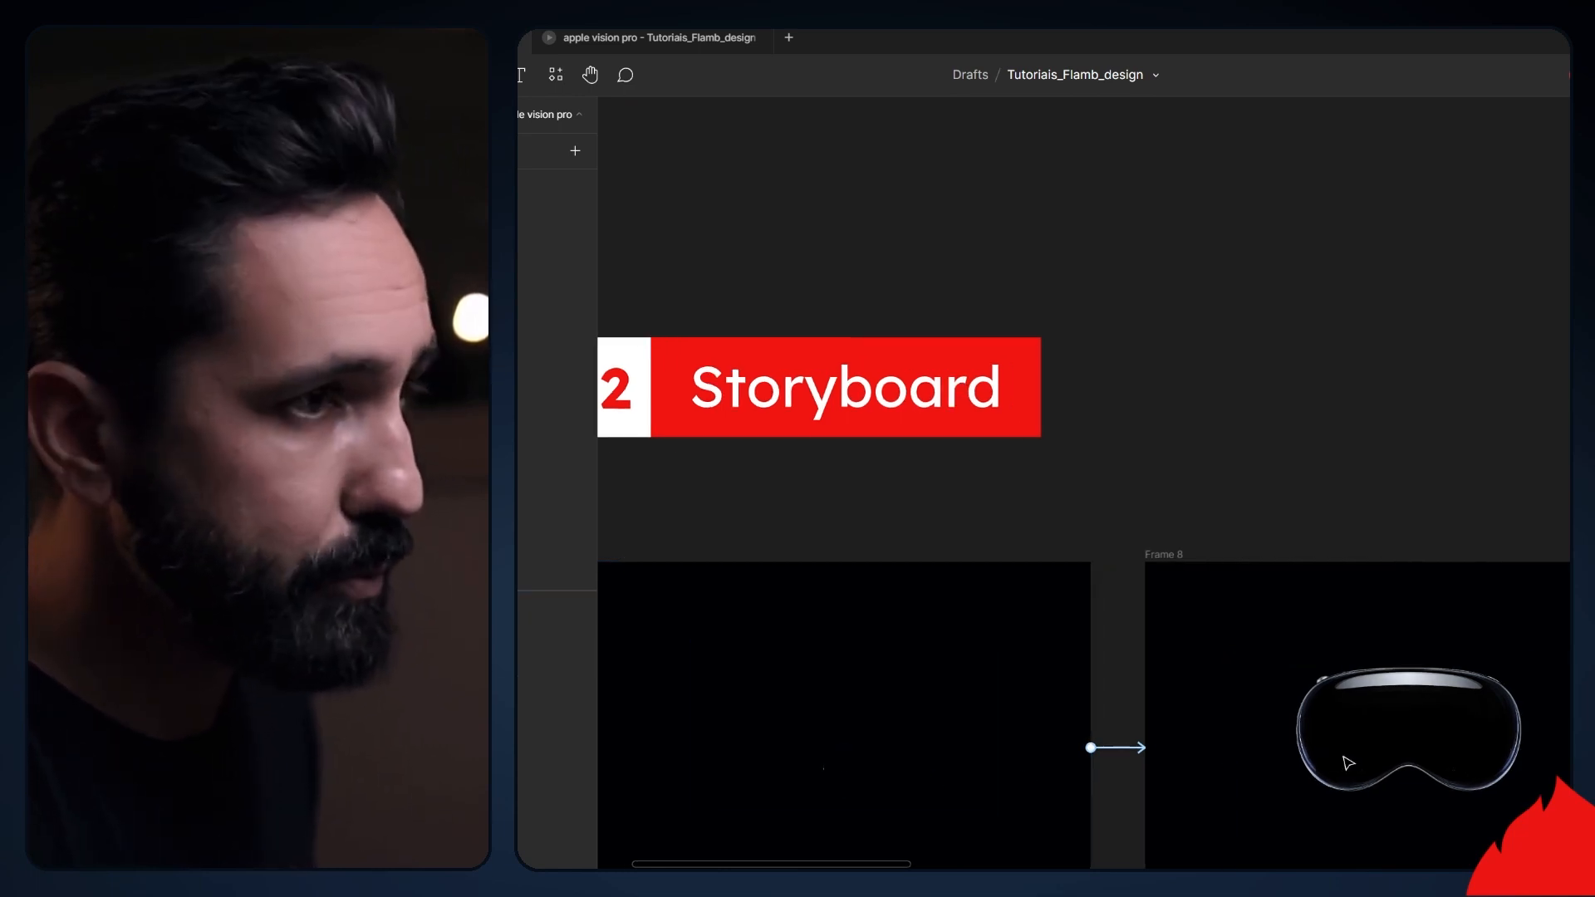
scroll(1348, 762, "down", 3)
left_click_drag(1376, 589, 1199, 563)
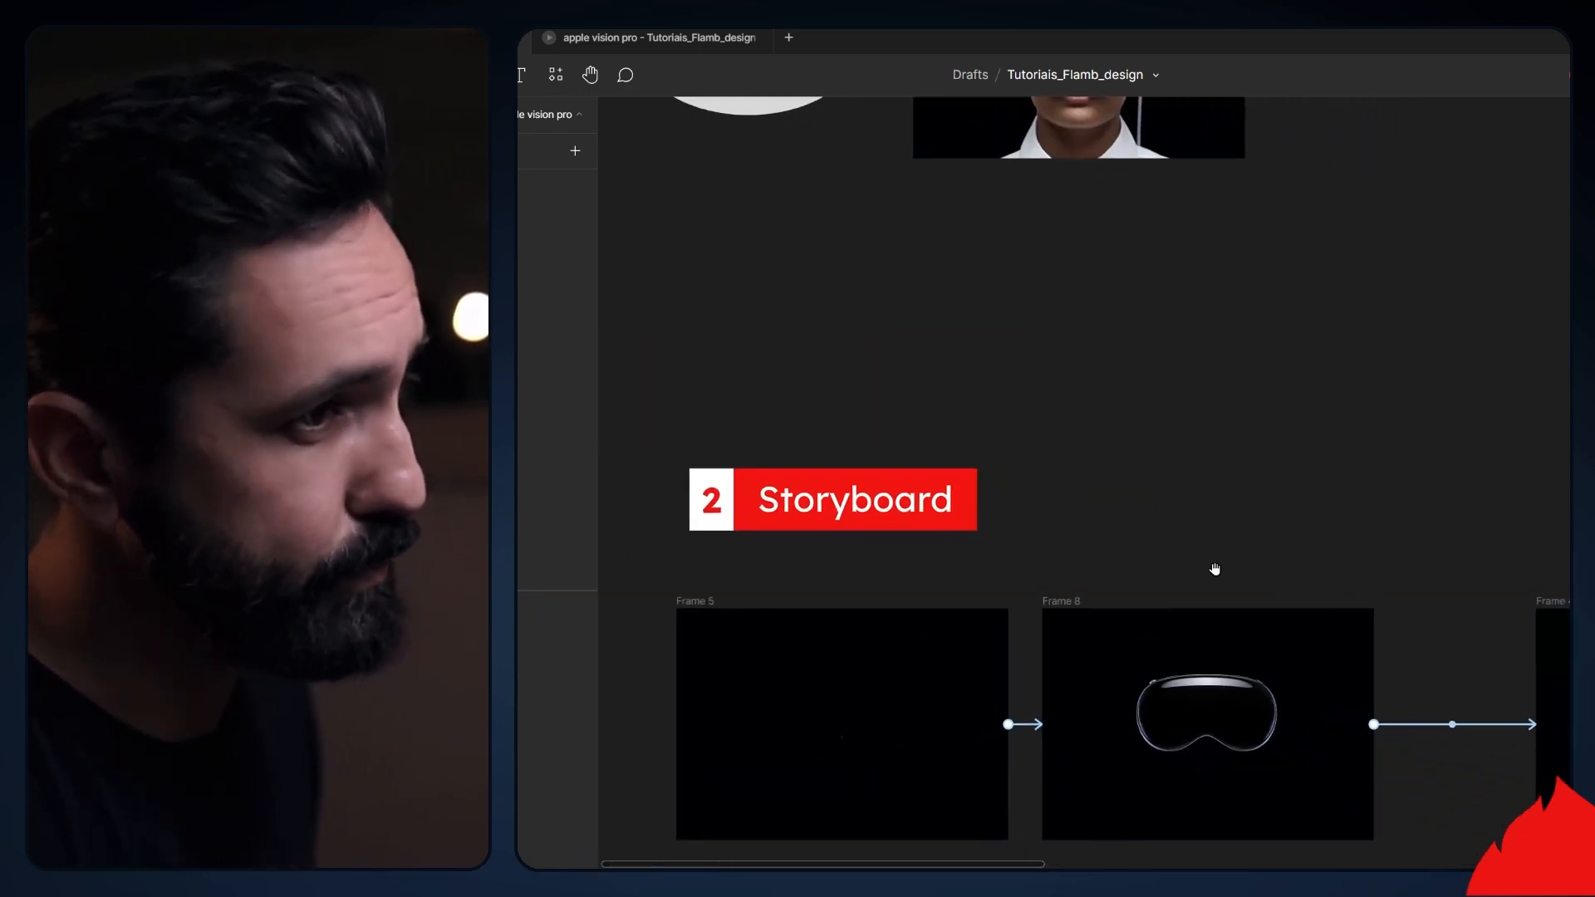
left_click_drag(1390, 590, 862, 561)
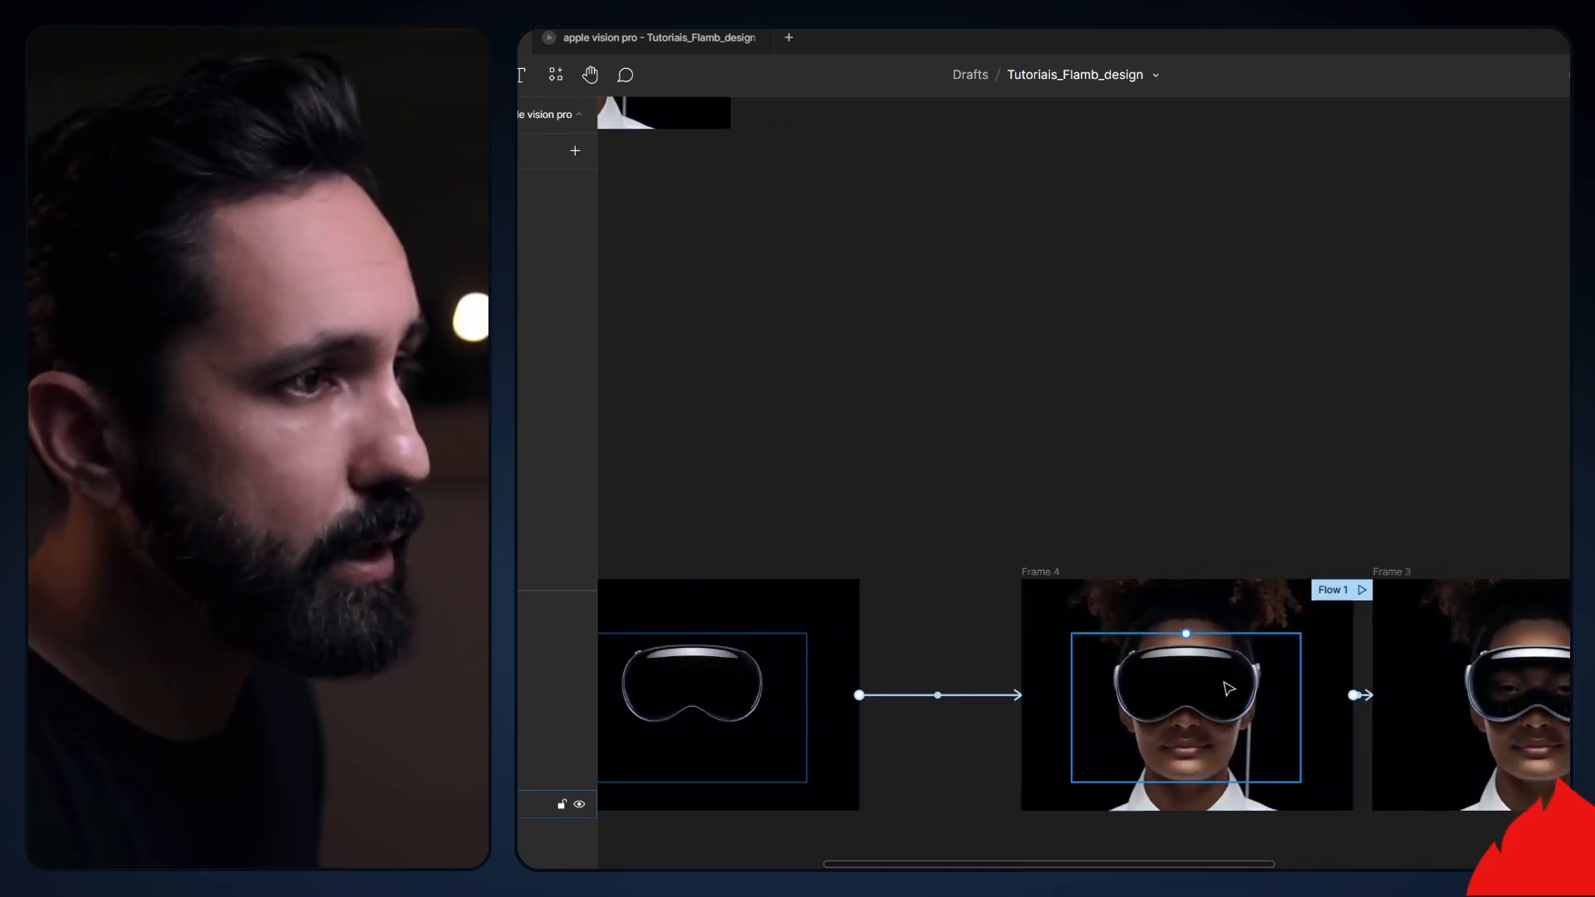
left_click_drag(1218, 534, 943, 545)
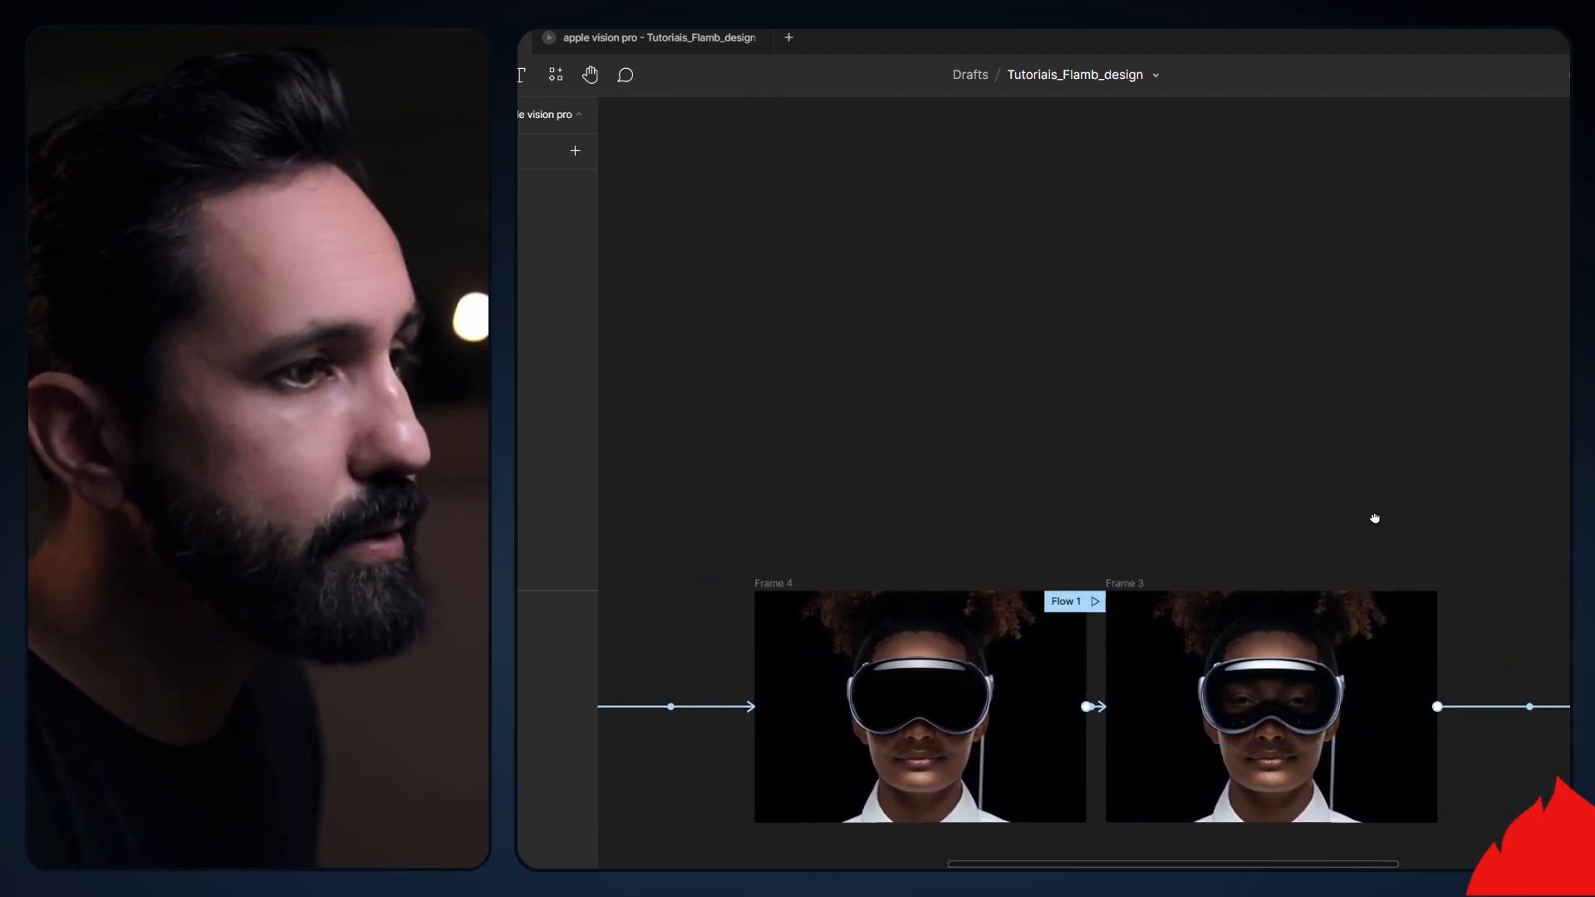
left_click_drag(1386, 517, 1044, 527)
left_click_drag(1153, 570, 1014, 553)
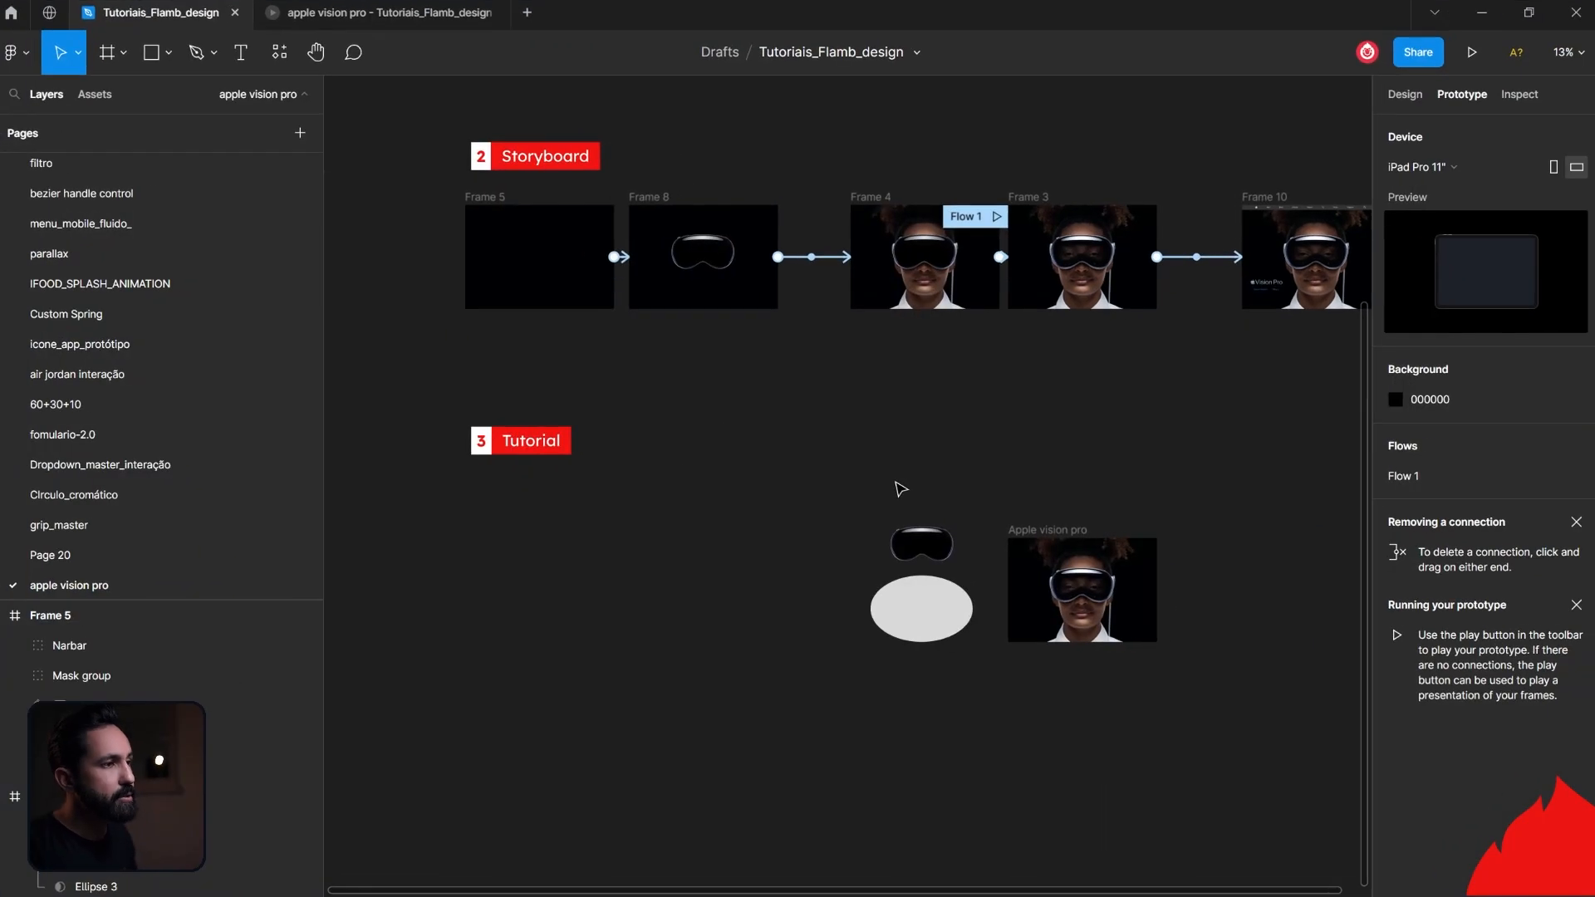
Step: Review the headset, ellipse and Apple vision pro frame in the Tutorial section against Frame 3 of the storyboard
left_click_drag(854, 476, 1169, 702)
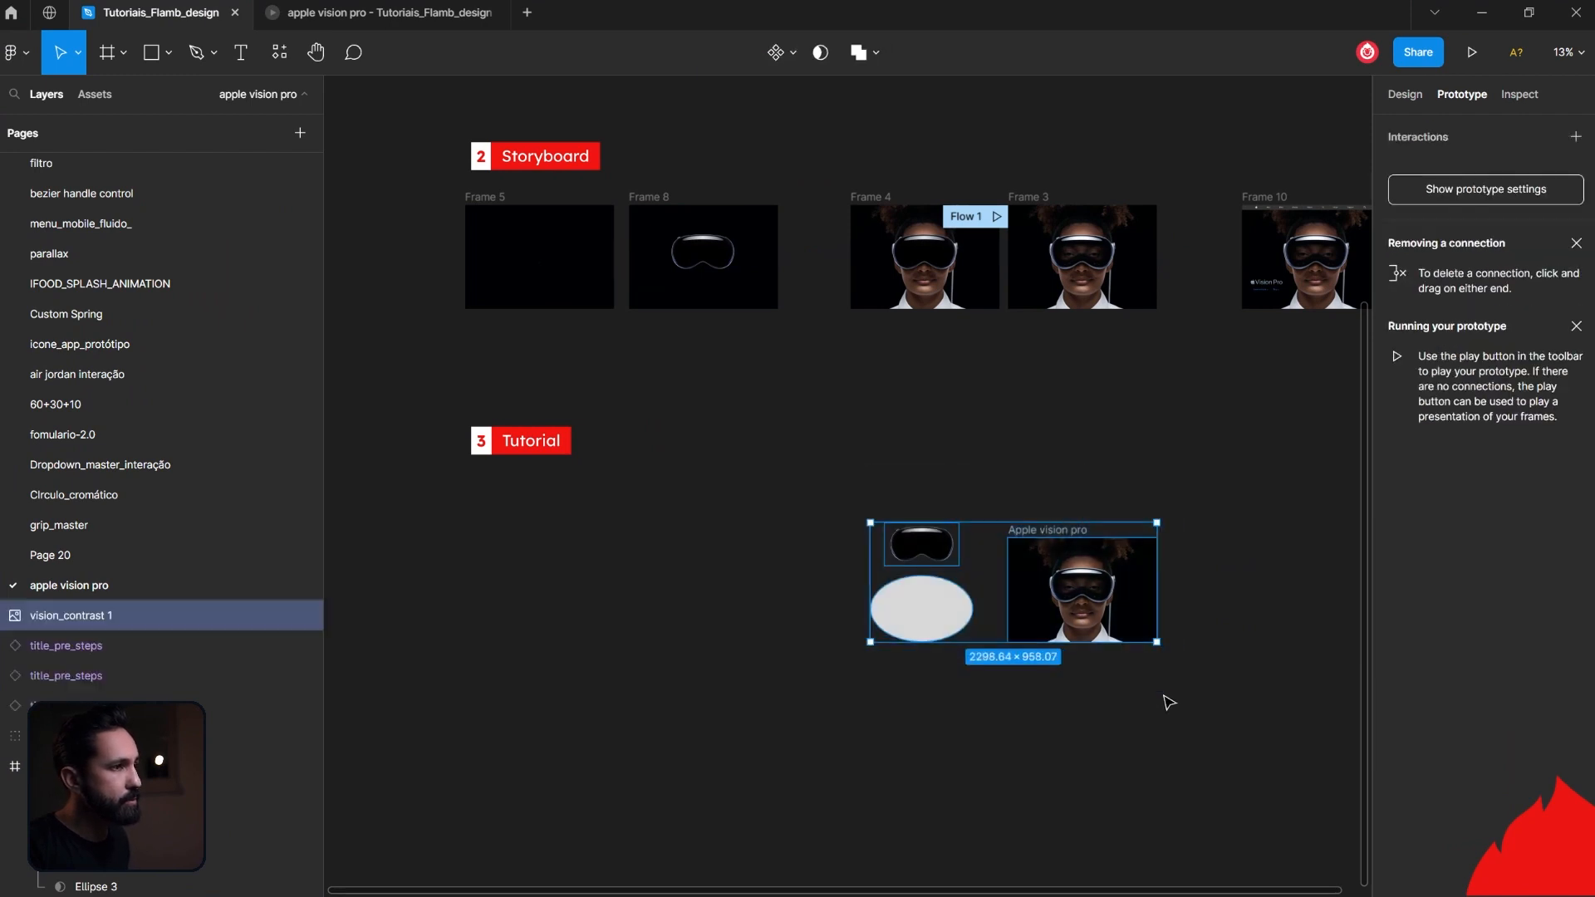
scroll(1086, 592, "up", 5)
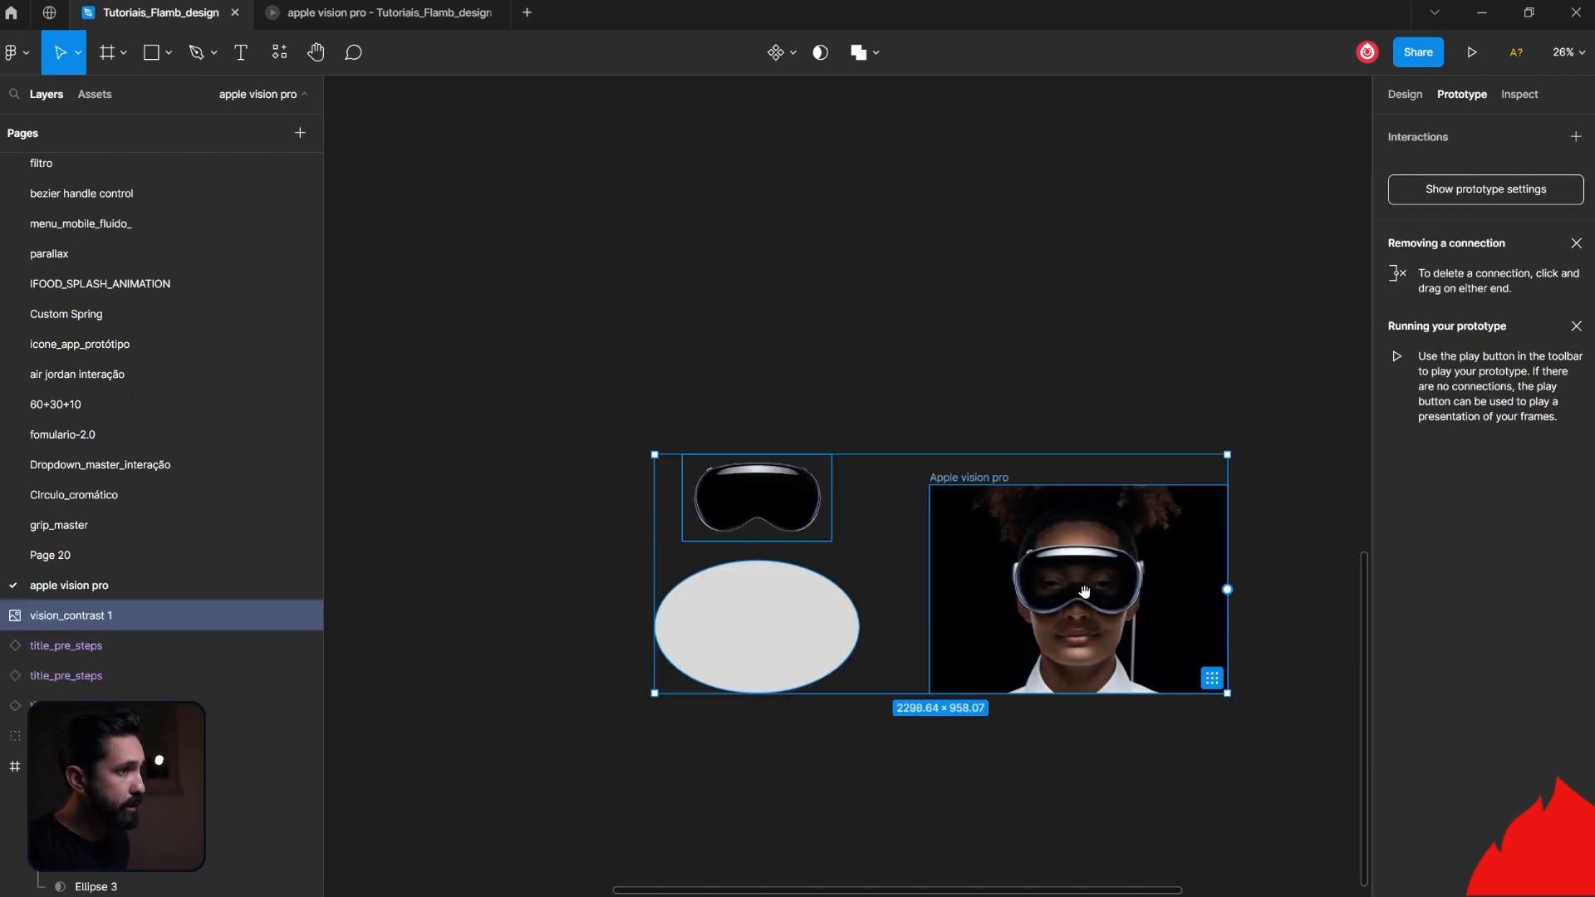
left_click(1072, 403)
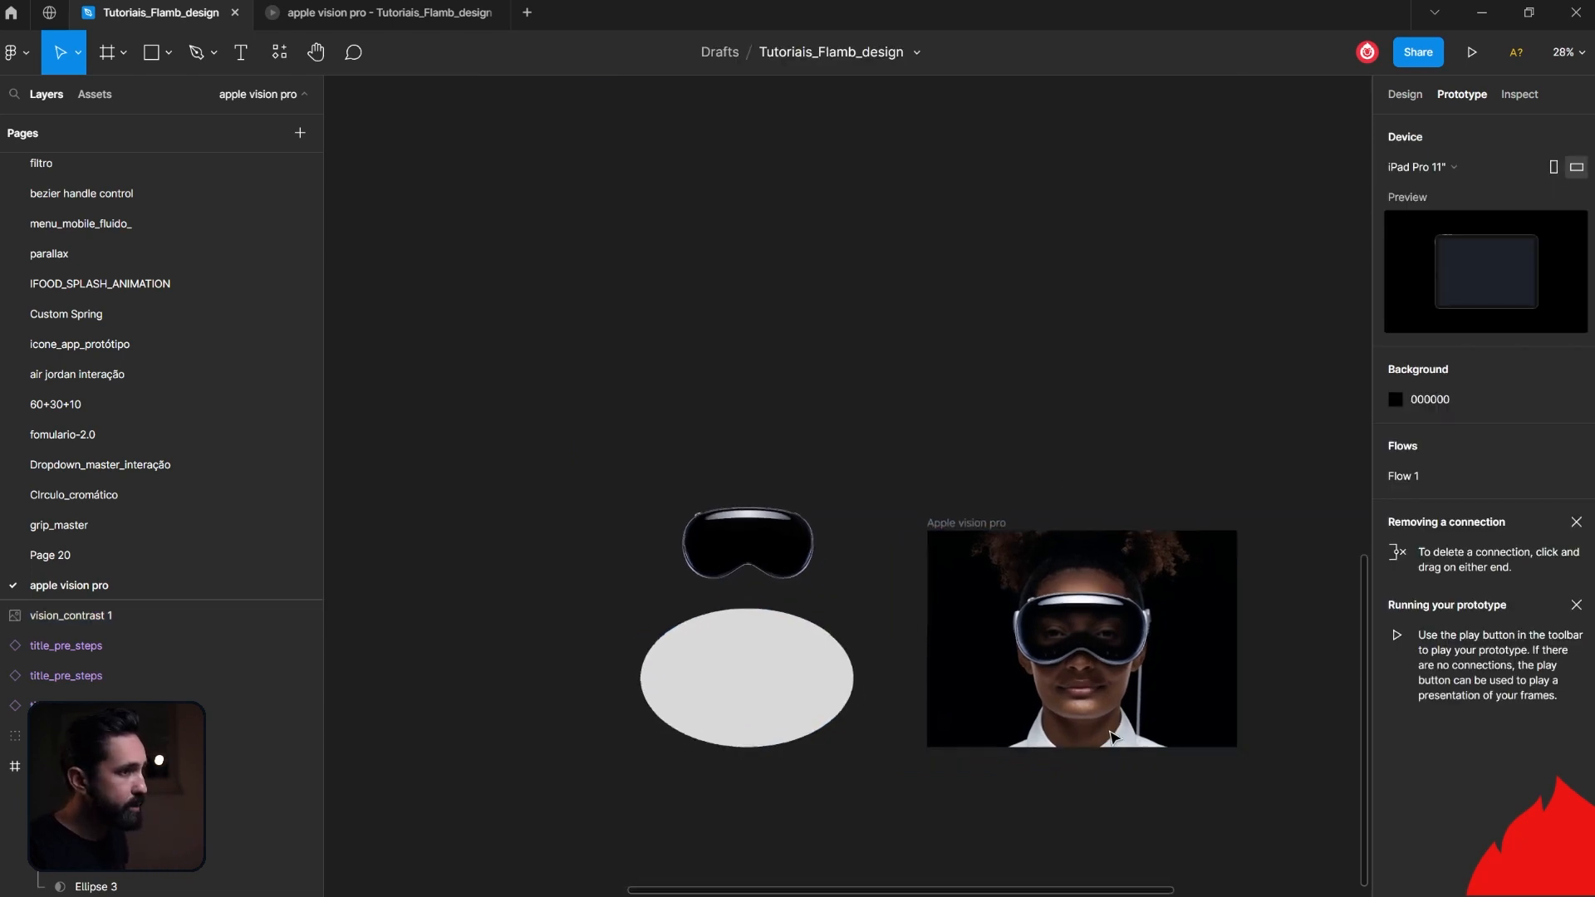
scroll(1114, 736, "down", 5)
scroll(1052, 579, "up", 1)
scroll(1051, 579, "up", 1)
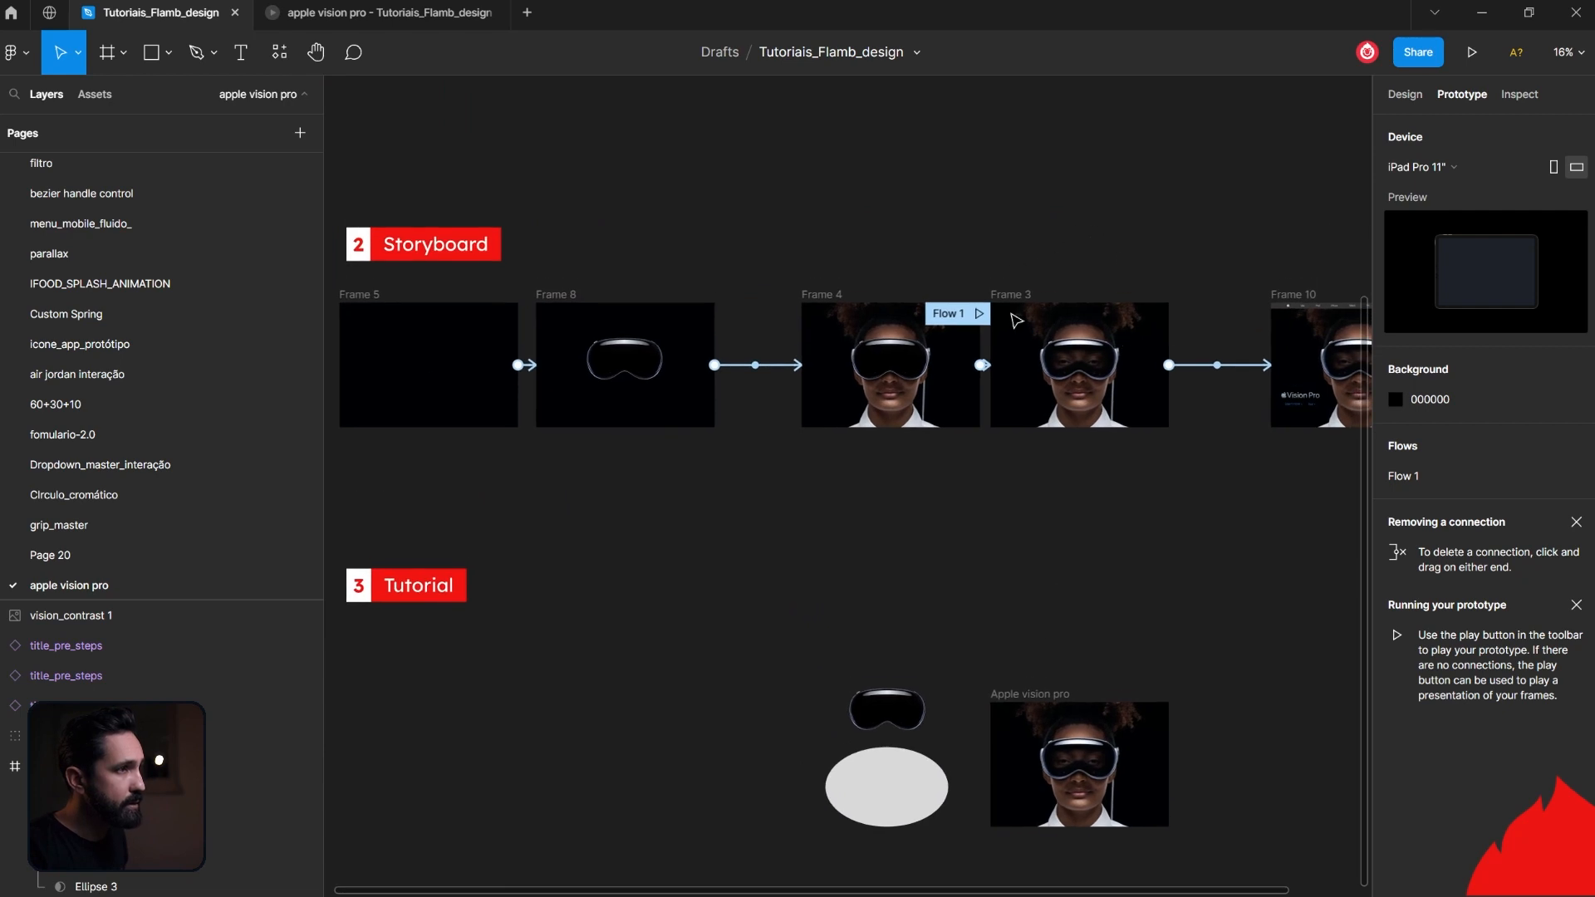
left_click_drag(1034, 212, 1136, 446)
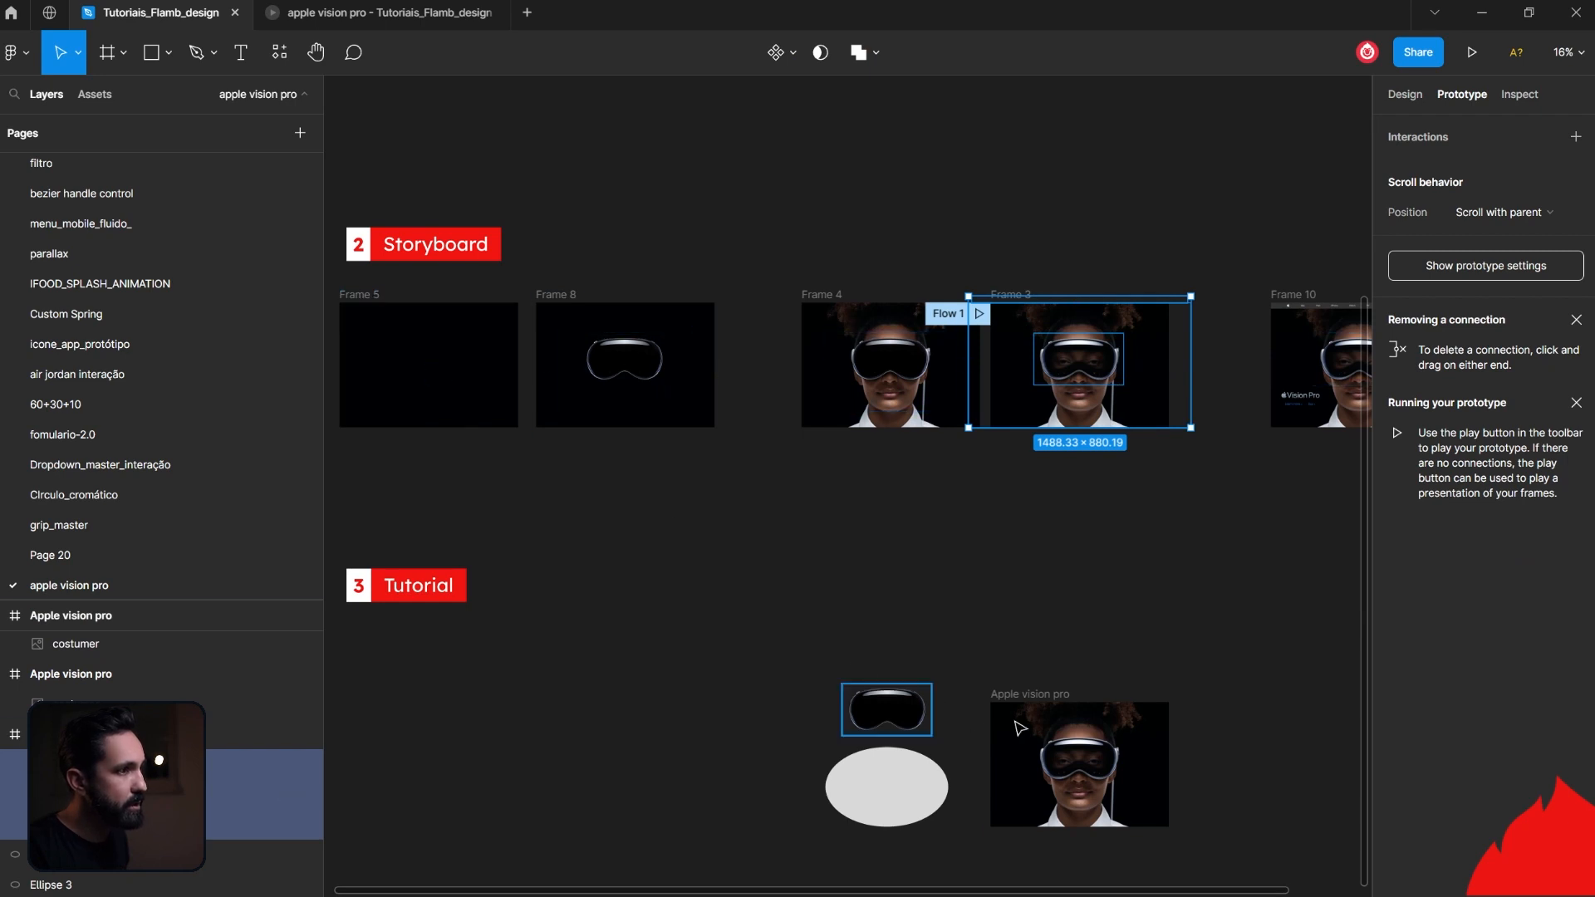
left_click(1072, 652)
left_click(1020, 695)
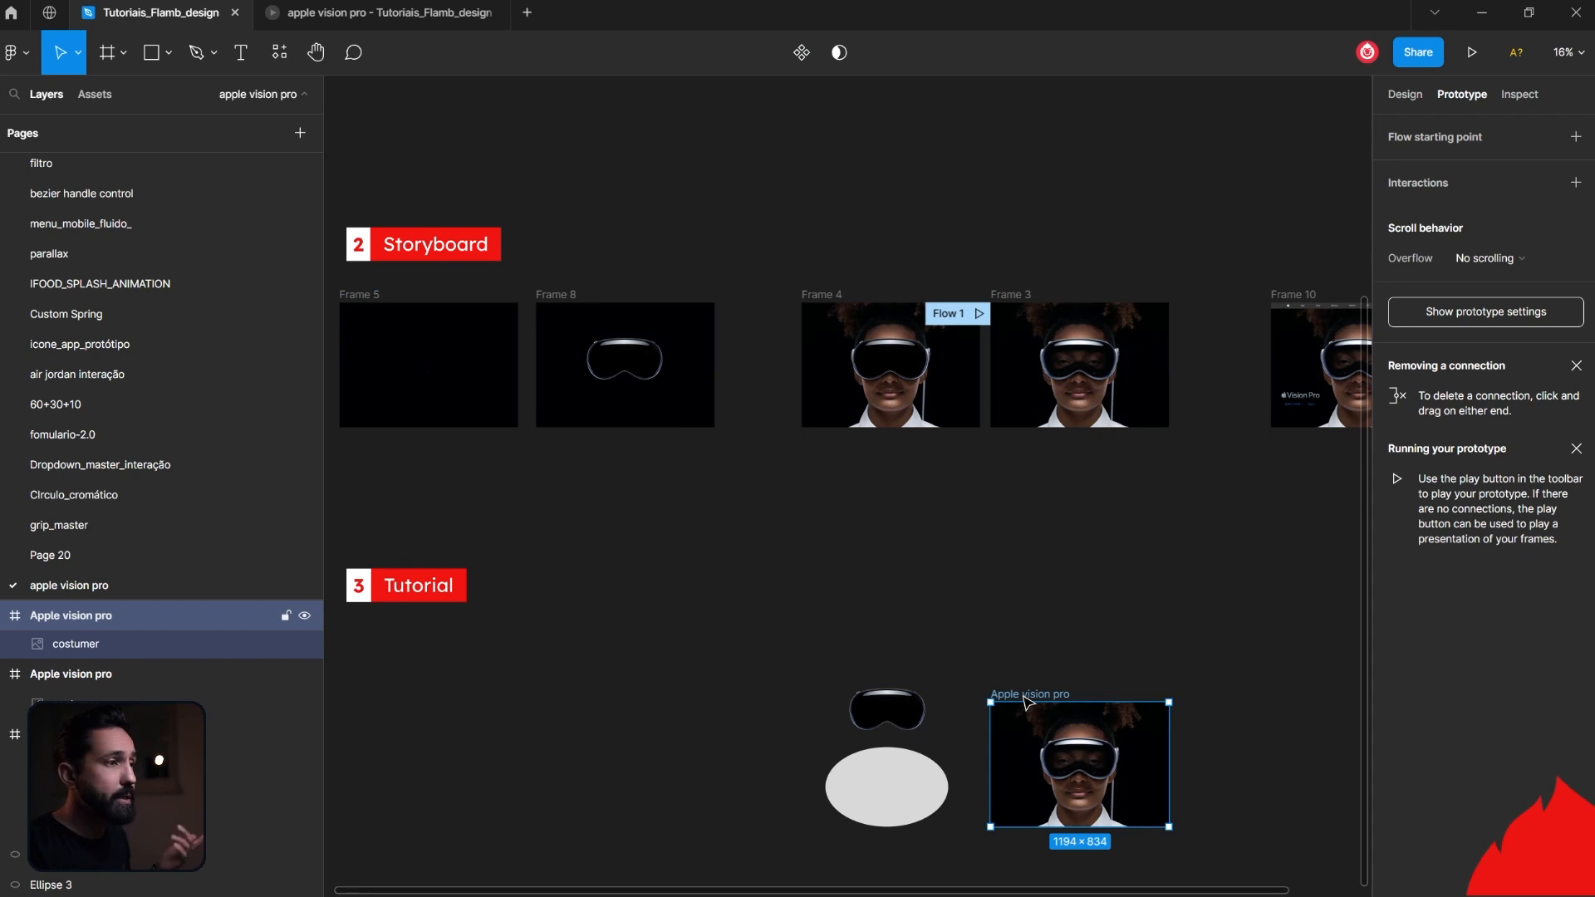
Step: Move the headset image into the Tutorial section's Apple vision pro frame, over the headset worn in the portrait
scroll(1085, 792, "up", 3)
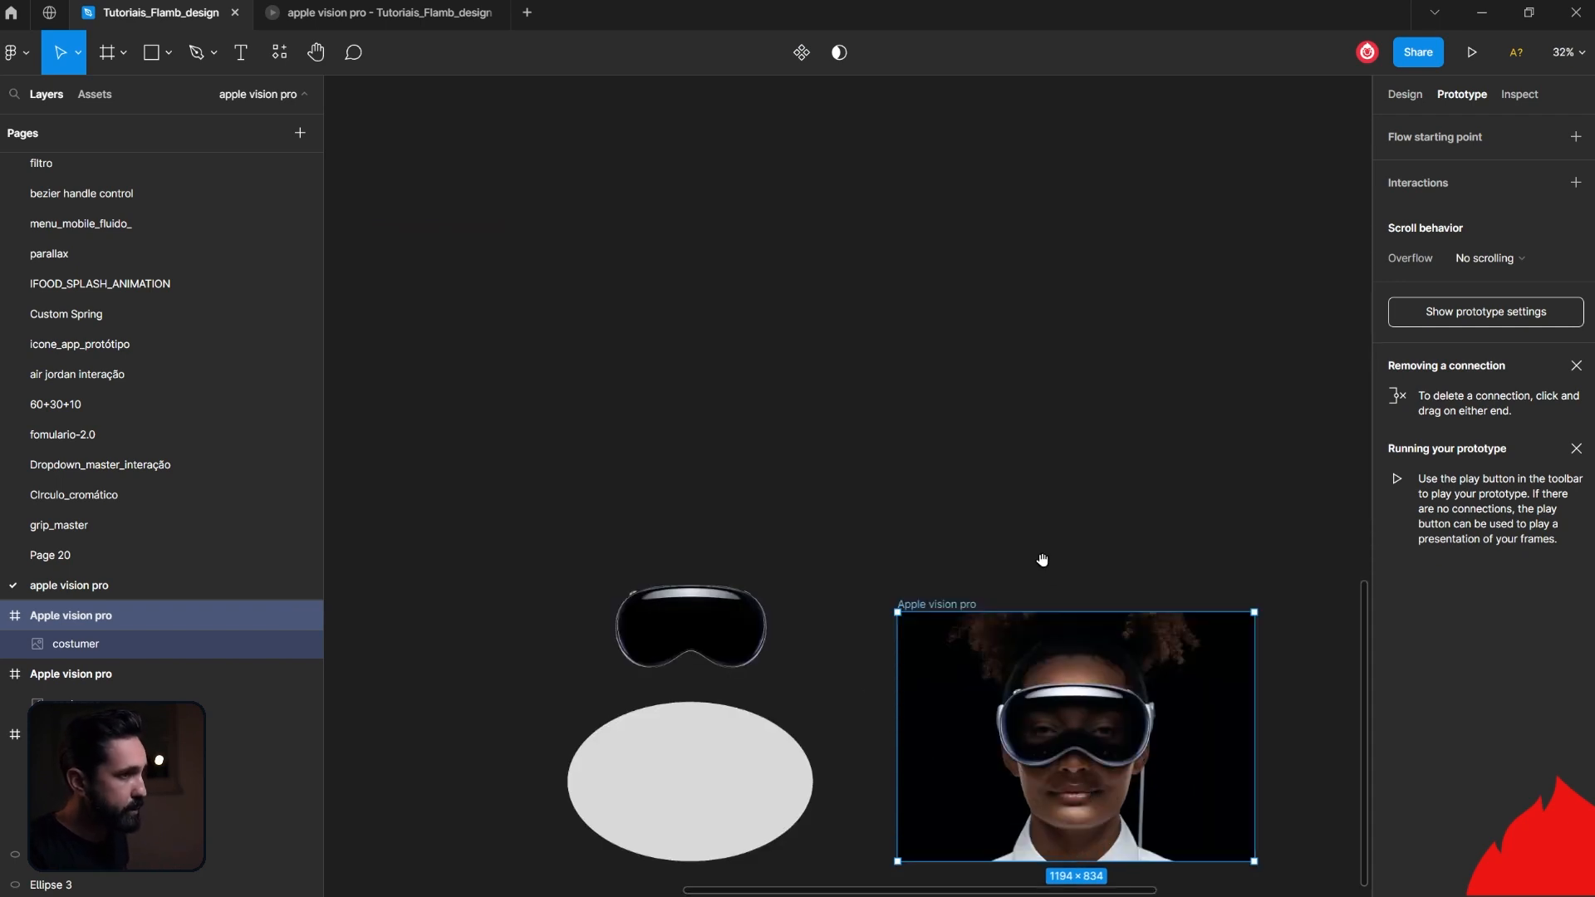
scroll(877, 645, "up", 4)
scroll(876, 646, "down", 3)
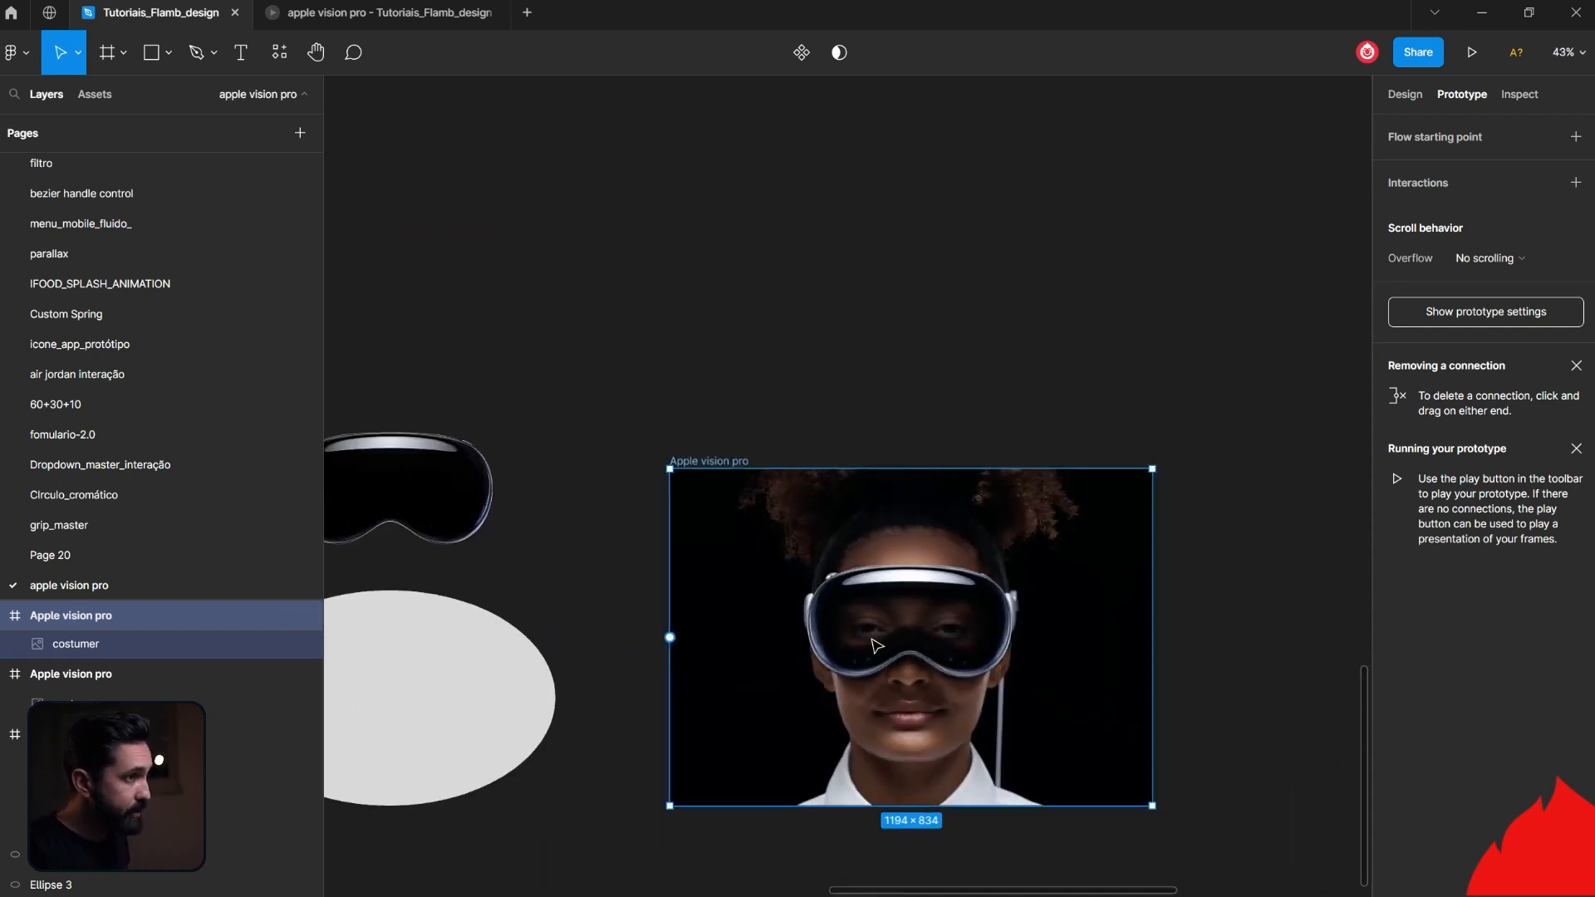
left_click_drag(774, 416, 872, 270)
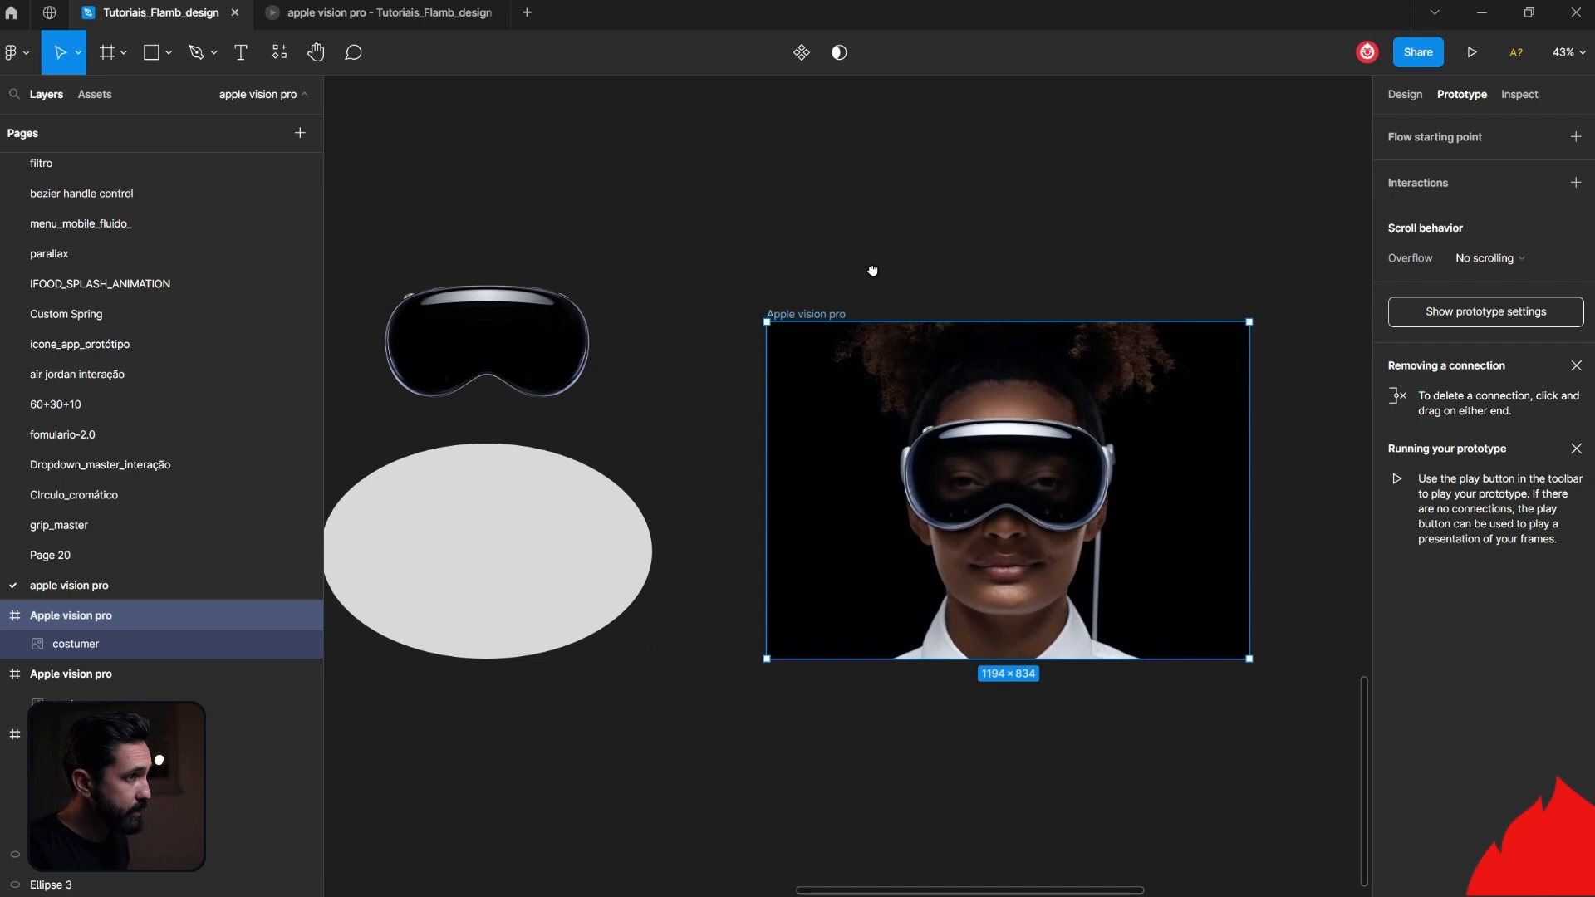
left_click(555, 334)
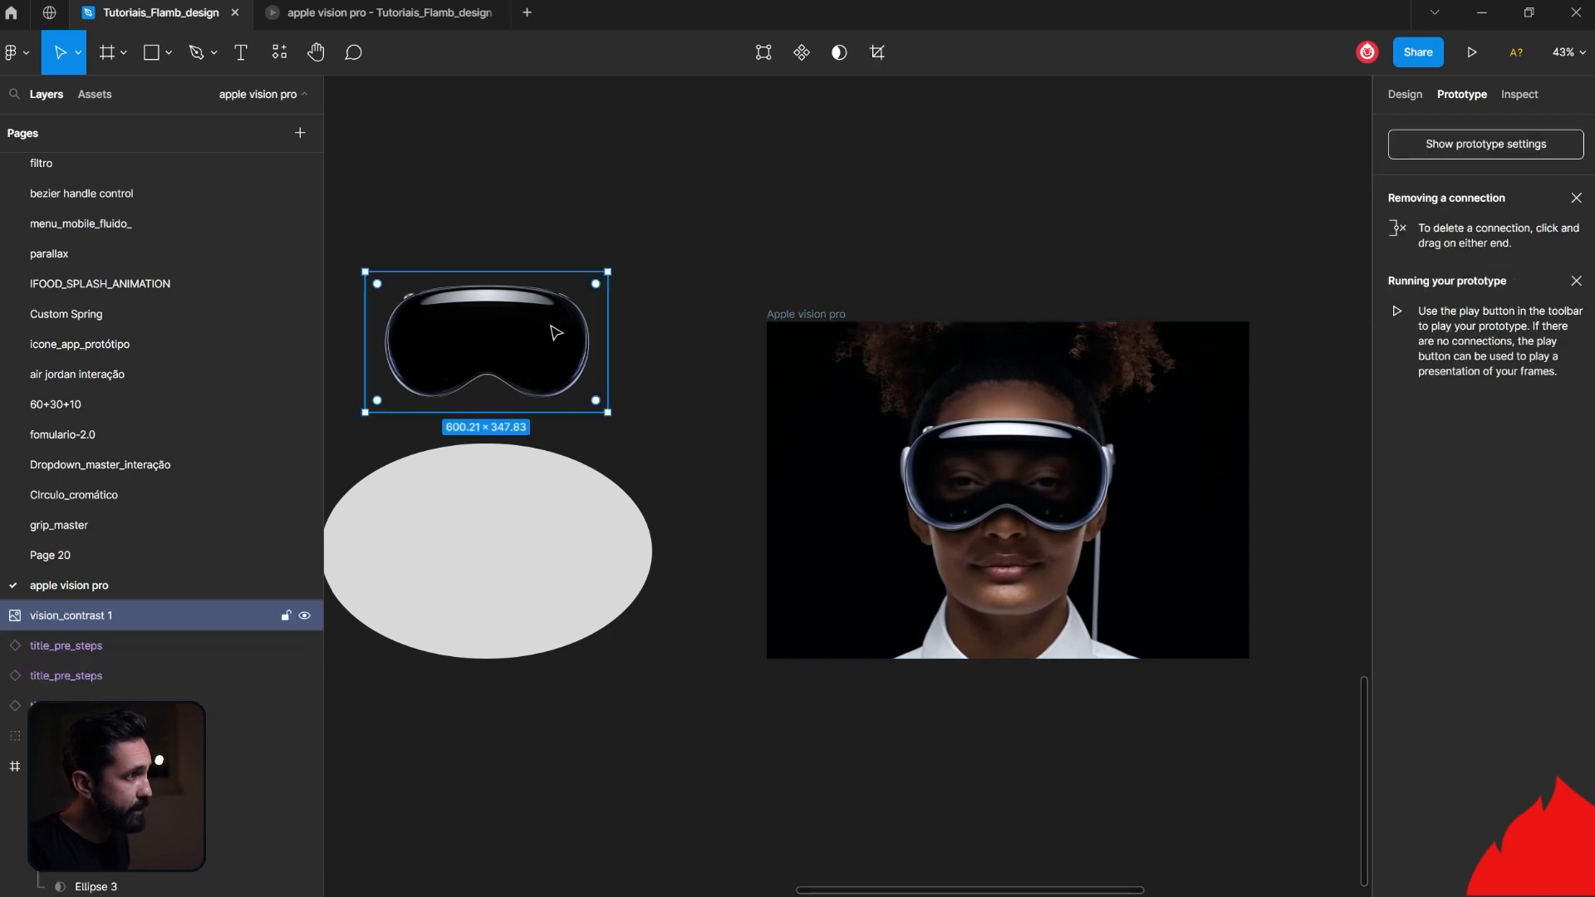
left_click_drag(563, 332, 1097, 469)
scroll(977, 462, "up", 3)
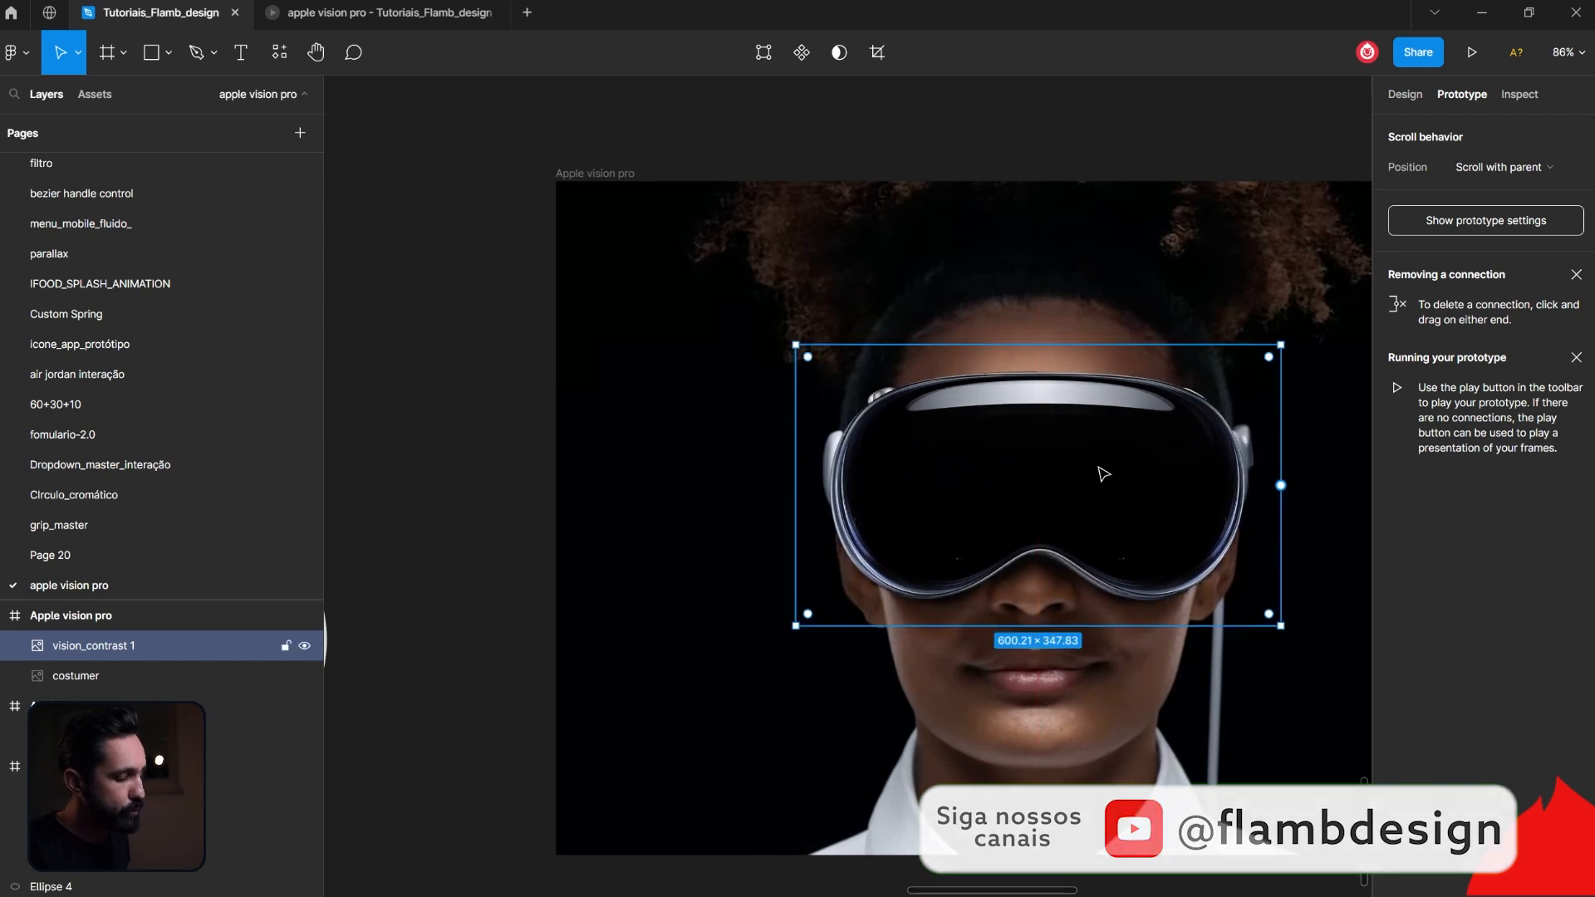
Step: Align the headset image with the one in the portrait at X 291.9, Y 206.41, checking the match by hiding and showing its fill
left_click(1396, 97)
left_click(1537, 514)
left_click(1538, 515)
left_click(1541, 516)
left_click(1541, 517)
left_click_drag(1131, 503, 1130, 504)
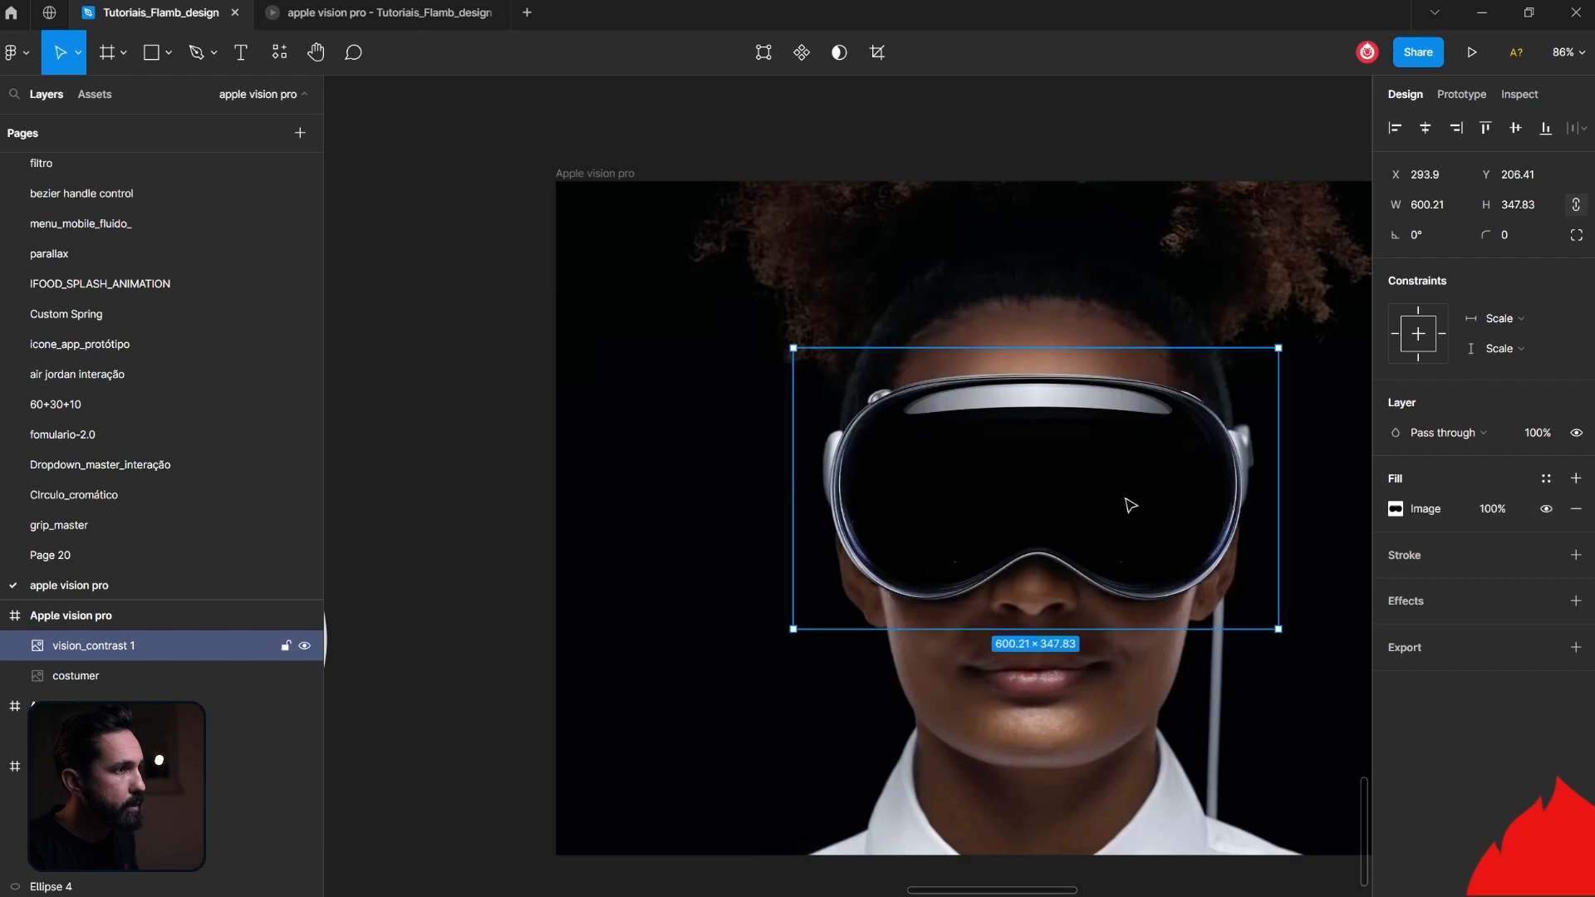
key("Left")
key("Left")
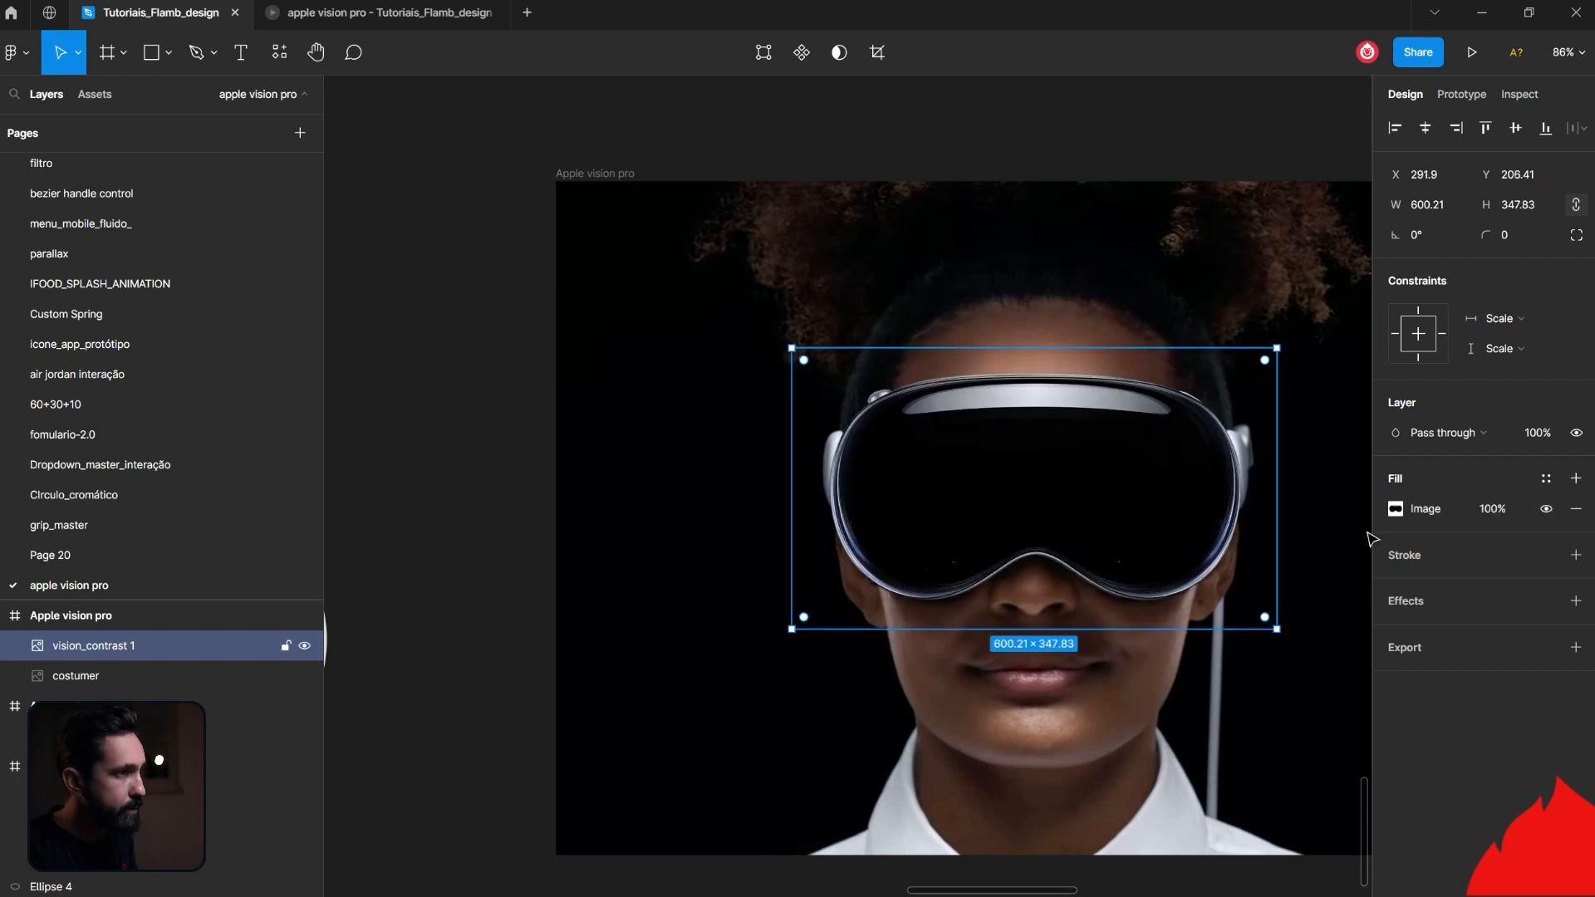
left_click(1544, 511)
left_click(1546, 511)
left_click(1545, 512)
left_click(1546, 512)
left_click(470, 473)
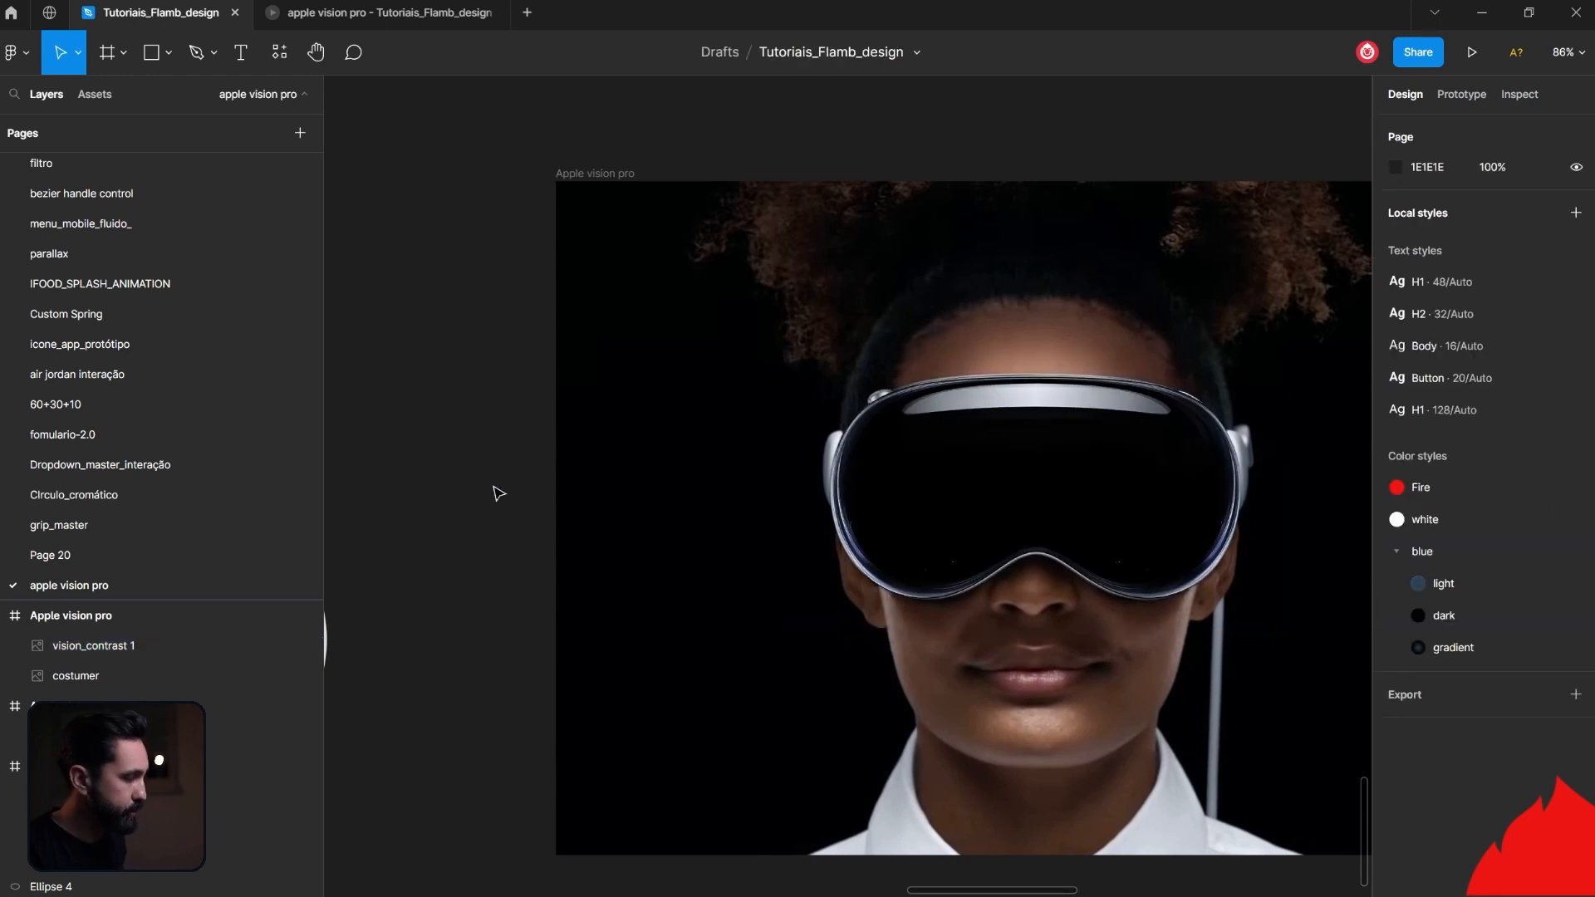
Step: Move the grey ellipse into the Apple vision pro frame and position it over the headset at X 181.36, Y 262.78
scroll(520, 532, "down", 5)
scroll(598, 544, "left", 4)
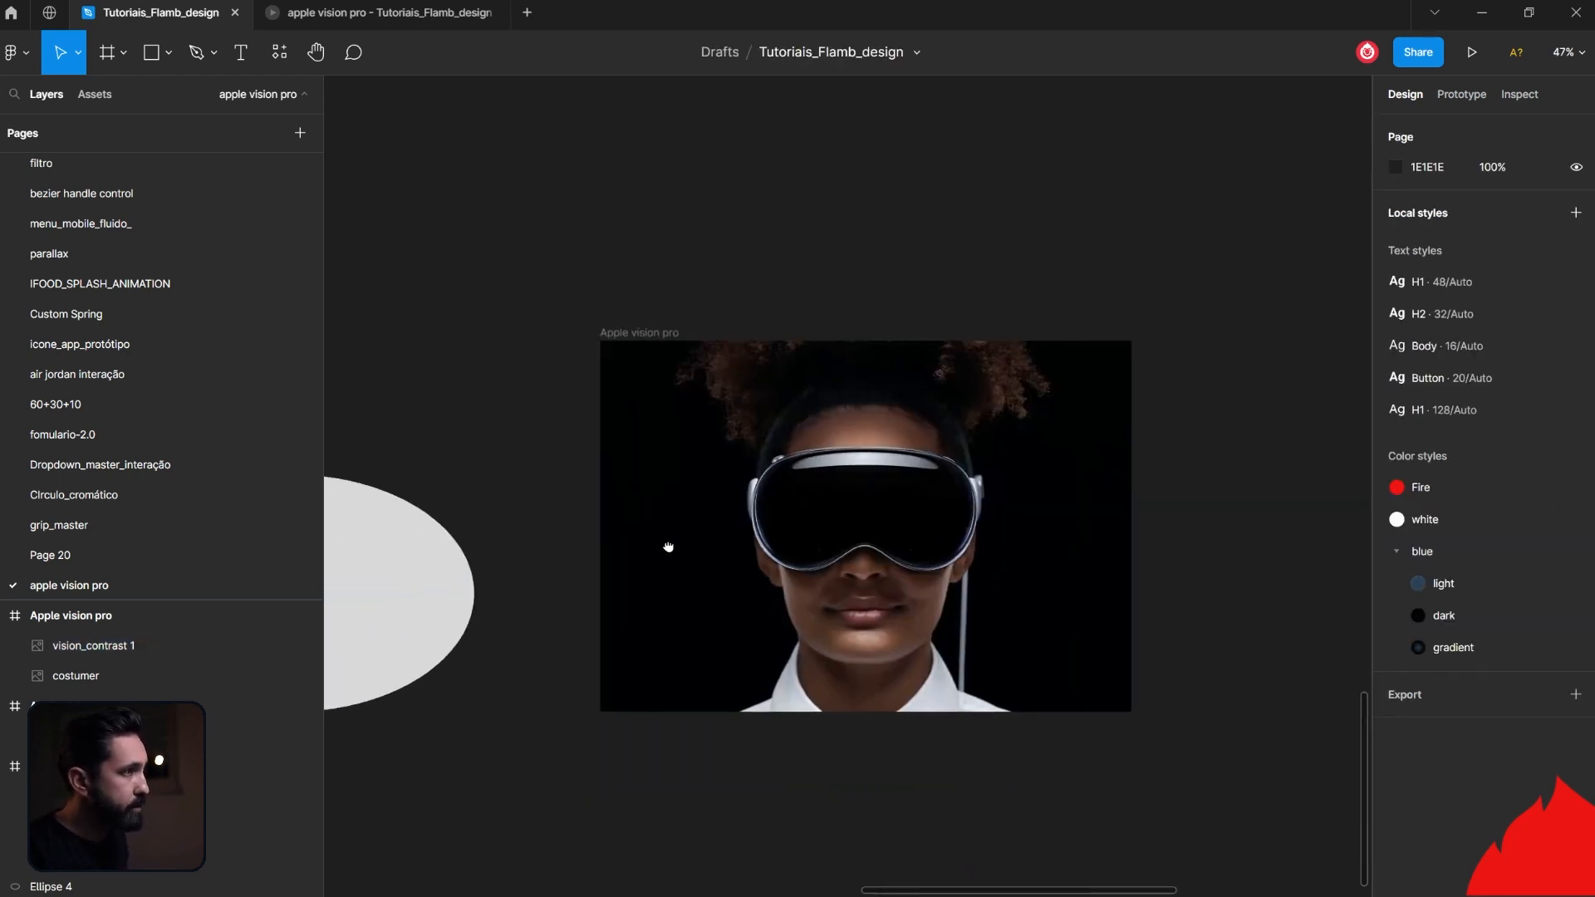
left_click(608, 546)
left_click_drag(608, 546, 1196, 529)
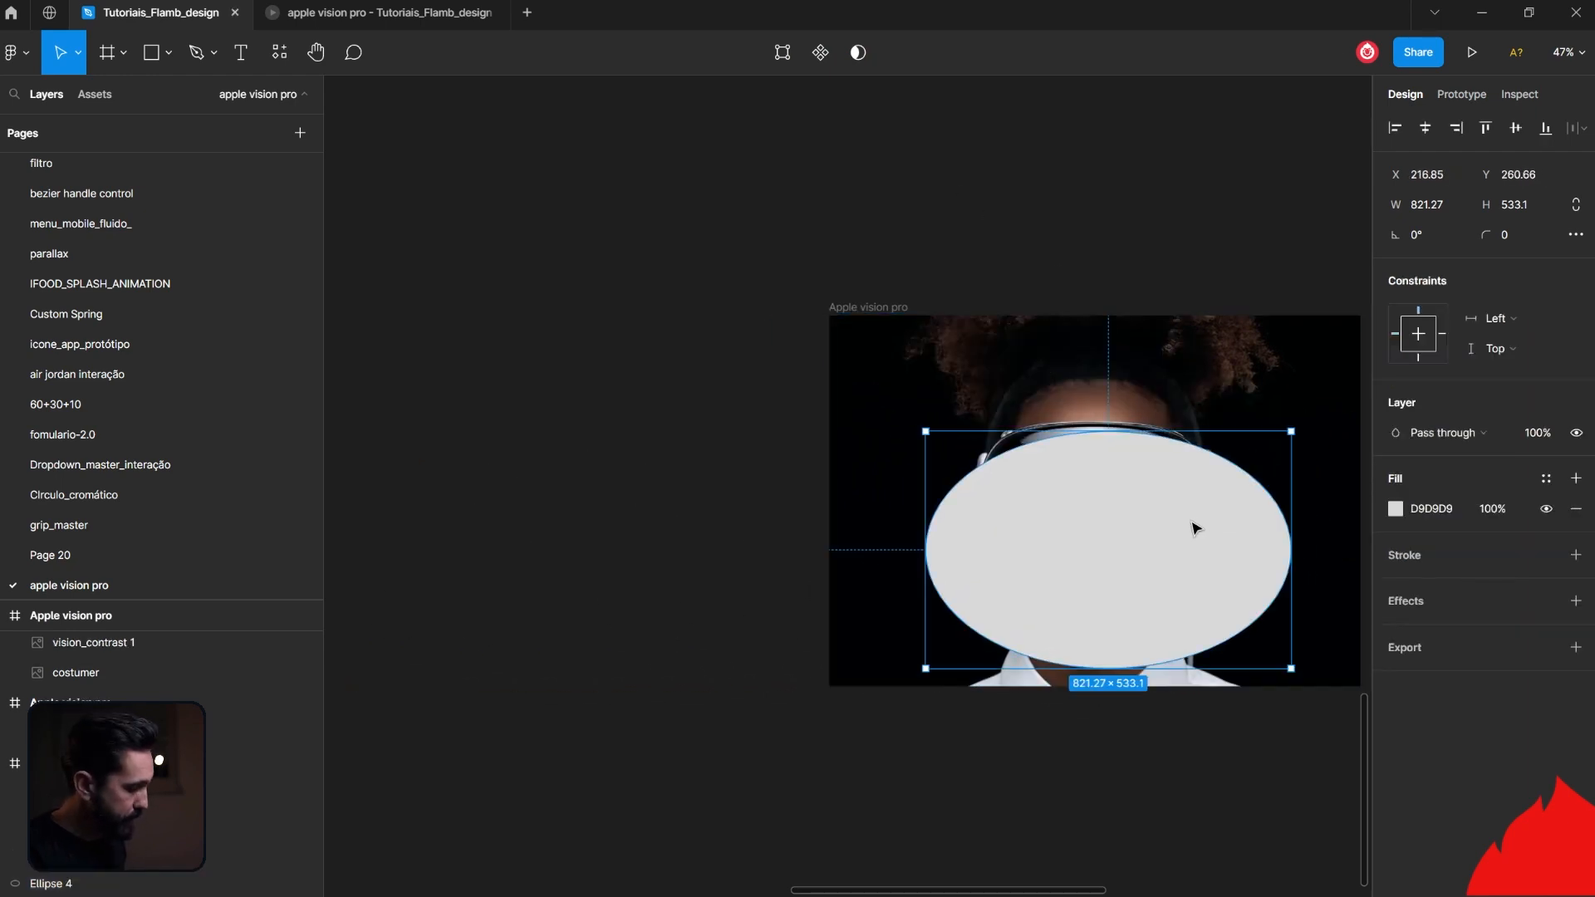
left_click(1167, 484)
left_click_drag(1125, 496, 1095, 498)
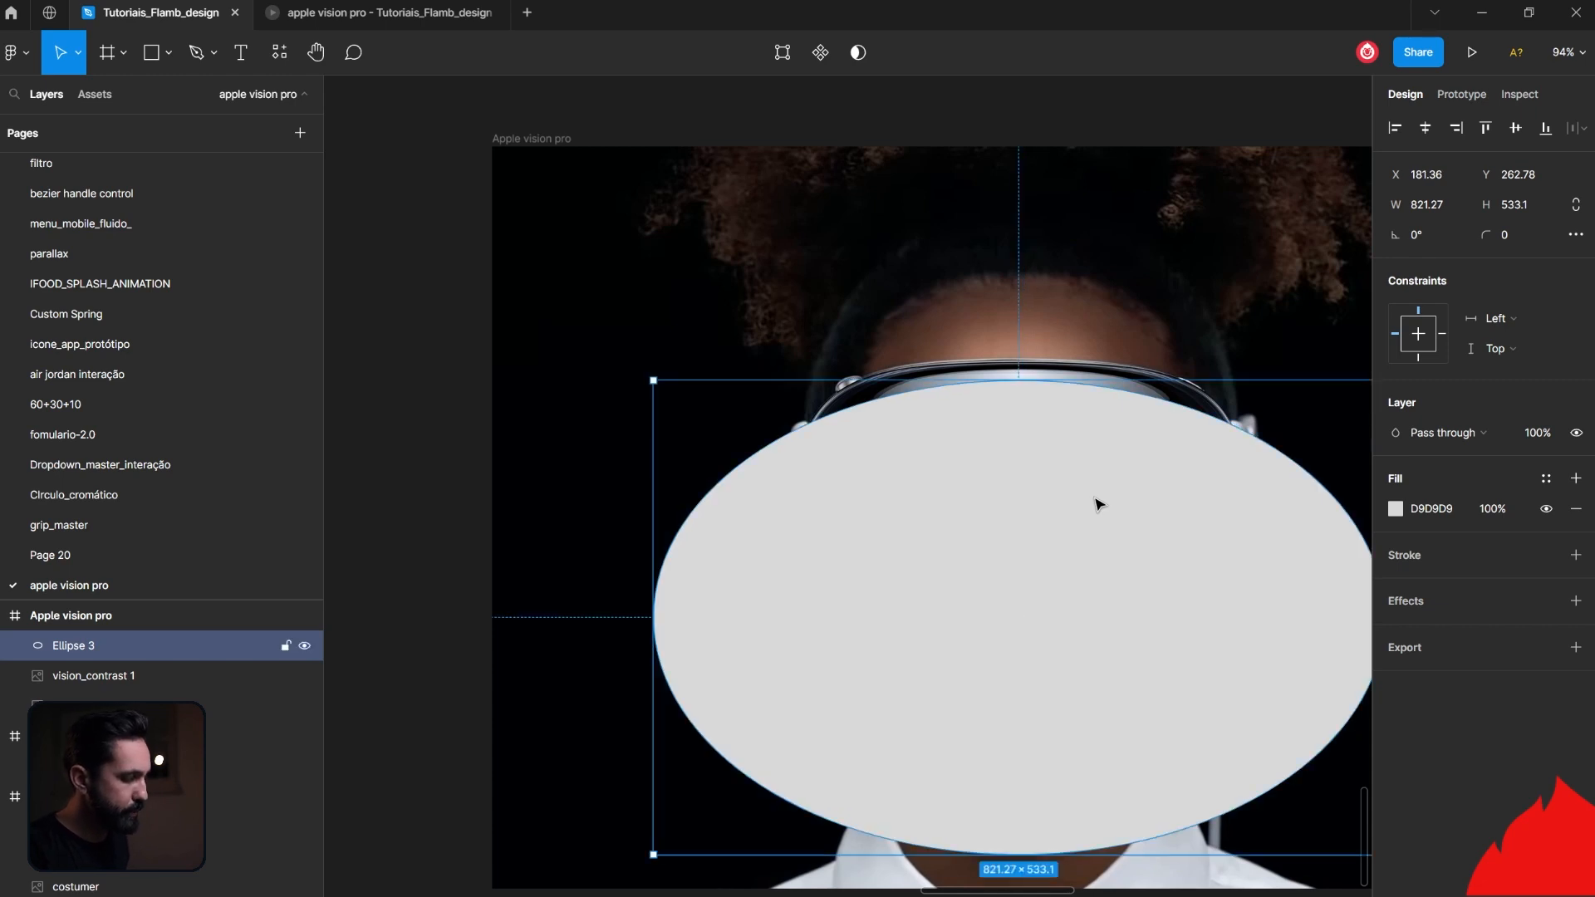
Step: Place the ellipse between the headset image and the portrait in the layer order, and move it up to Y 214.07
key("ctrl+shift+bracketleft")
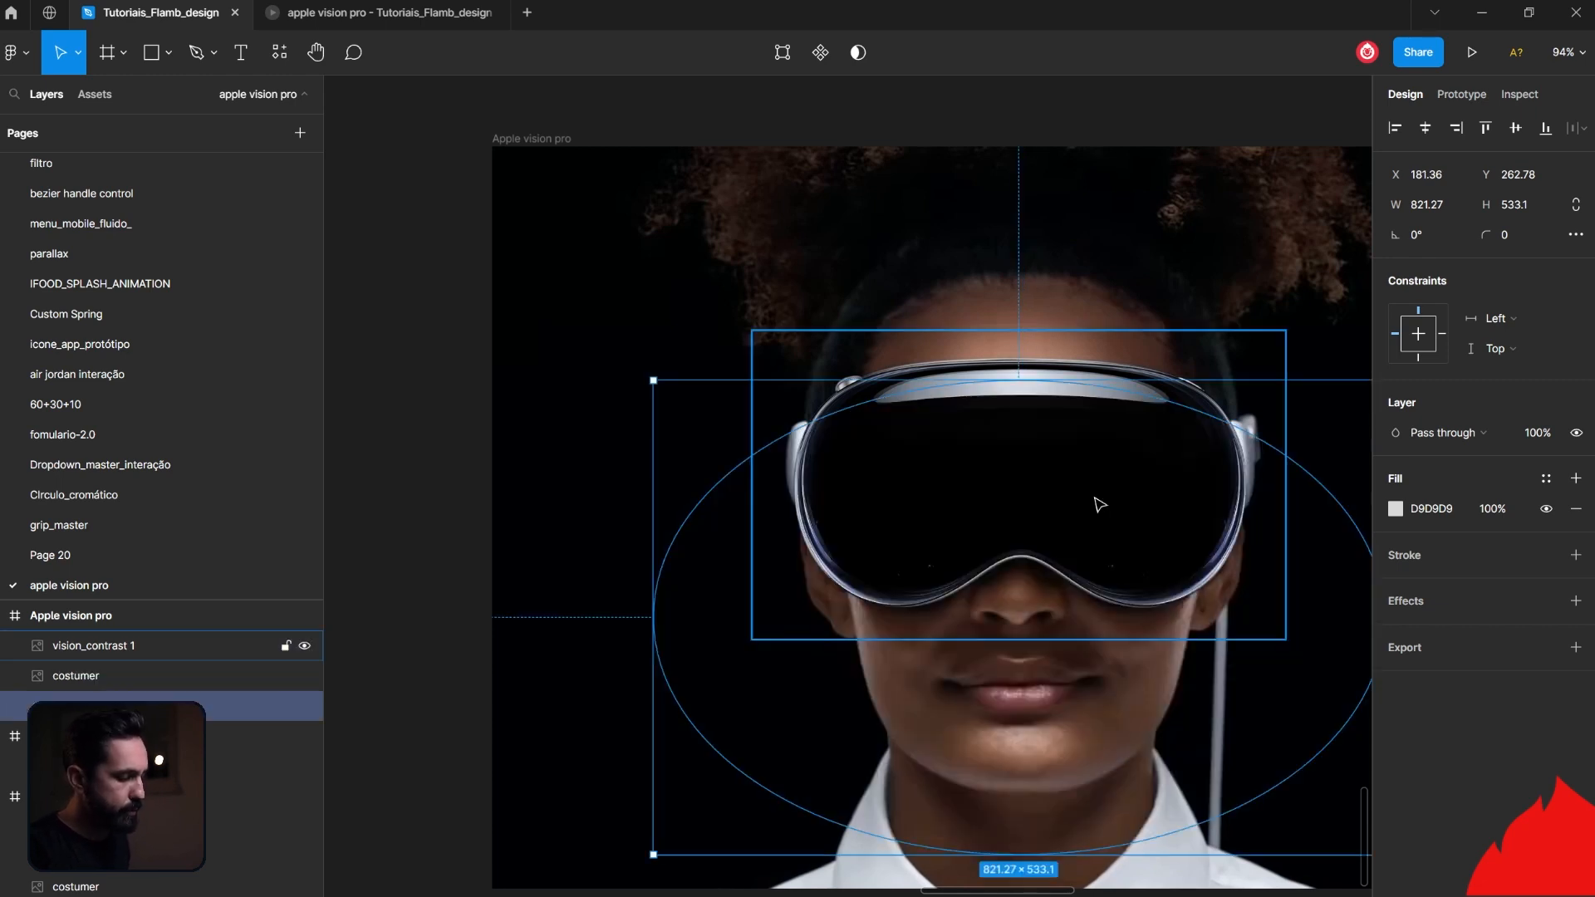
key("ctrl+bracketright")
left_click_drag(1139, 743, 1139, 701)
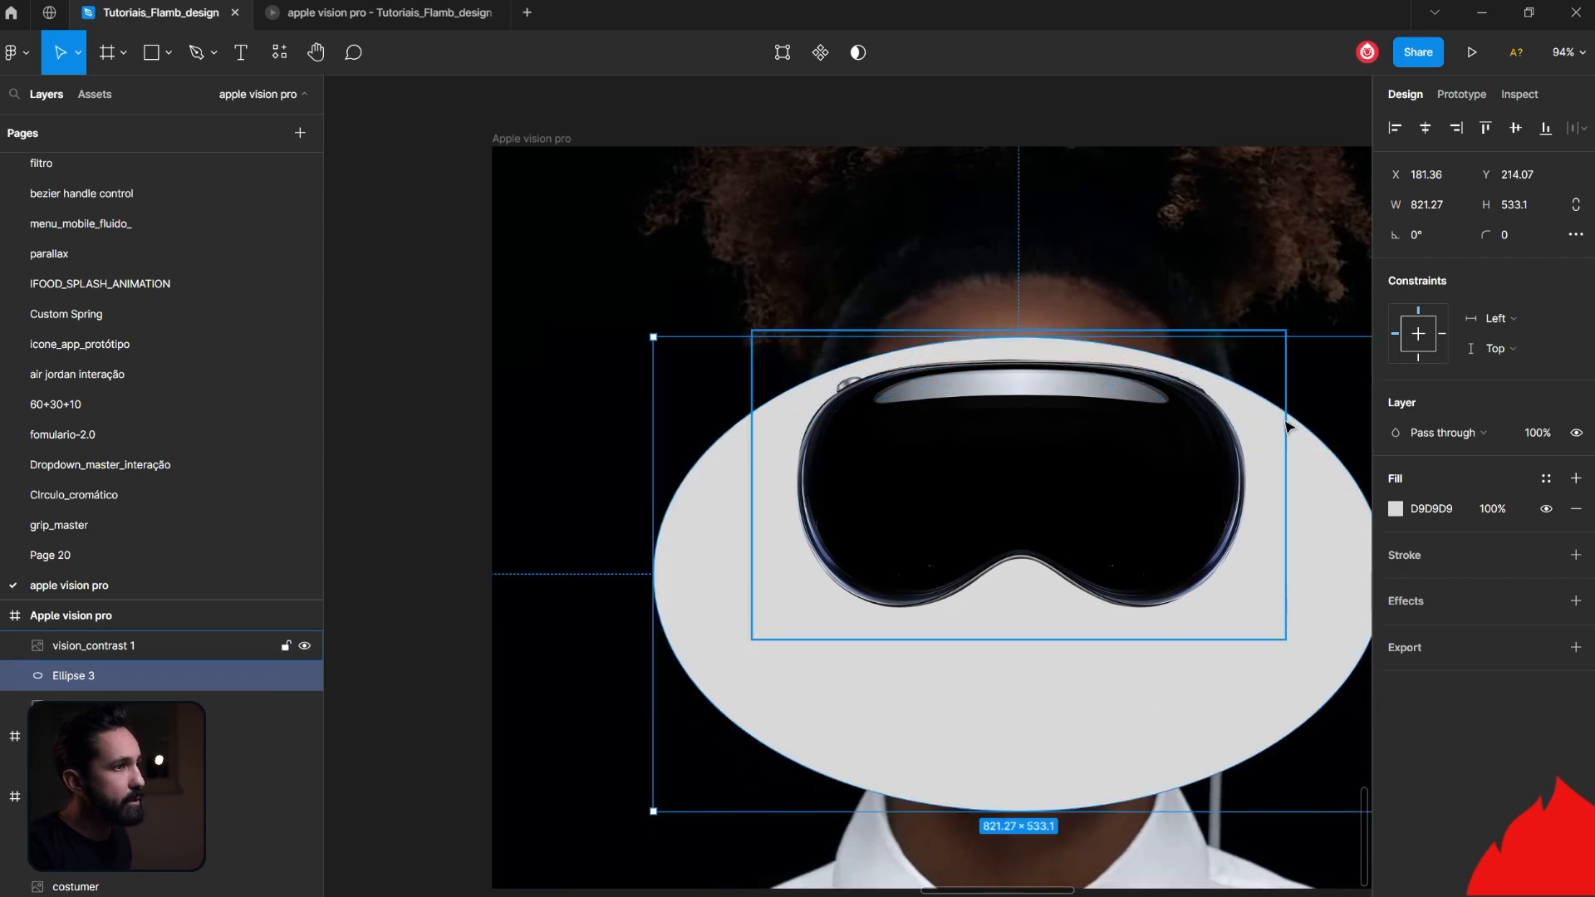
Step: Mask the headset image with the grey ellipse beneath it in the Apple vision pro frame
left_click_drag(1036, 342, 1057, 516)
key("ctrl+z")
left_click(1127, 468)
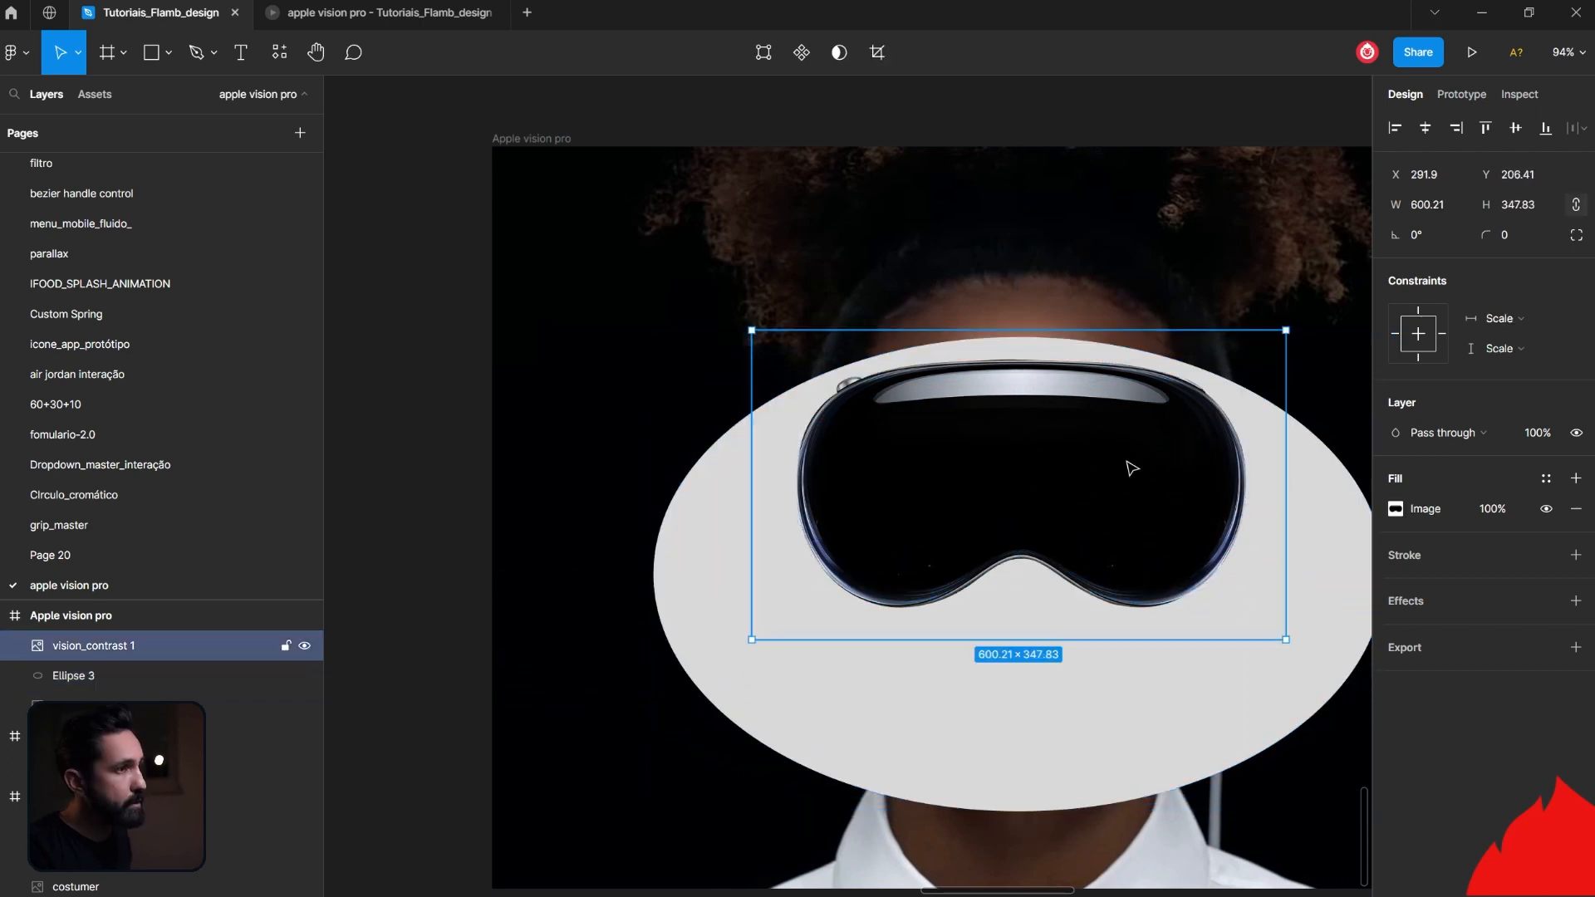
left_click(1099, 715, "shift")
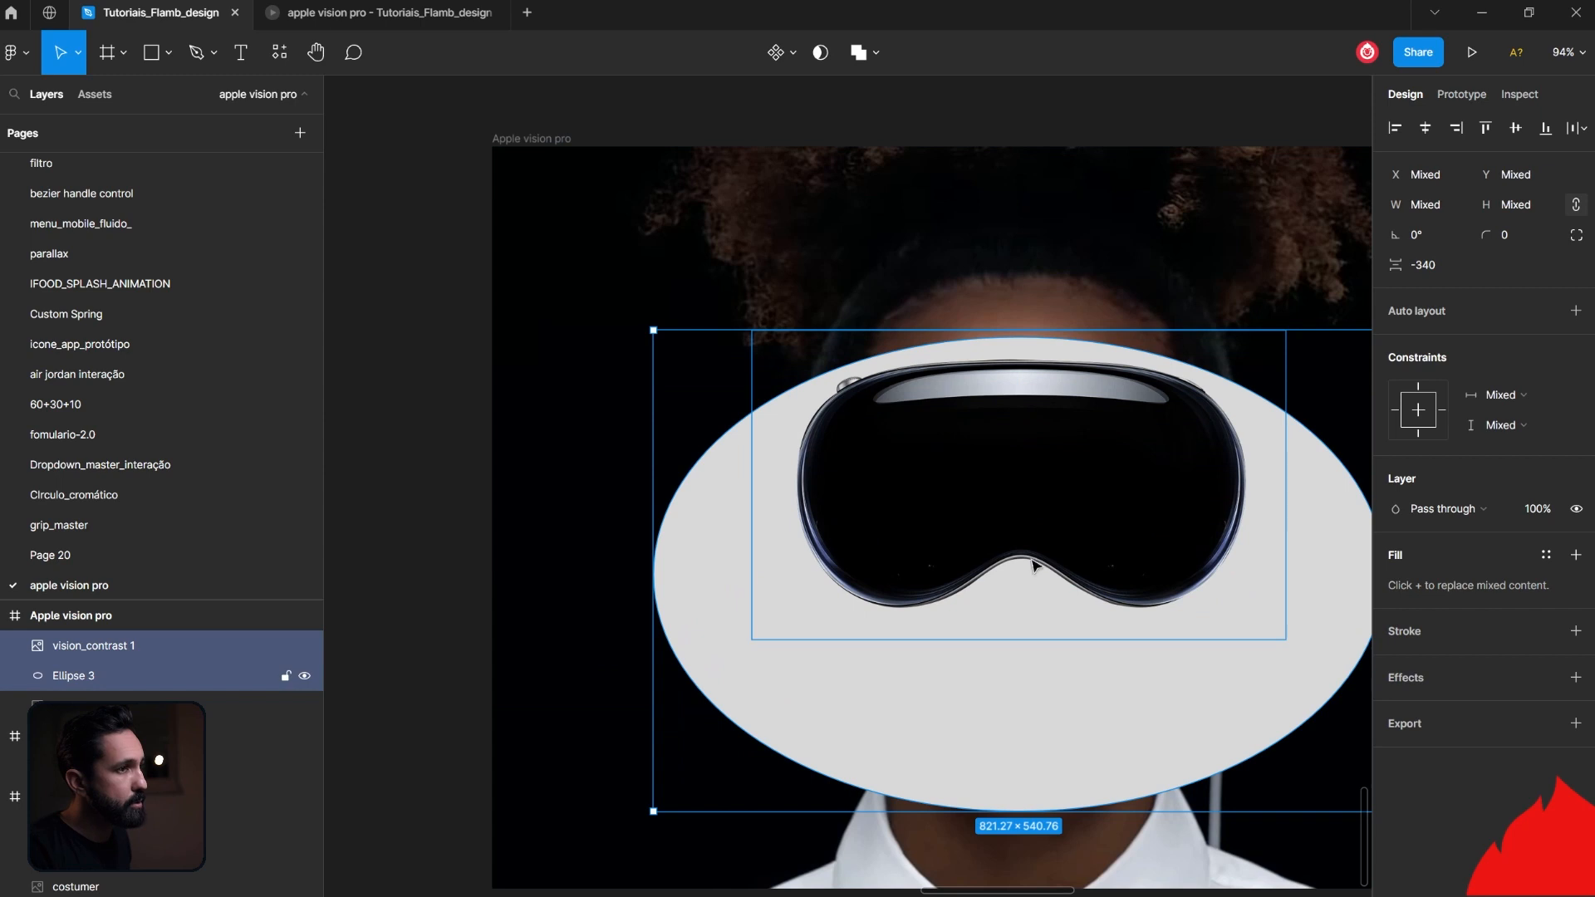
left_click(821, 52)
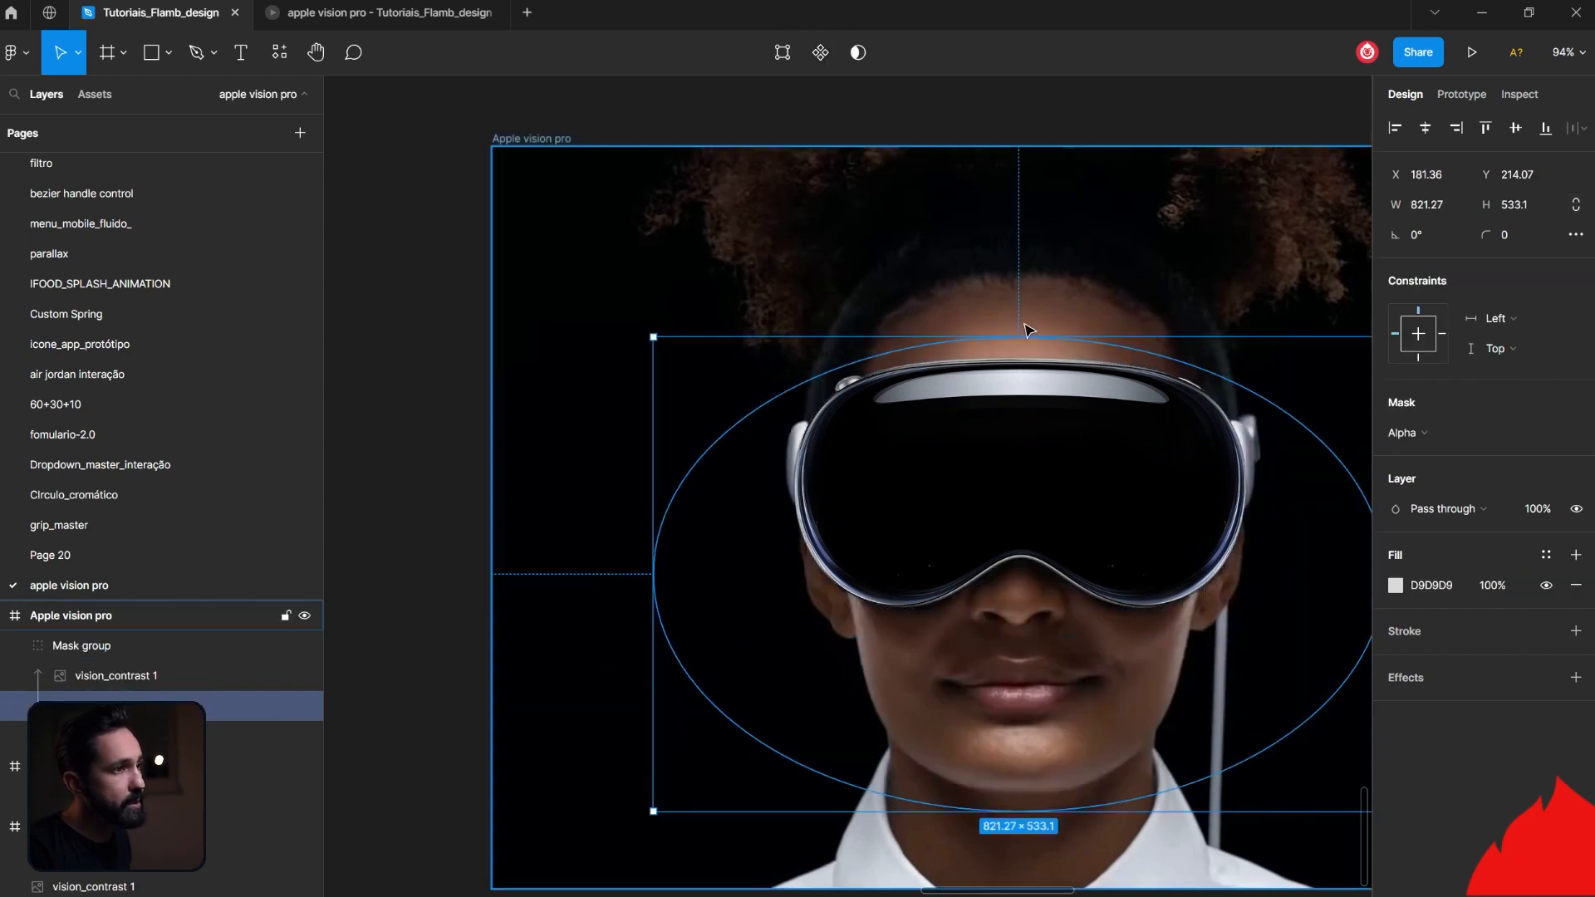
scroll(989, 579, "down", 5)
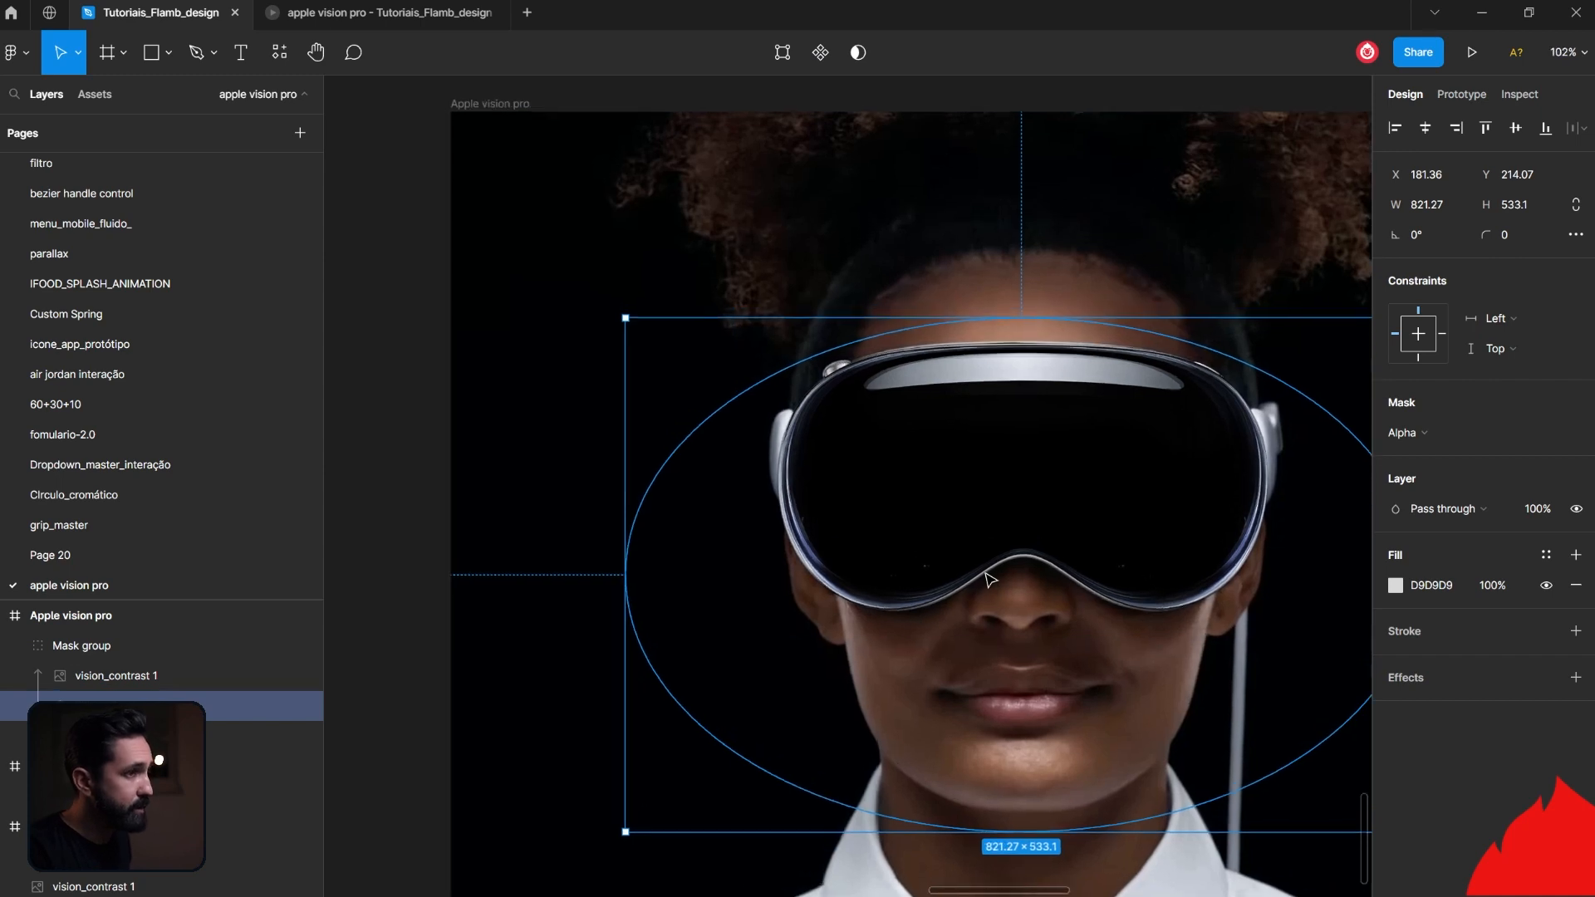
scroll(989, 579, "down", 5)
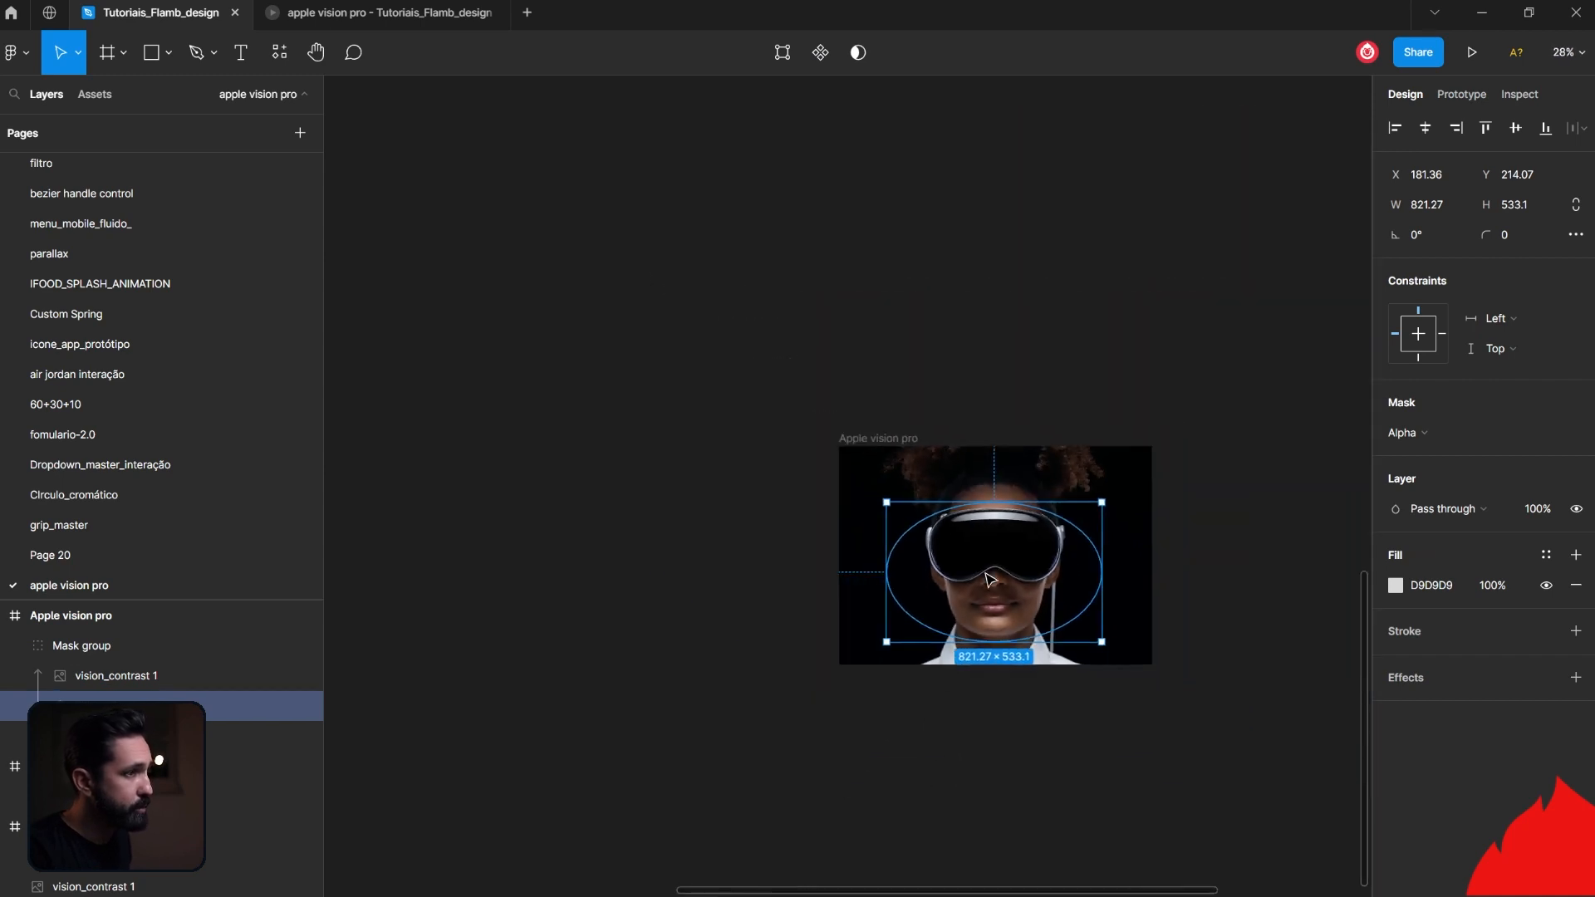
Step: Duplicate the Apple vision pro frame and place the copy to its left on the canvas
left_click(840, 530)
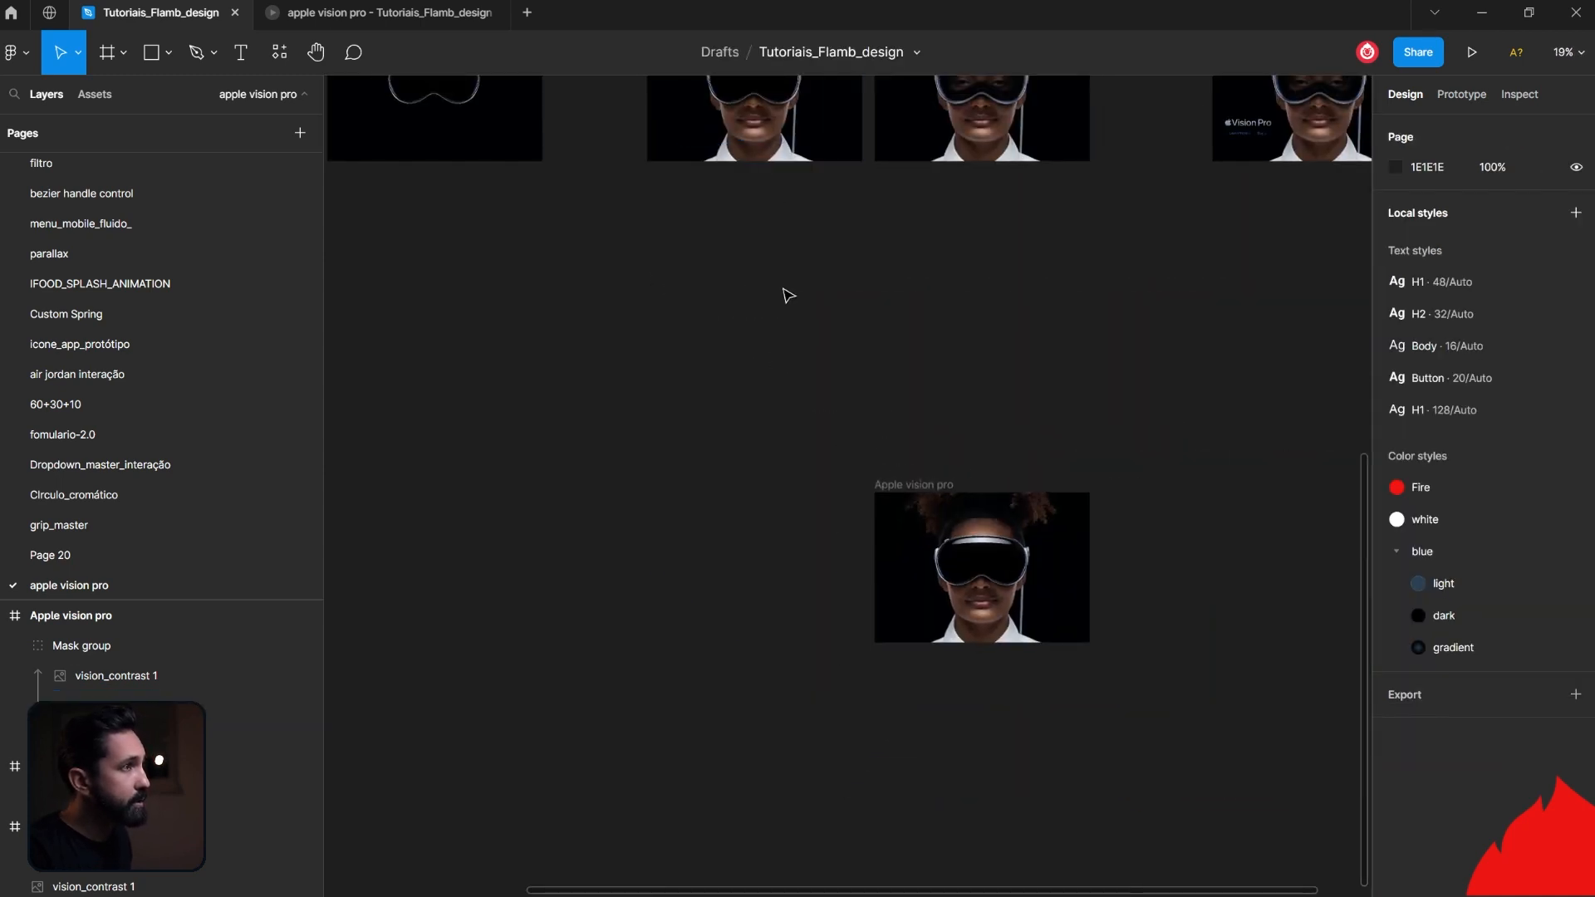
scroll(786, 295, "up", 2)
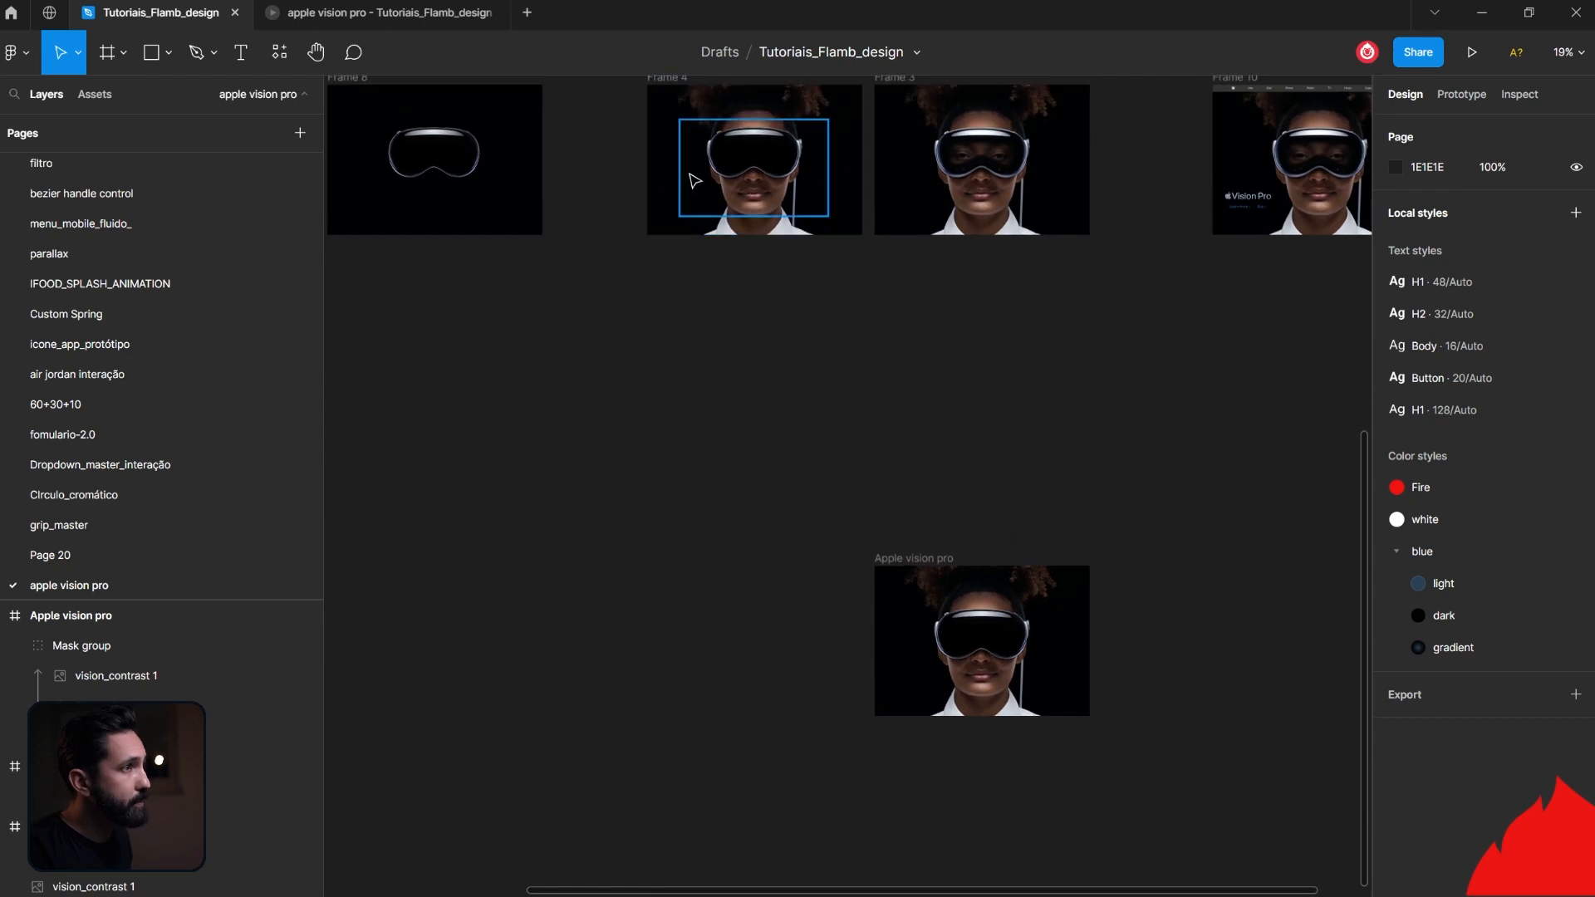
left_click(935, 560)
left_click_drag(936, 560, 676, 569)
left_click(771, 516)
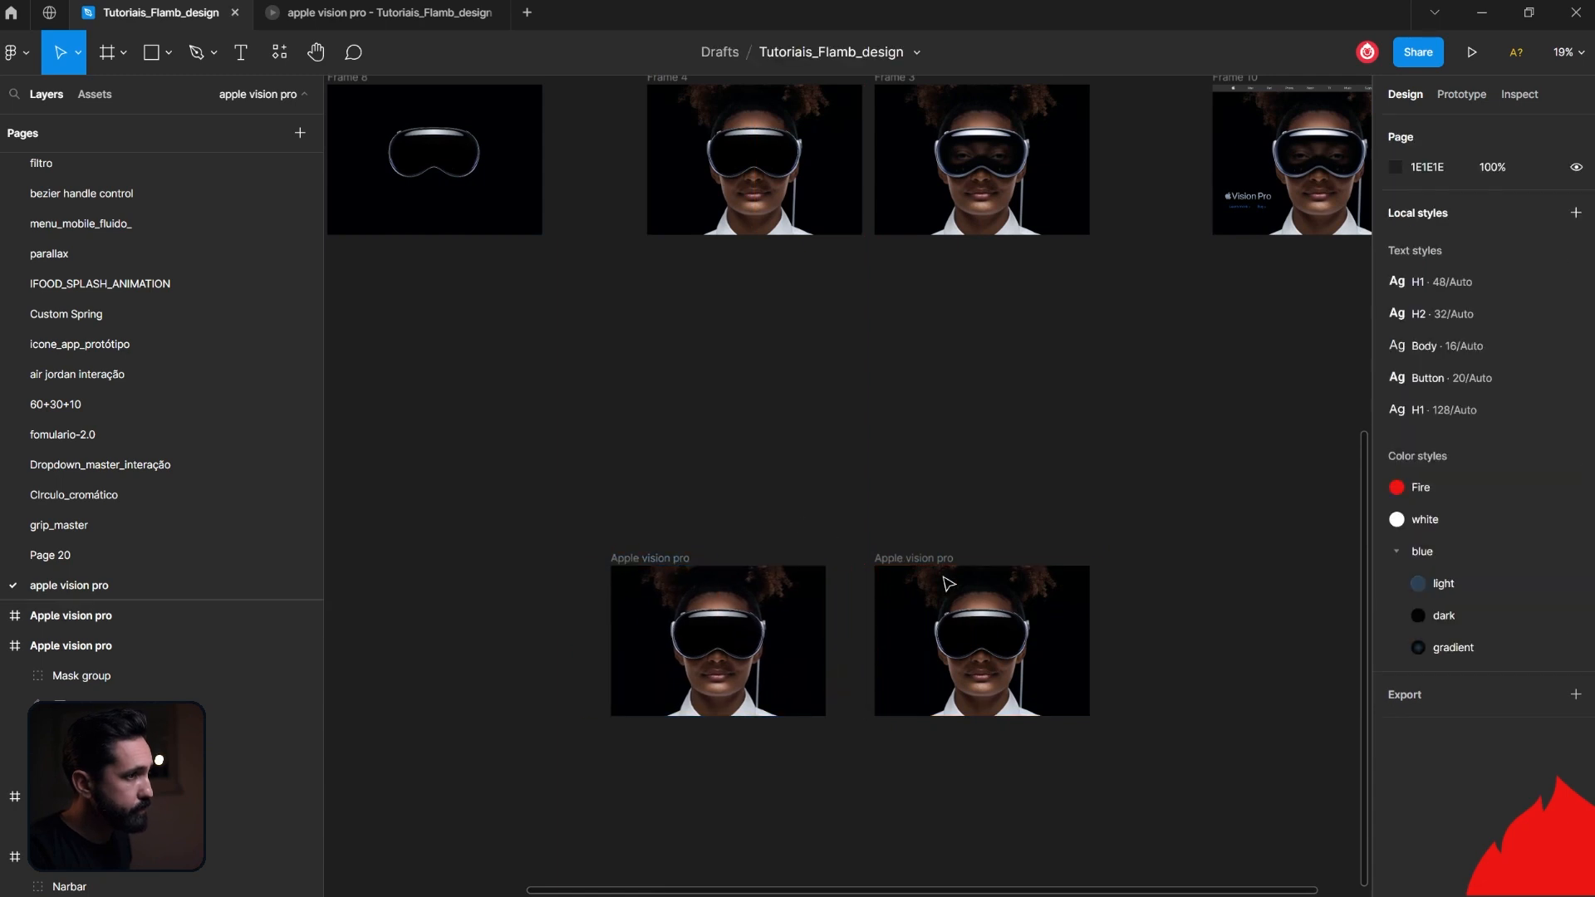
Step: Set the opacity of the headset's mask group in the original Apple vision pro frame to 0%
scroll(1016, 626, "up", 5)
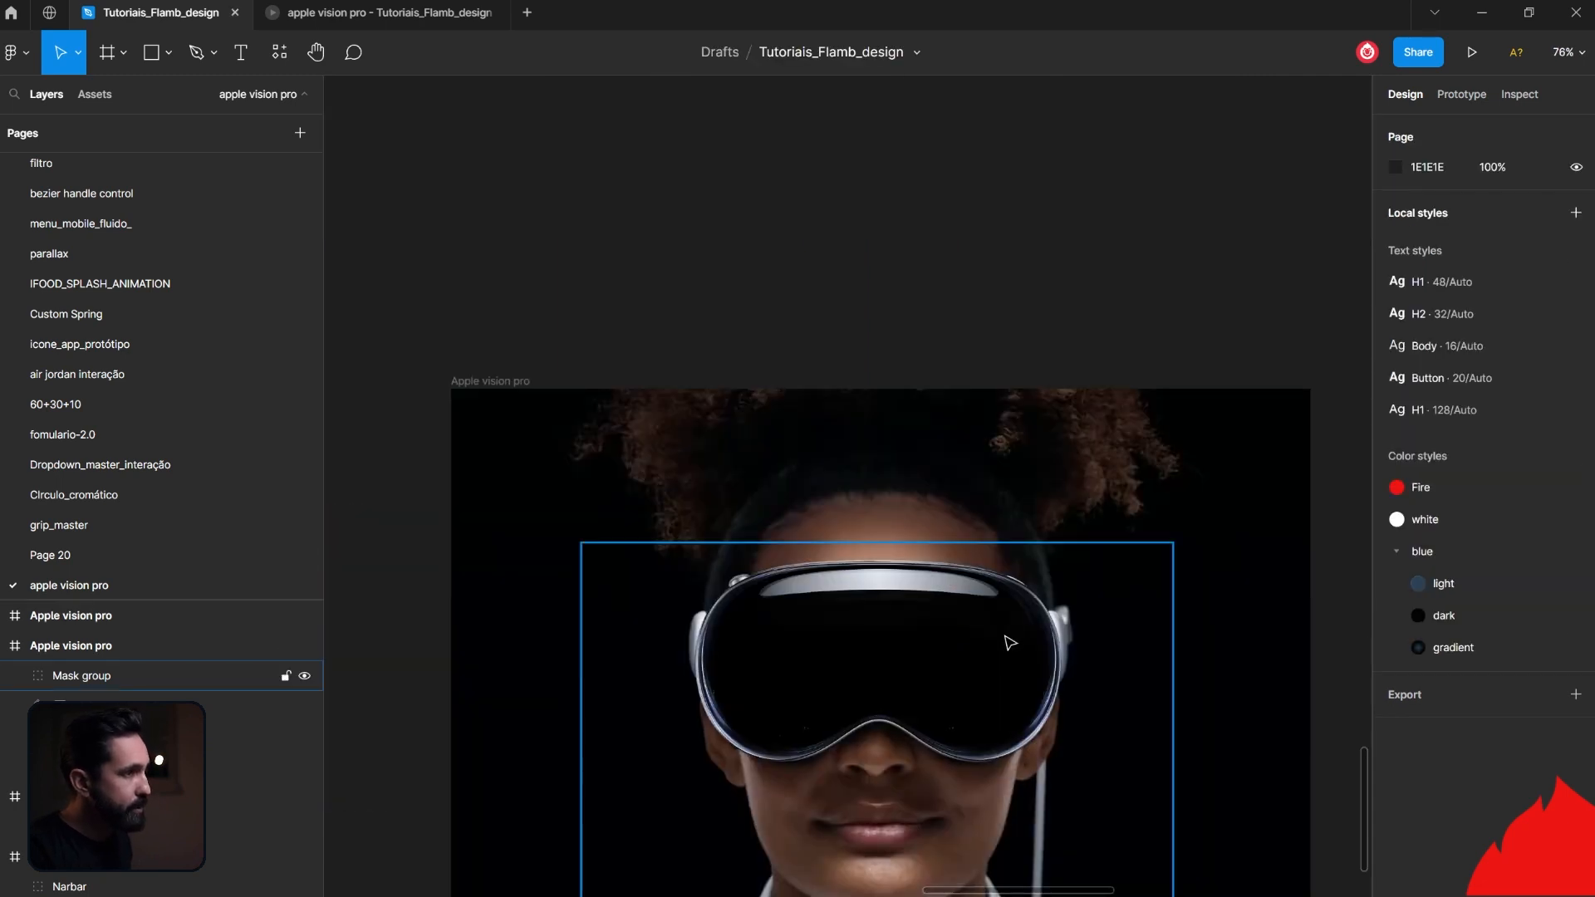
left_click(1009, 644)
scroll(1010, 644, "down", 1)
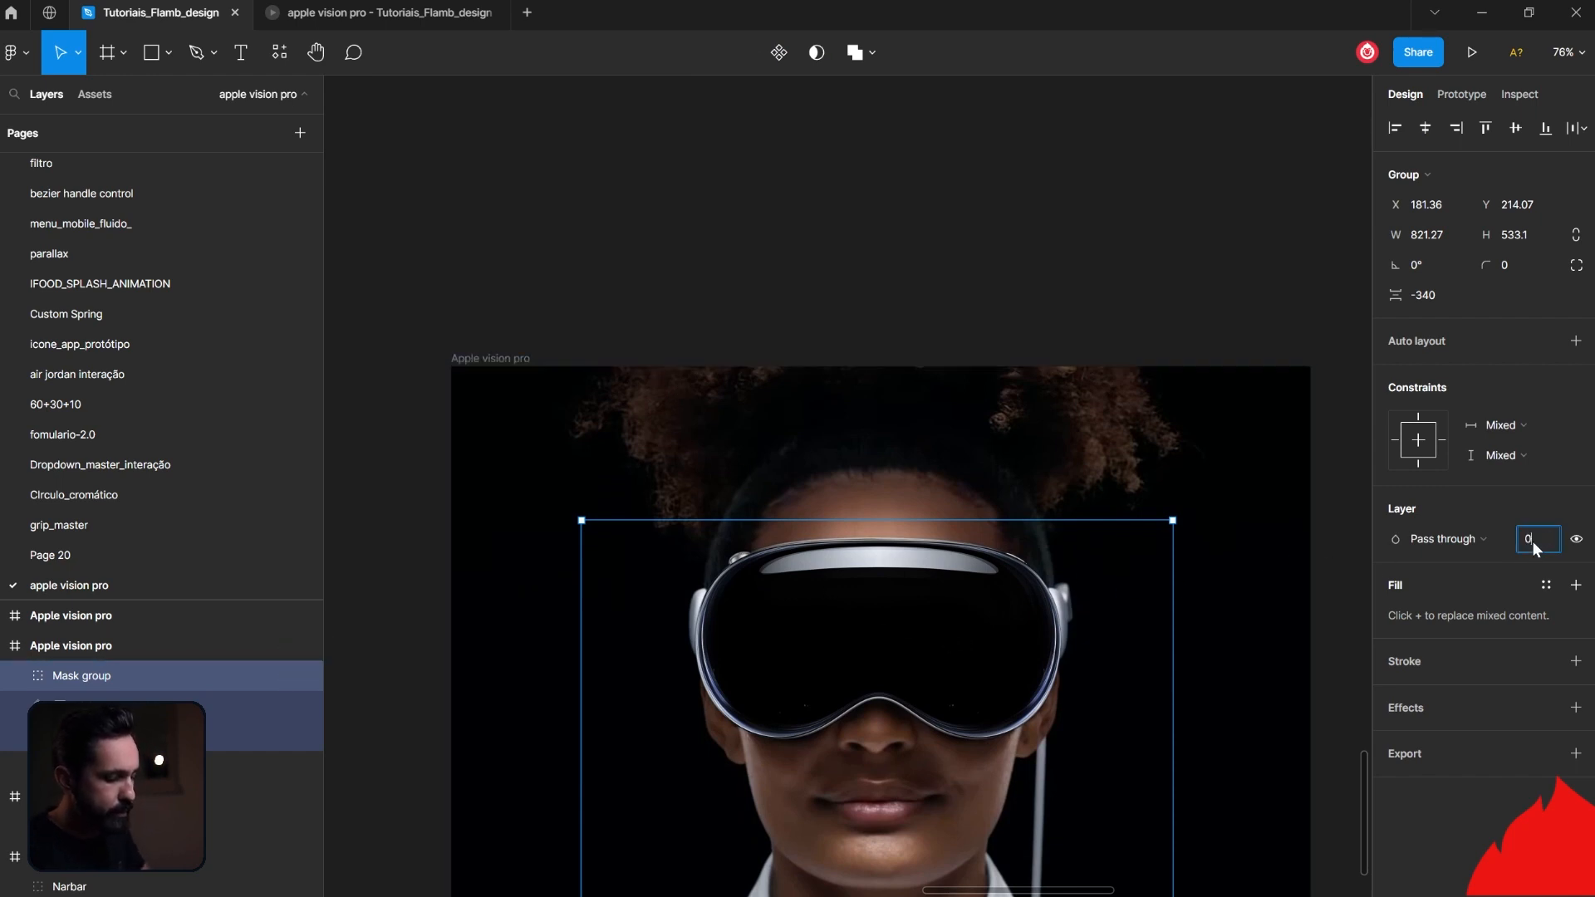
key("Return")
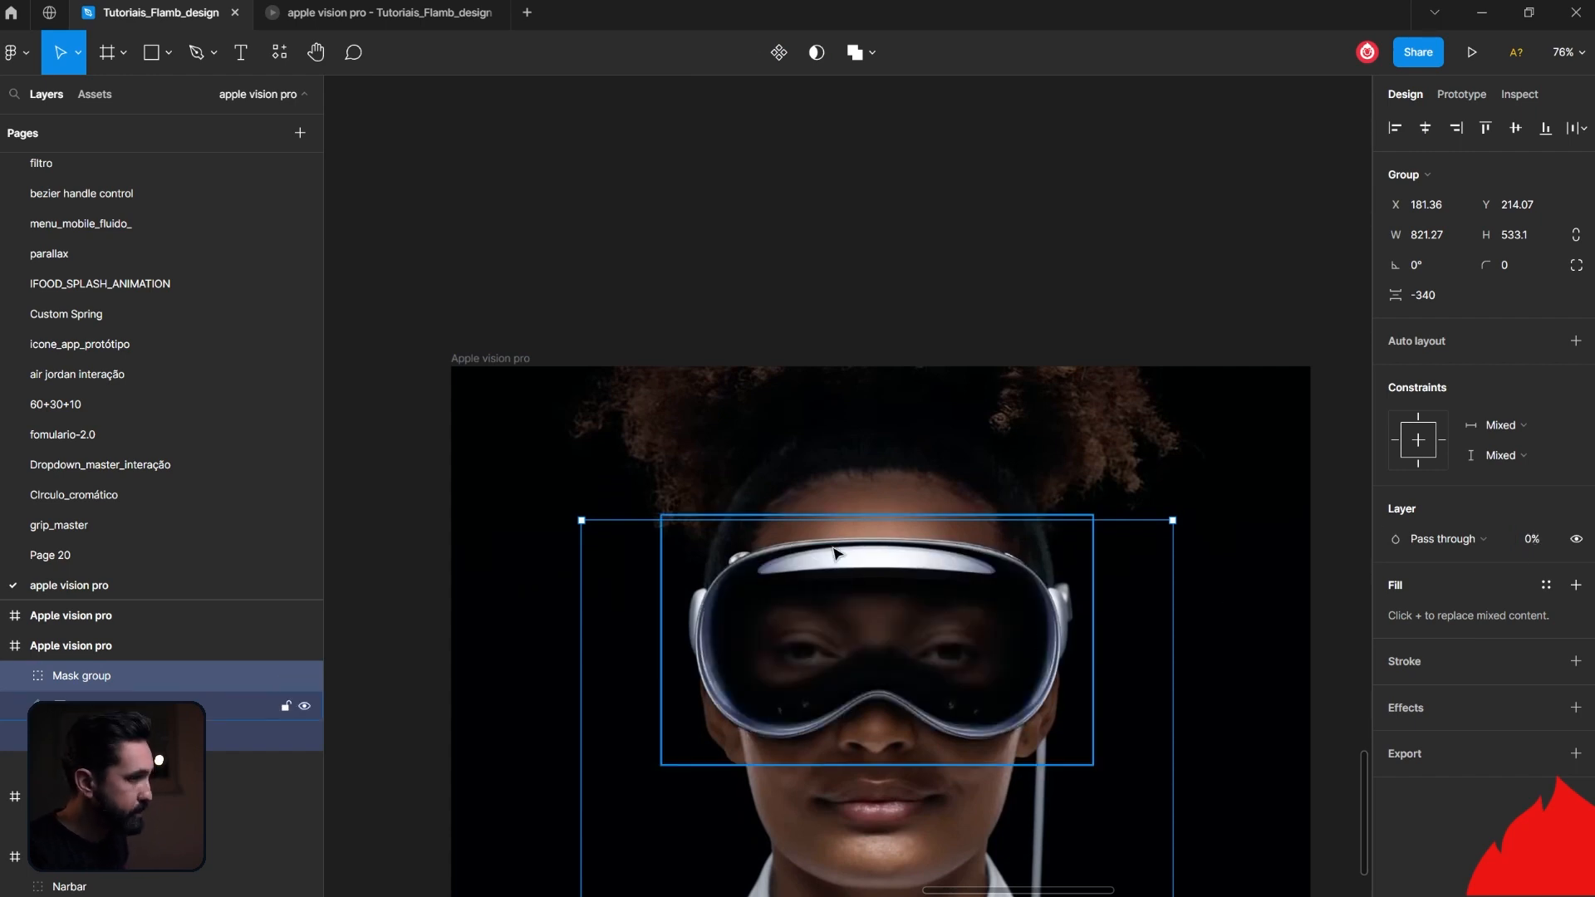
Step: Duplicate the frame with the opaque headset and place the copy further left, below the Tutorial label
scroll(826, 644, "down", 10)
scroll(831, 642, "up", 2)
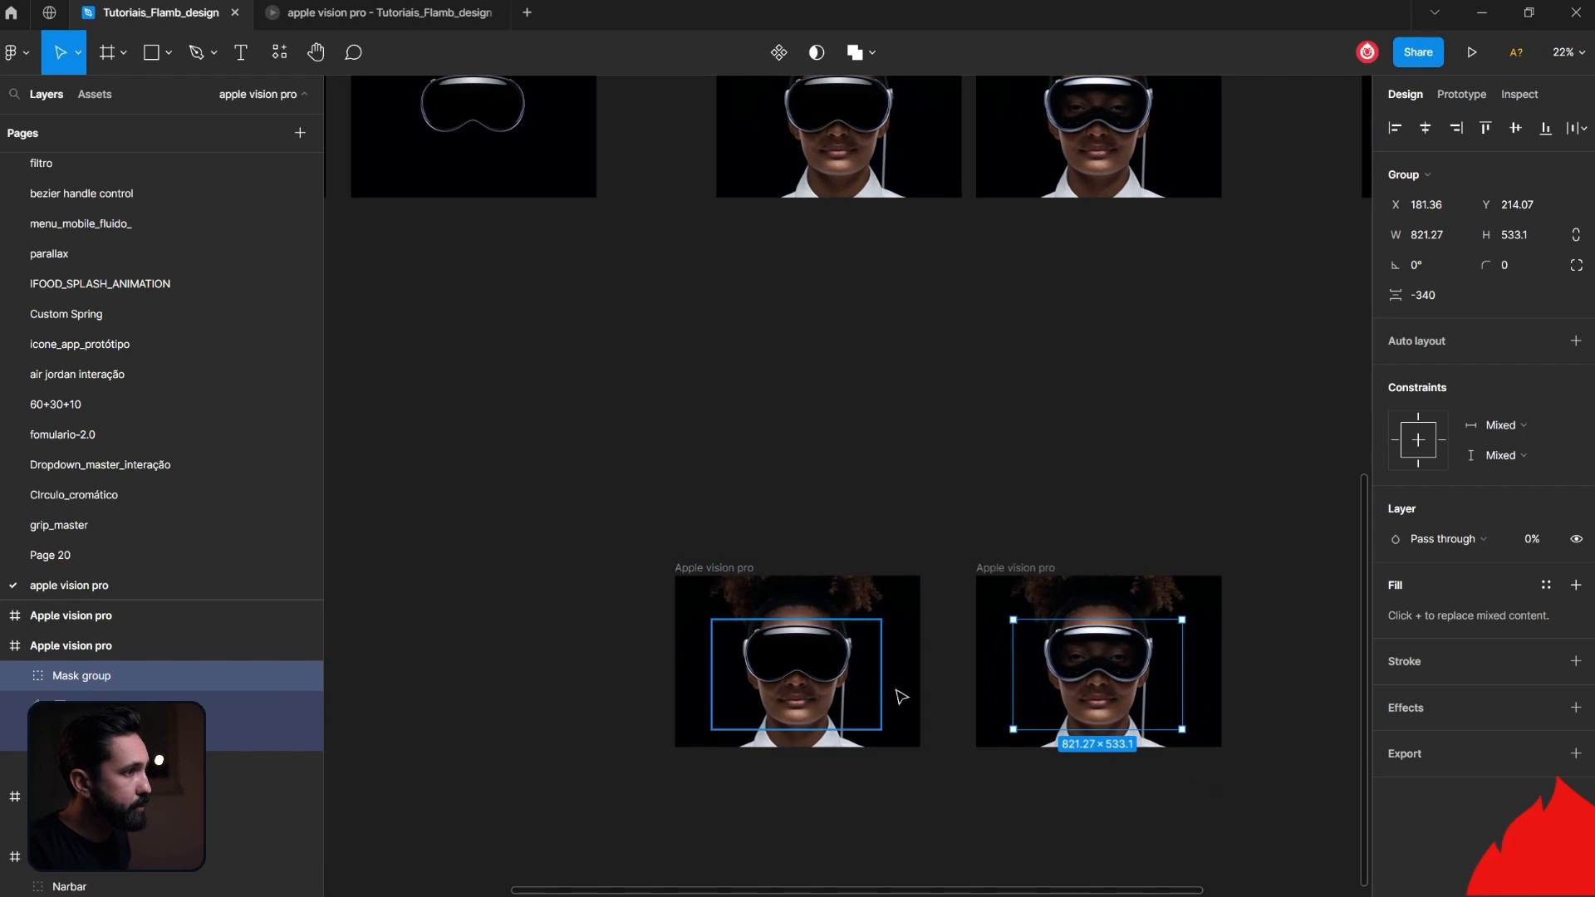
left_click(491, 127)
scroll(532, 382, "up", 3)
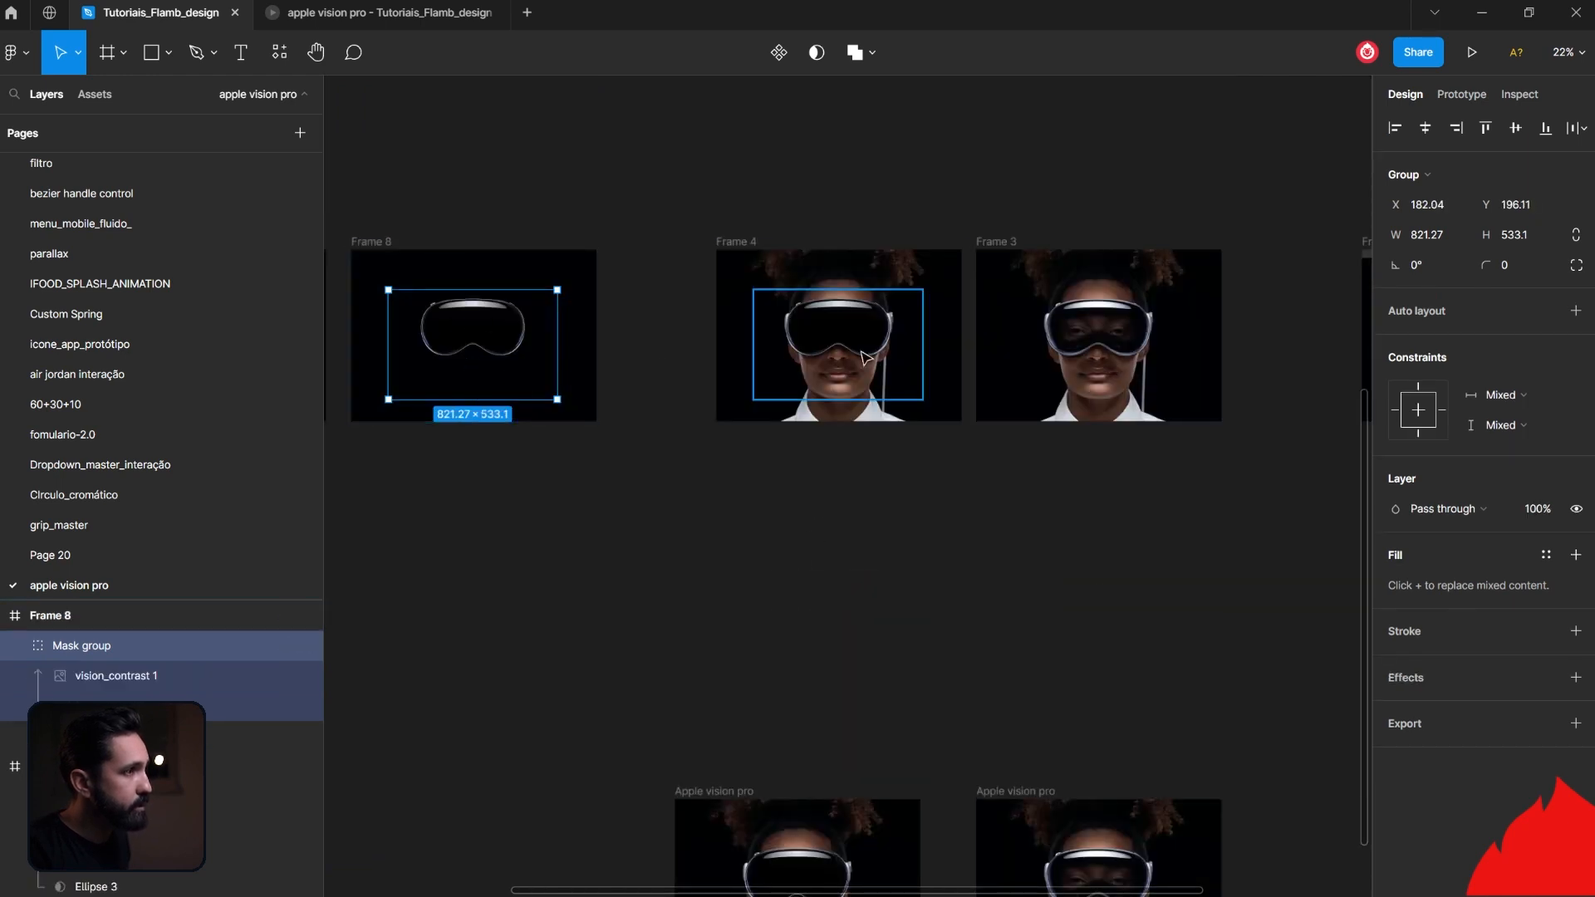
scroll(864, 358, "down", 5)
scroll(640, 670, "left", 3)
left_click_drag(594, 565, 569, 562)
mouse_move(513, 556)
left_mouse_down()
mouse_move(551, 563)
mouse_move(534, 562)
left_mouse_up()
left_click(631, 469)
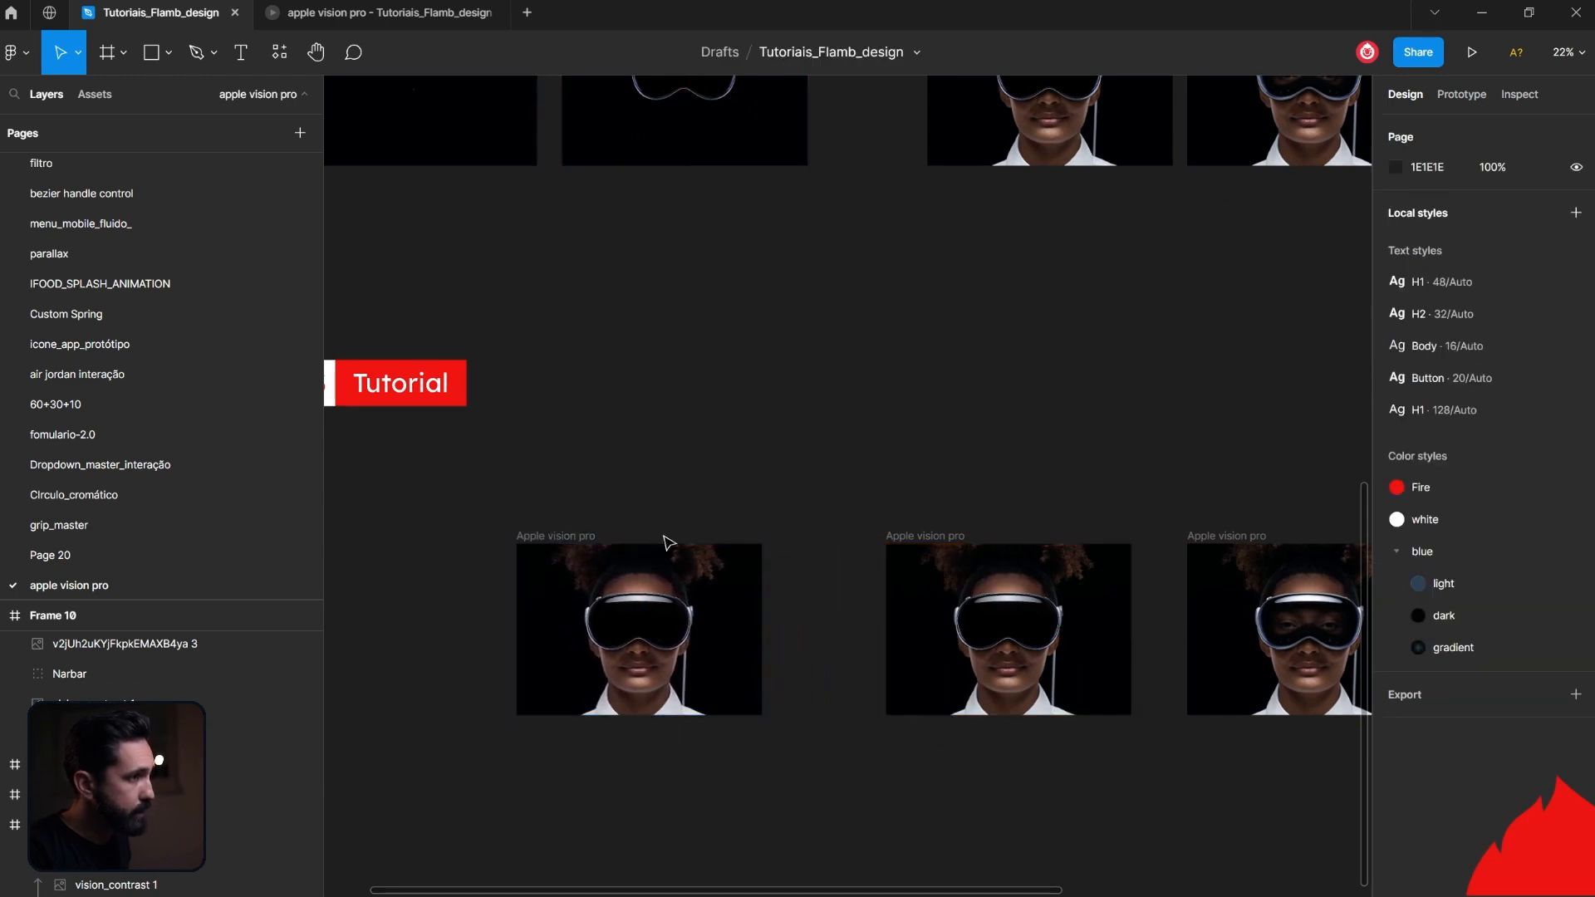
Step: Delete the portrait image from the leftmost Apple vision pro frame, keeping only the masked headset
left_click(584, 539)
left_click(665, 586)
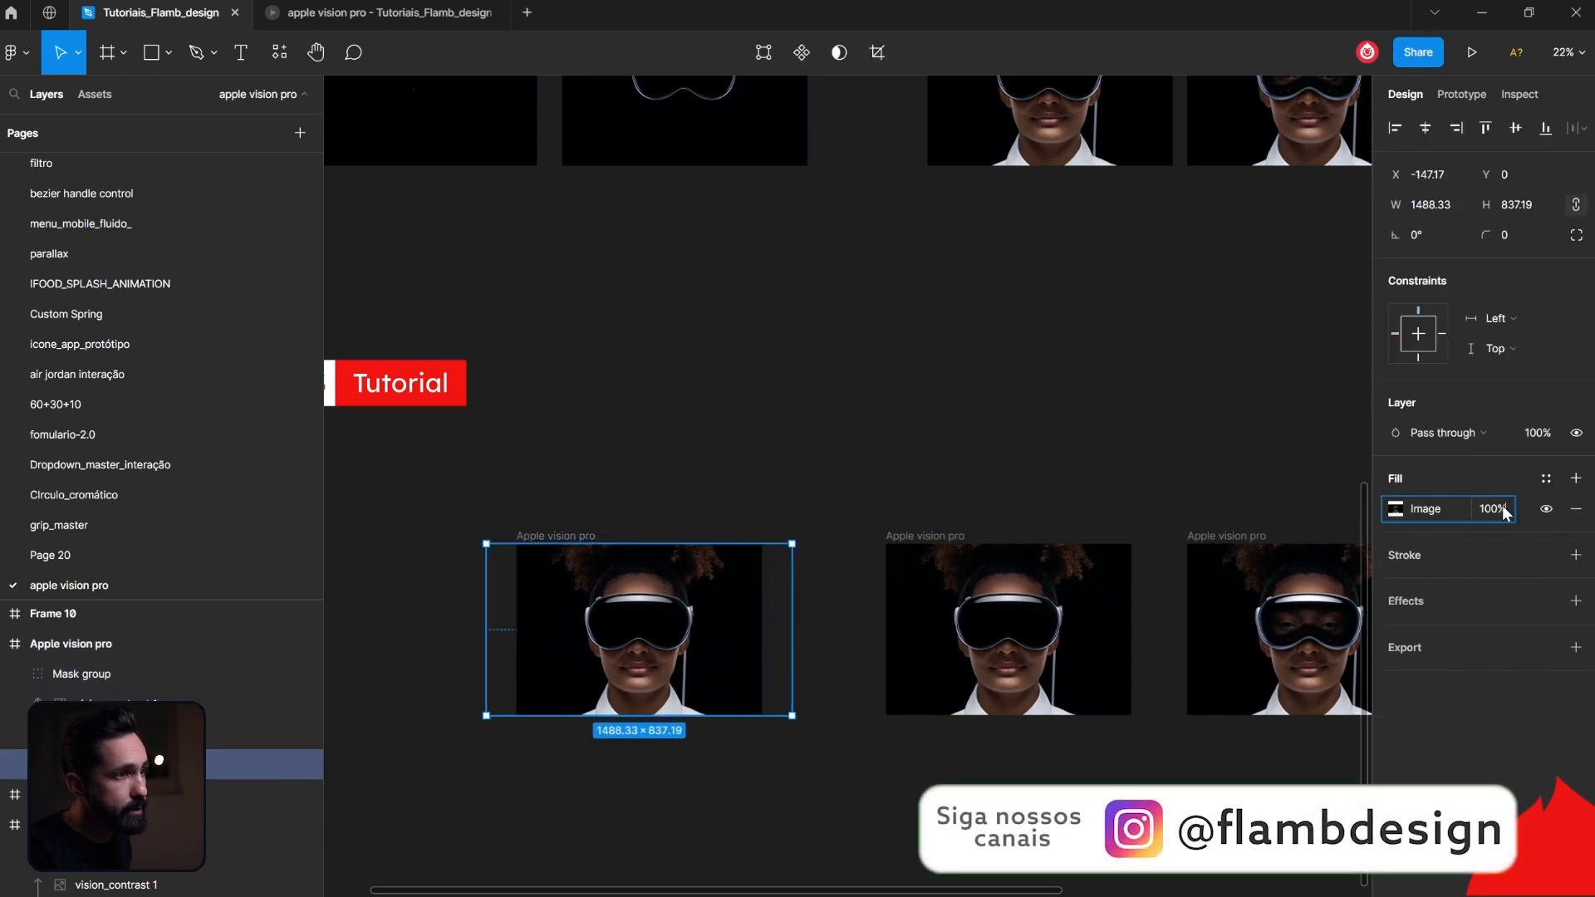
key("Delete")
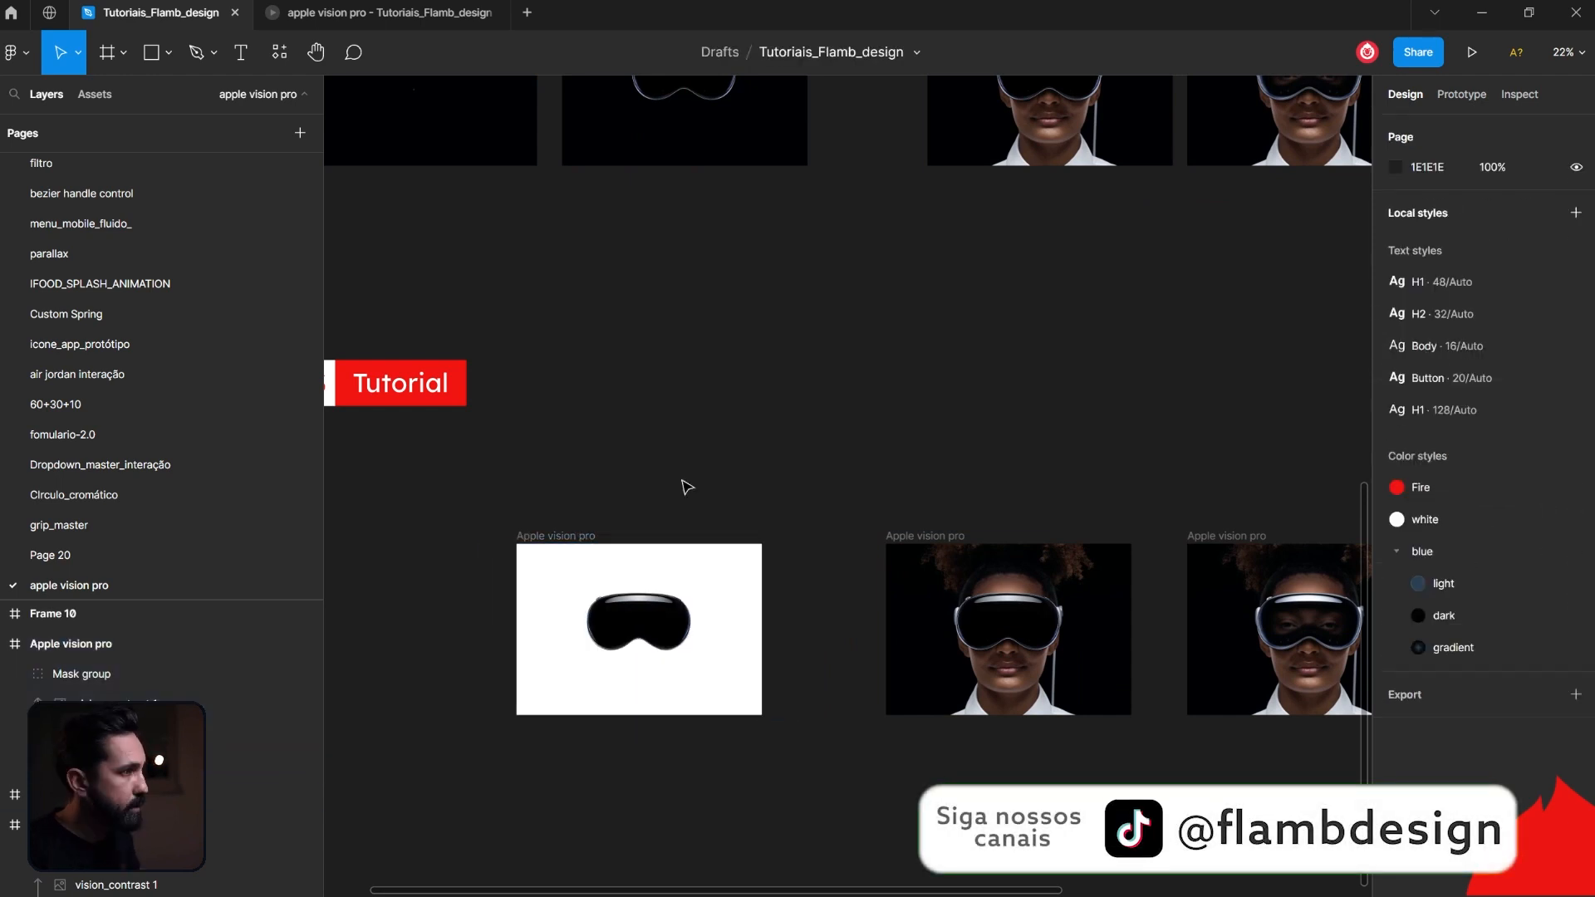
Step: Set the headset-only frame's fill to the near-black 000103, sampled from the neighbouring portrait's background with the eyedropper
left_click(585, 538)
left_click(1396, 540)
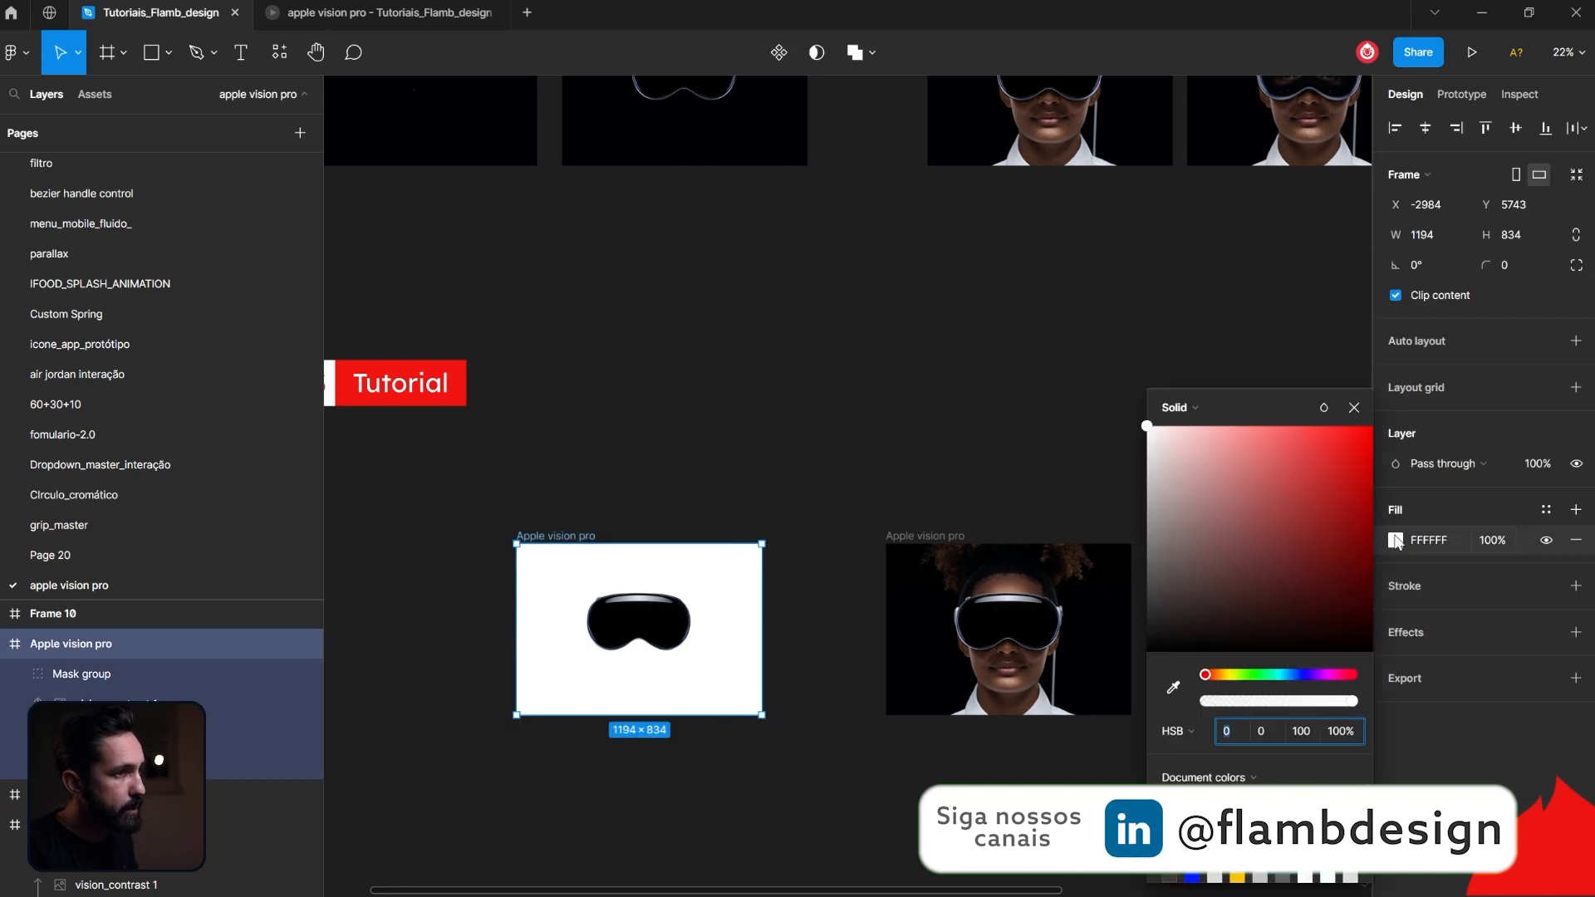
left_click(1173, 687)
left_click(922, 618)
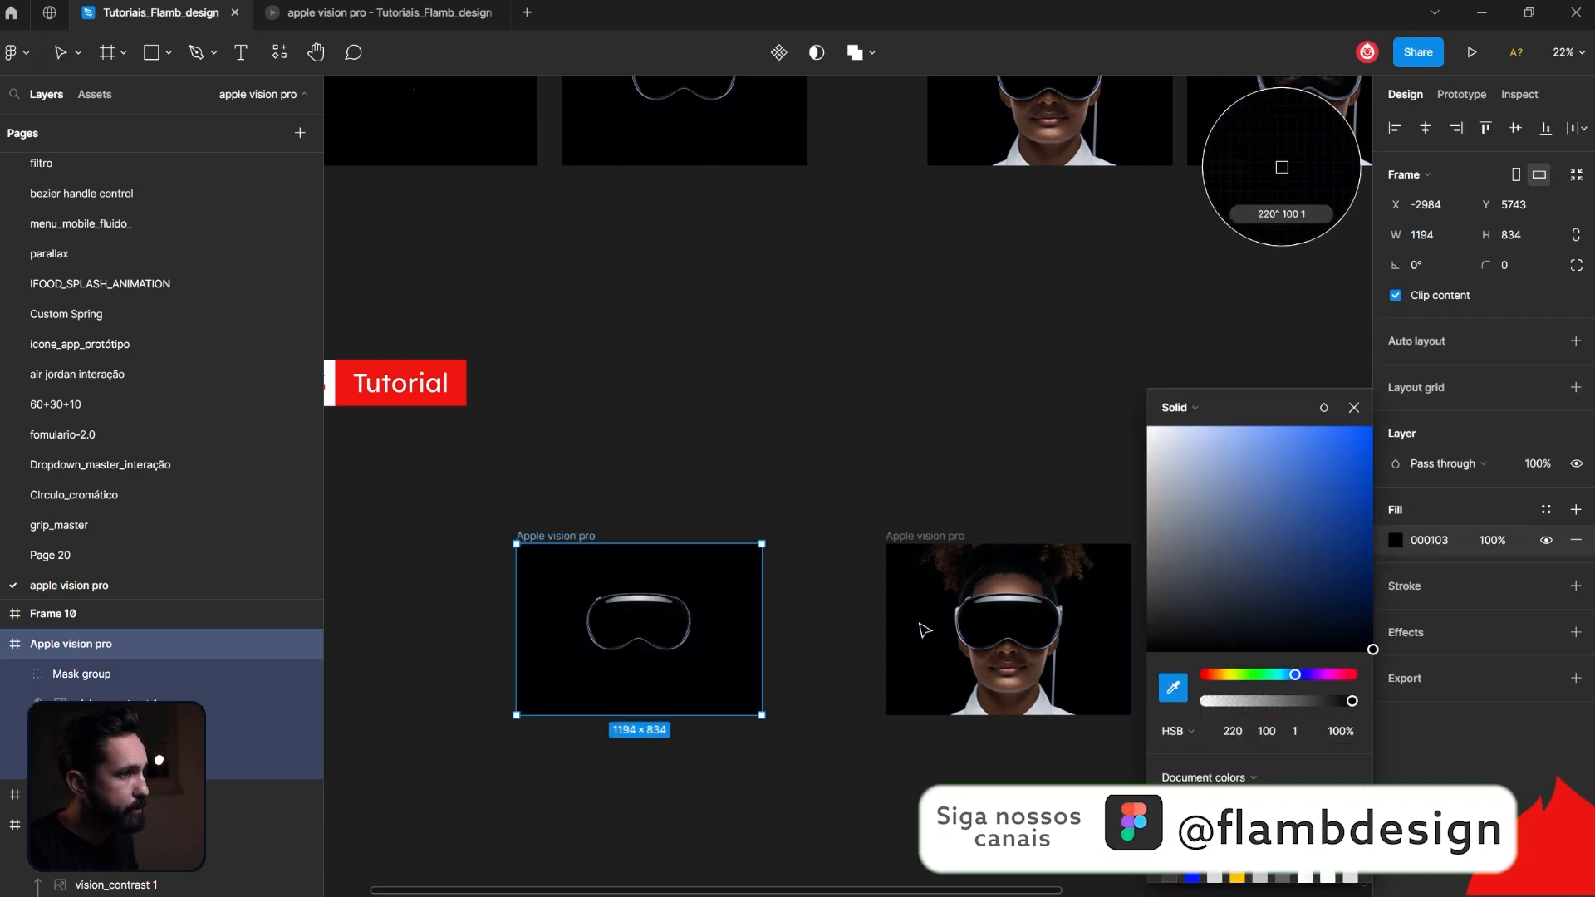
left_click(843, 478)
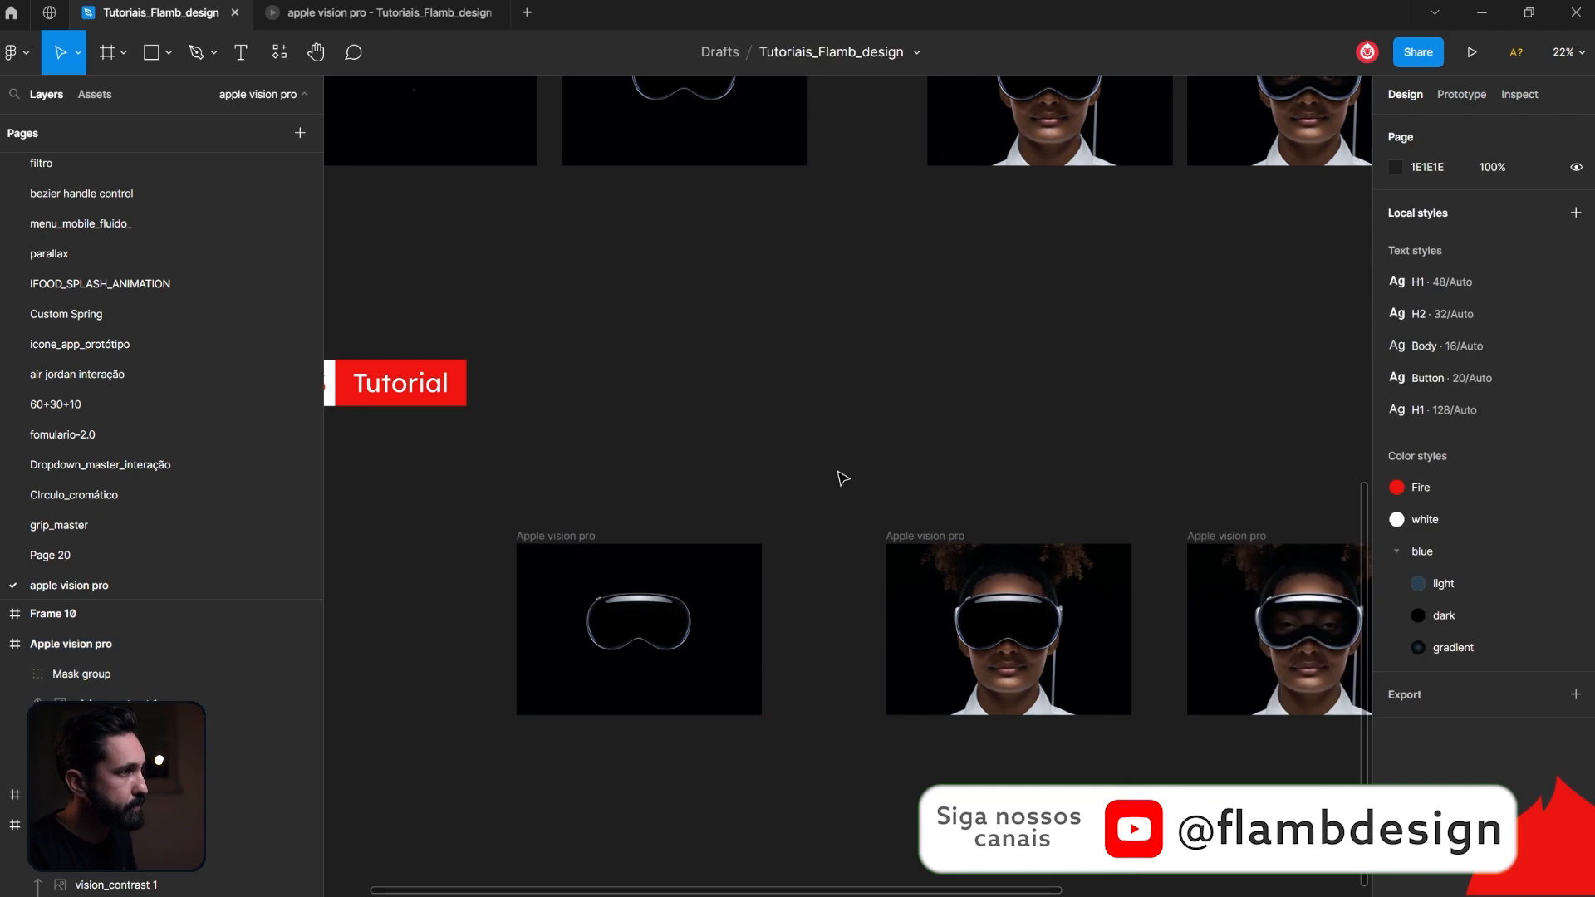
Step: Replace the white fill of the neighbouring portrait frame with a colour sampled with the eyedropper
left_click(917, 534)
left_click(1396, 540)
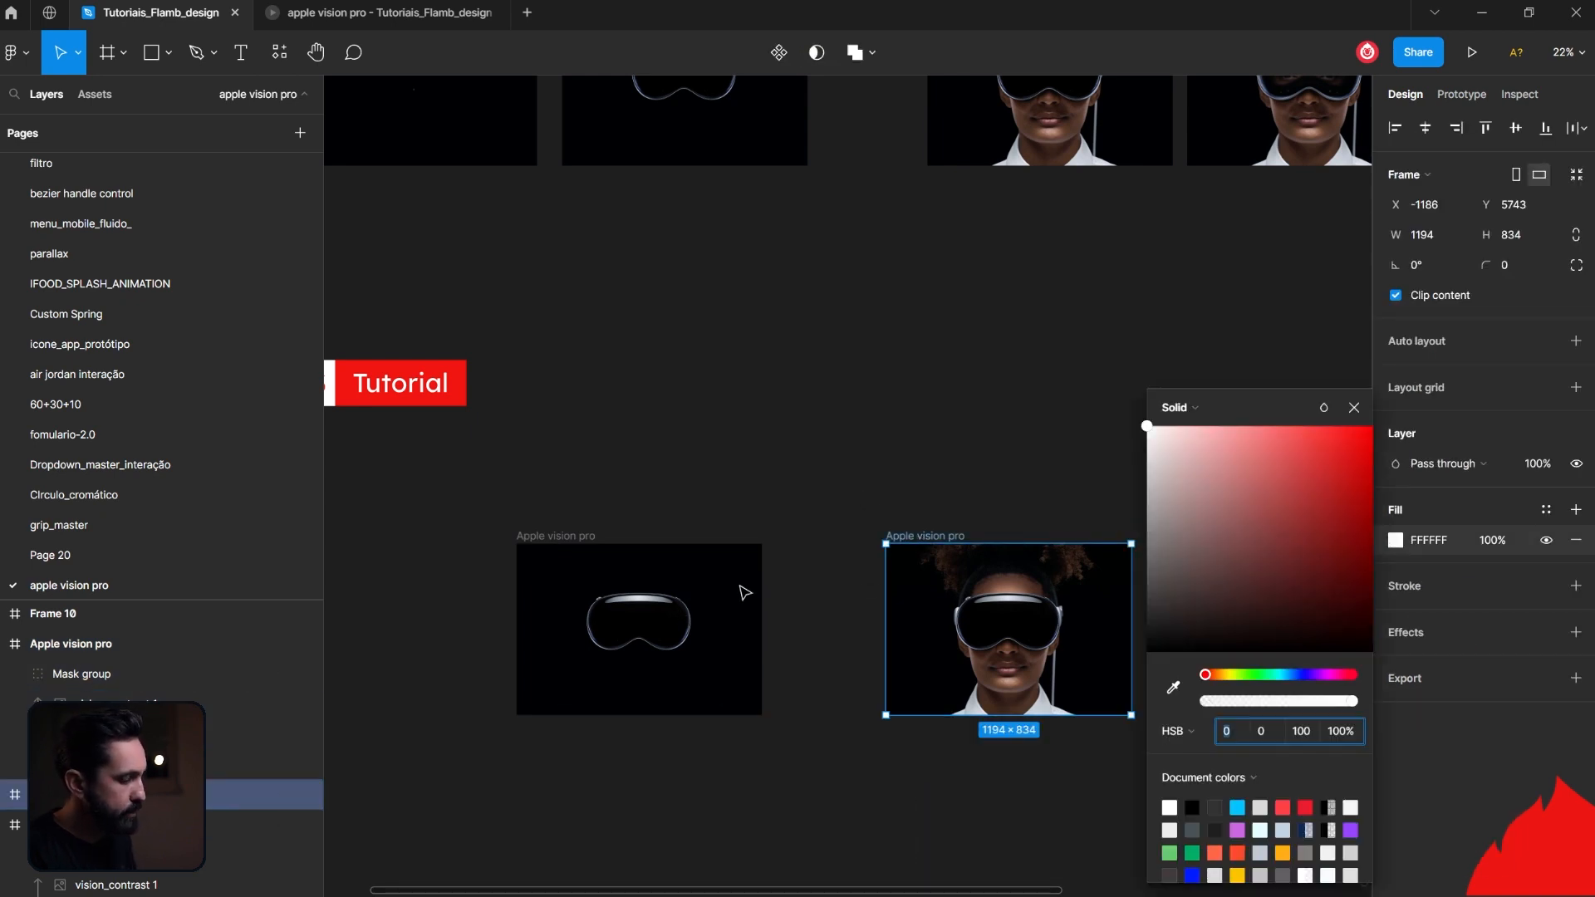
left_click(1173, 687)
left_click(1271, 162)
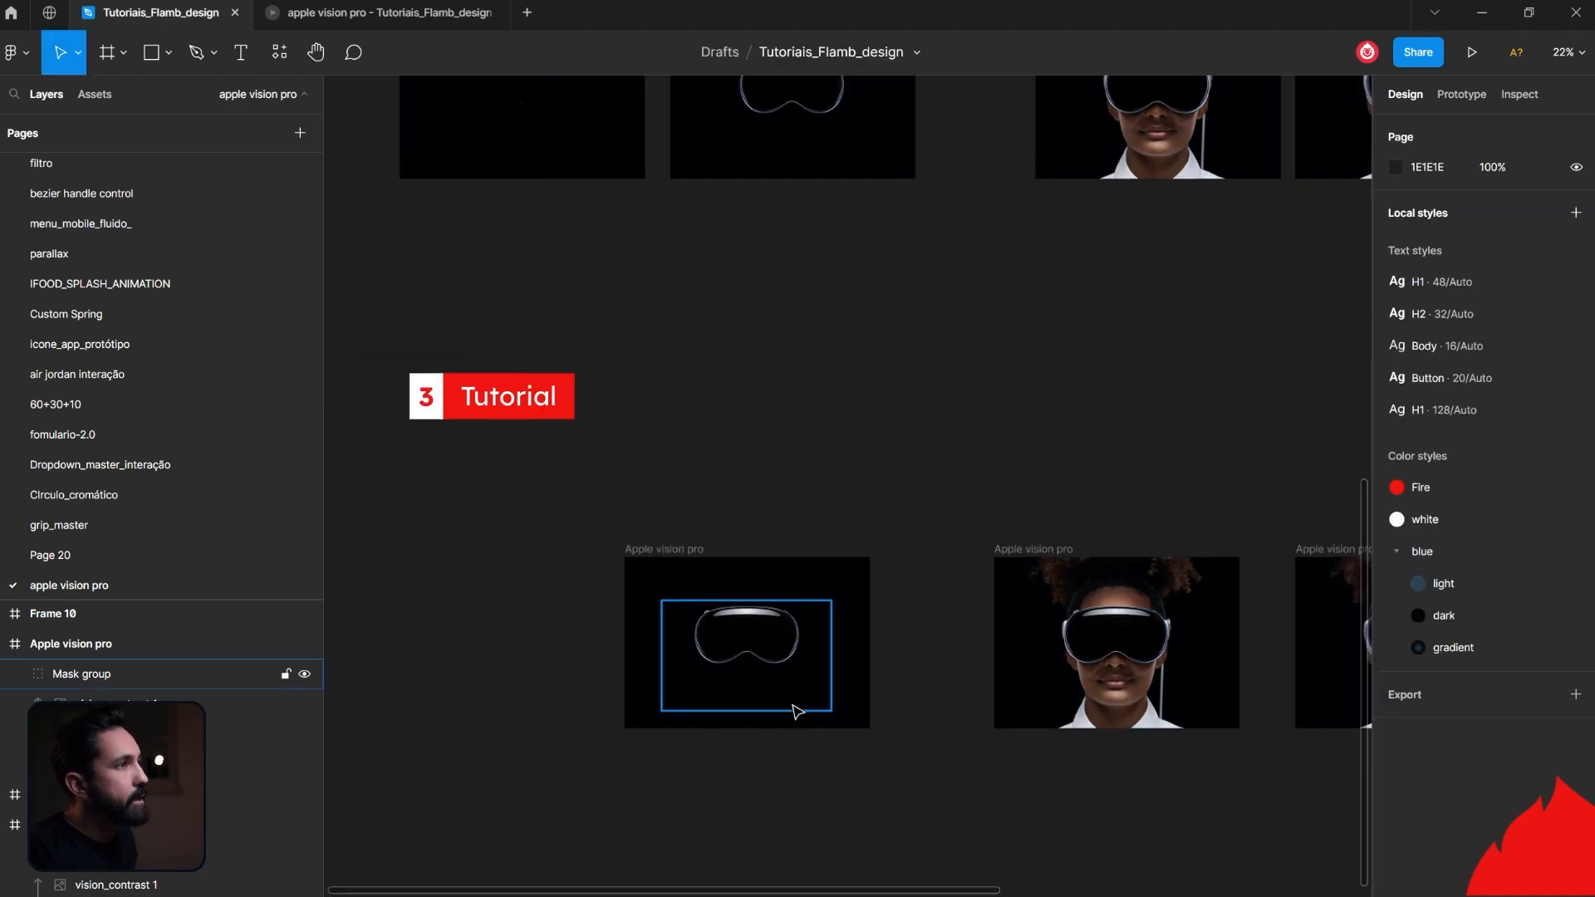
Step: Compare the headset in the headset-only frame with the one in the neighbouring portrait frame
scroll(773, 685, "up", 1)
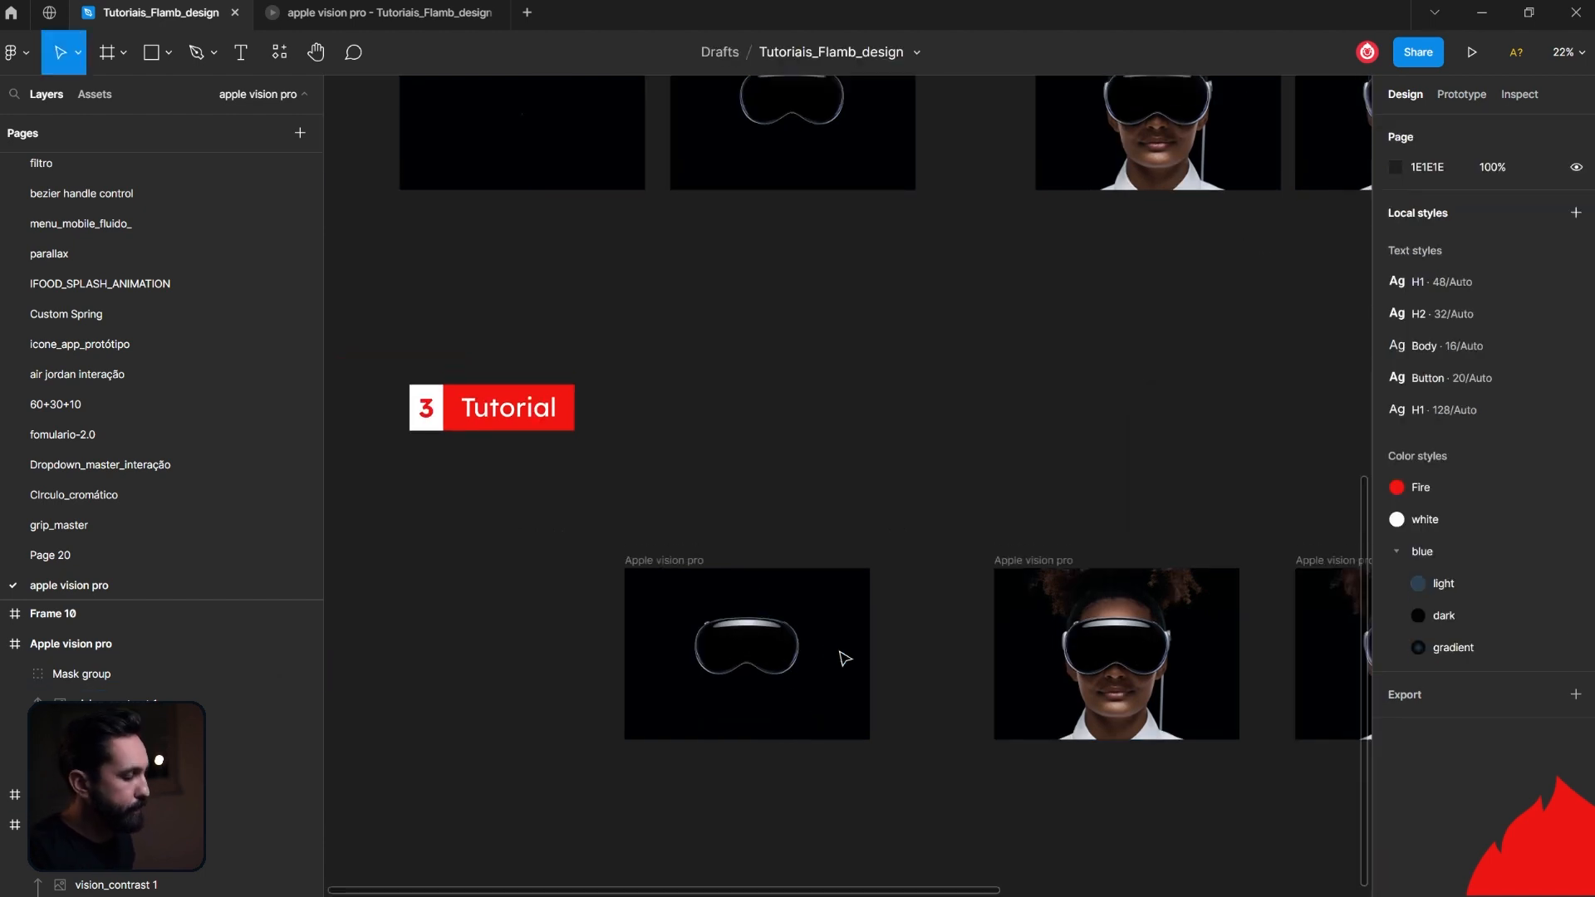
left_click(872, 652)
left_click_drag(895, 646, 743, 627)
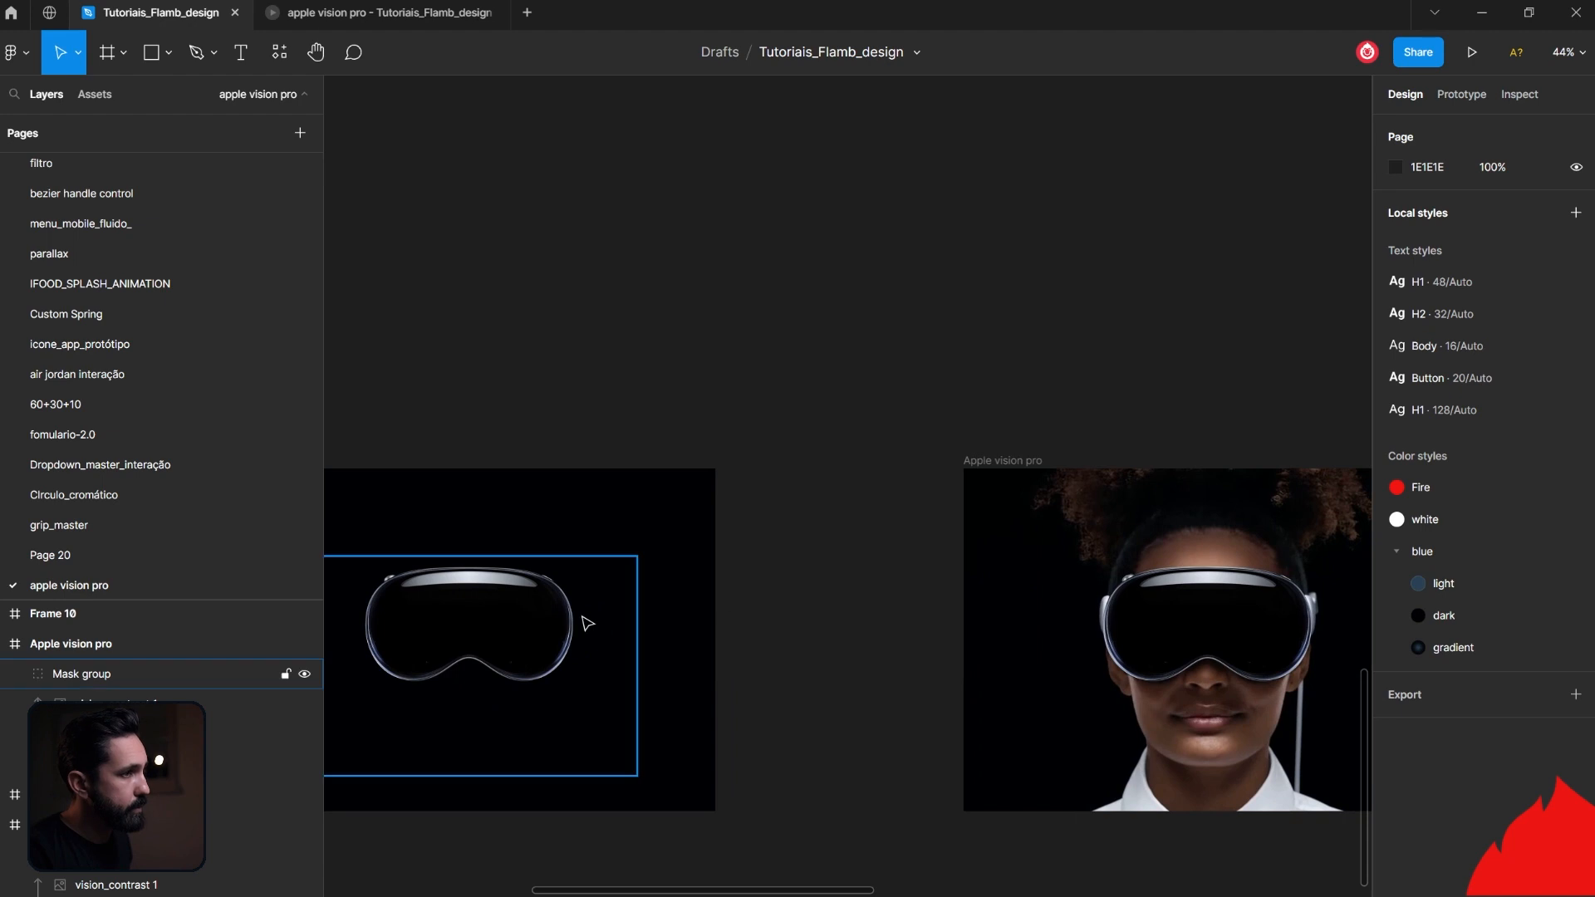
left_click_drag(1005, 573, 534, 573)
left_click_drag(1254, 583, 1233, 583)
left_click_drag(626, 539, 1196, 527)
left_click_drag(970, 550, 1155, 538)
left_click(819, 586)
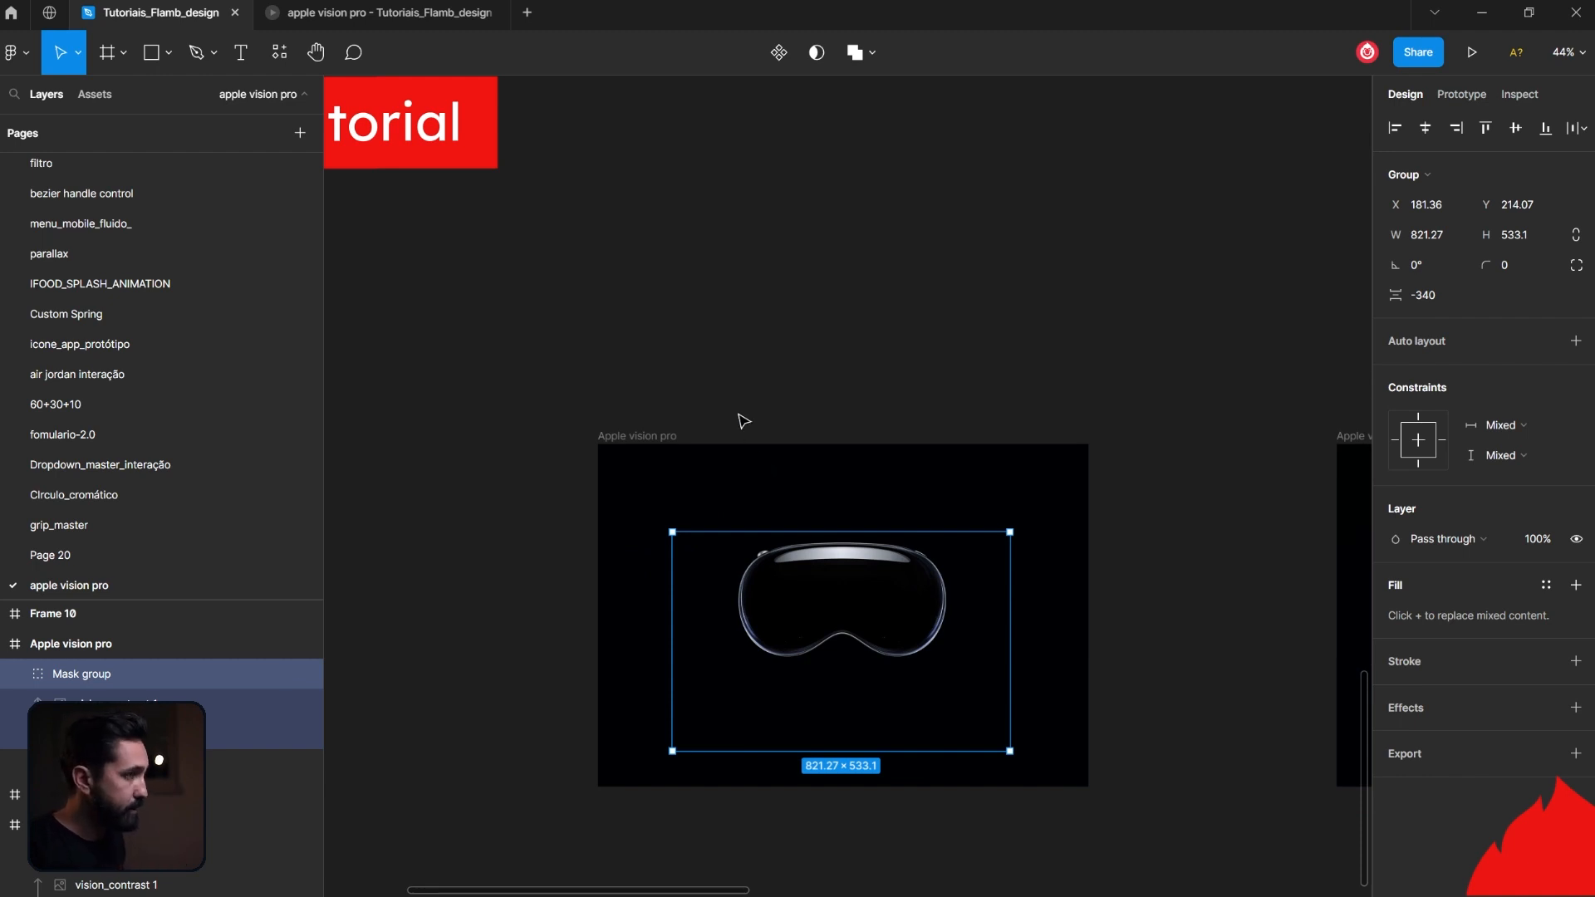
Step: Duplicate the headset-only Apple vision pro frame and place the copy to its left
left_click_drag(739, 414, 1203, 389)
left_click(1084, 412)
left_click_drag(1085, 413, 505, 406)
Step: Shrink the mask ellipse in the leftmost frame about its centre to 22.46 × 87.36, over the headset's nose bridge
left_click(713, 614)
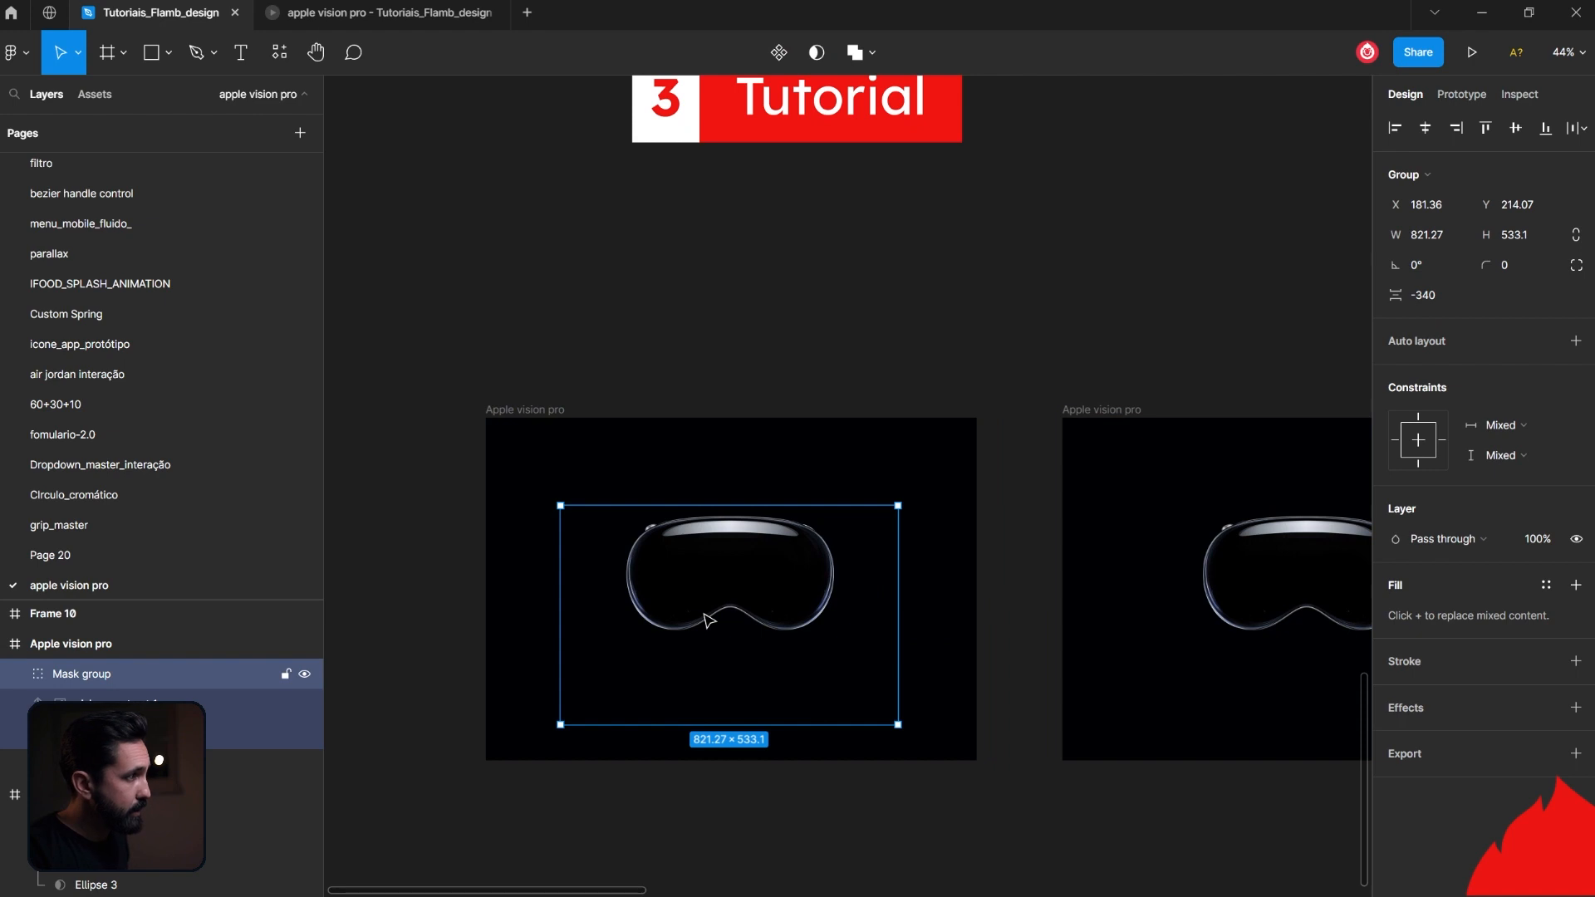
left_click(116, 734)
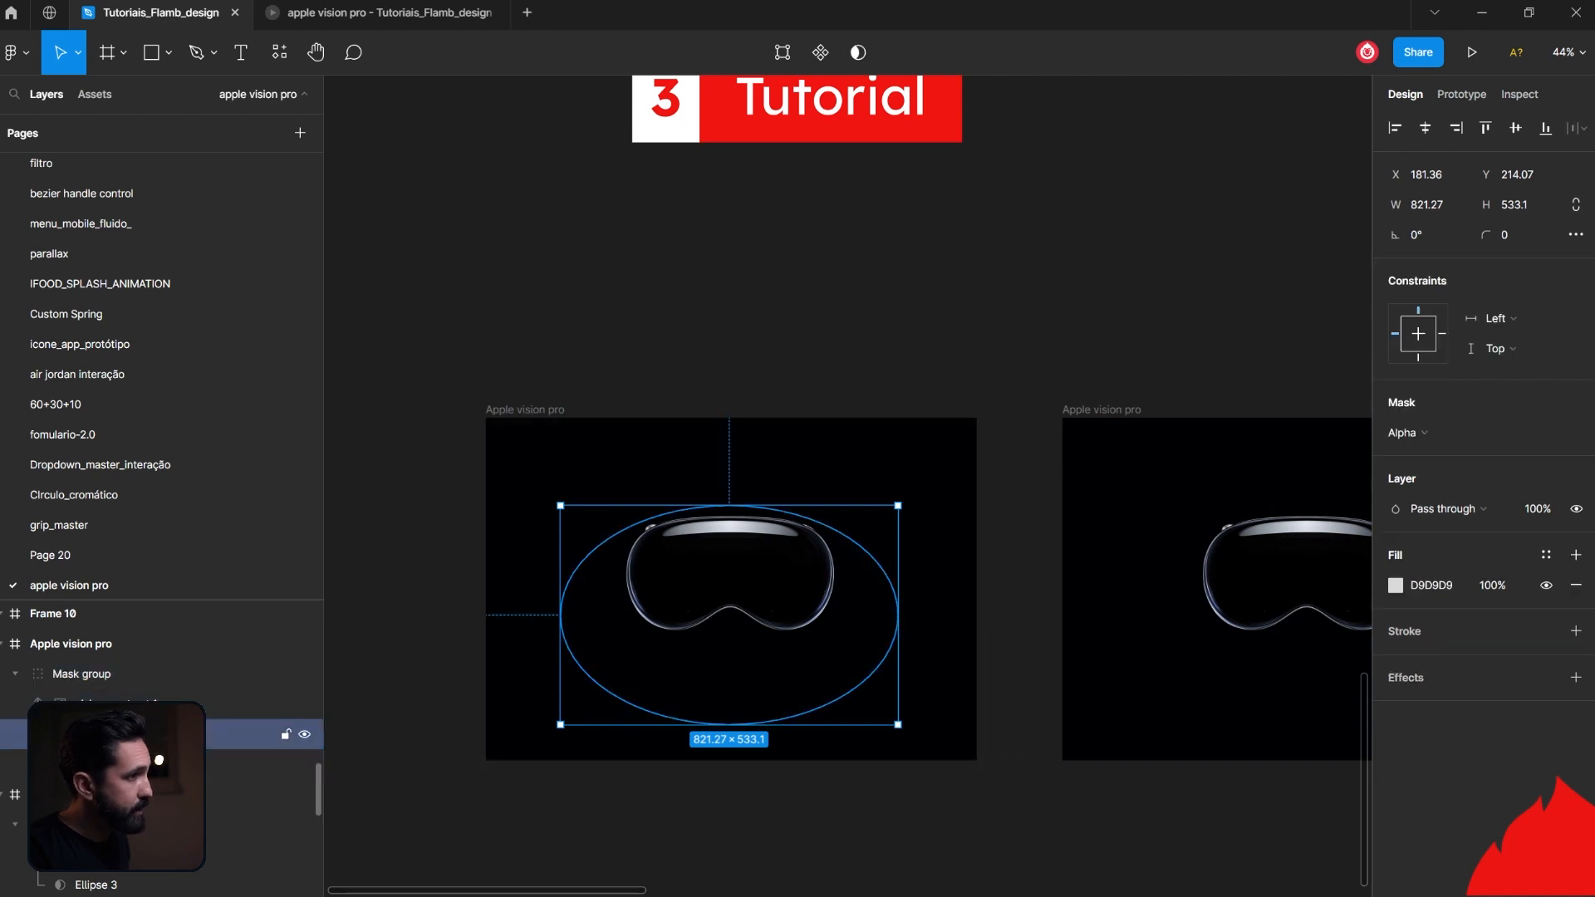
scroll(734, 629, "up", 3)
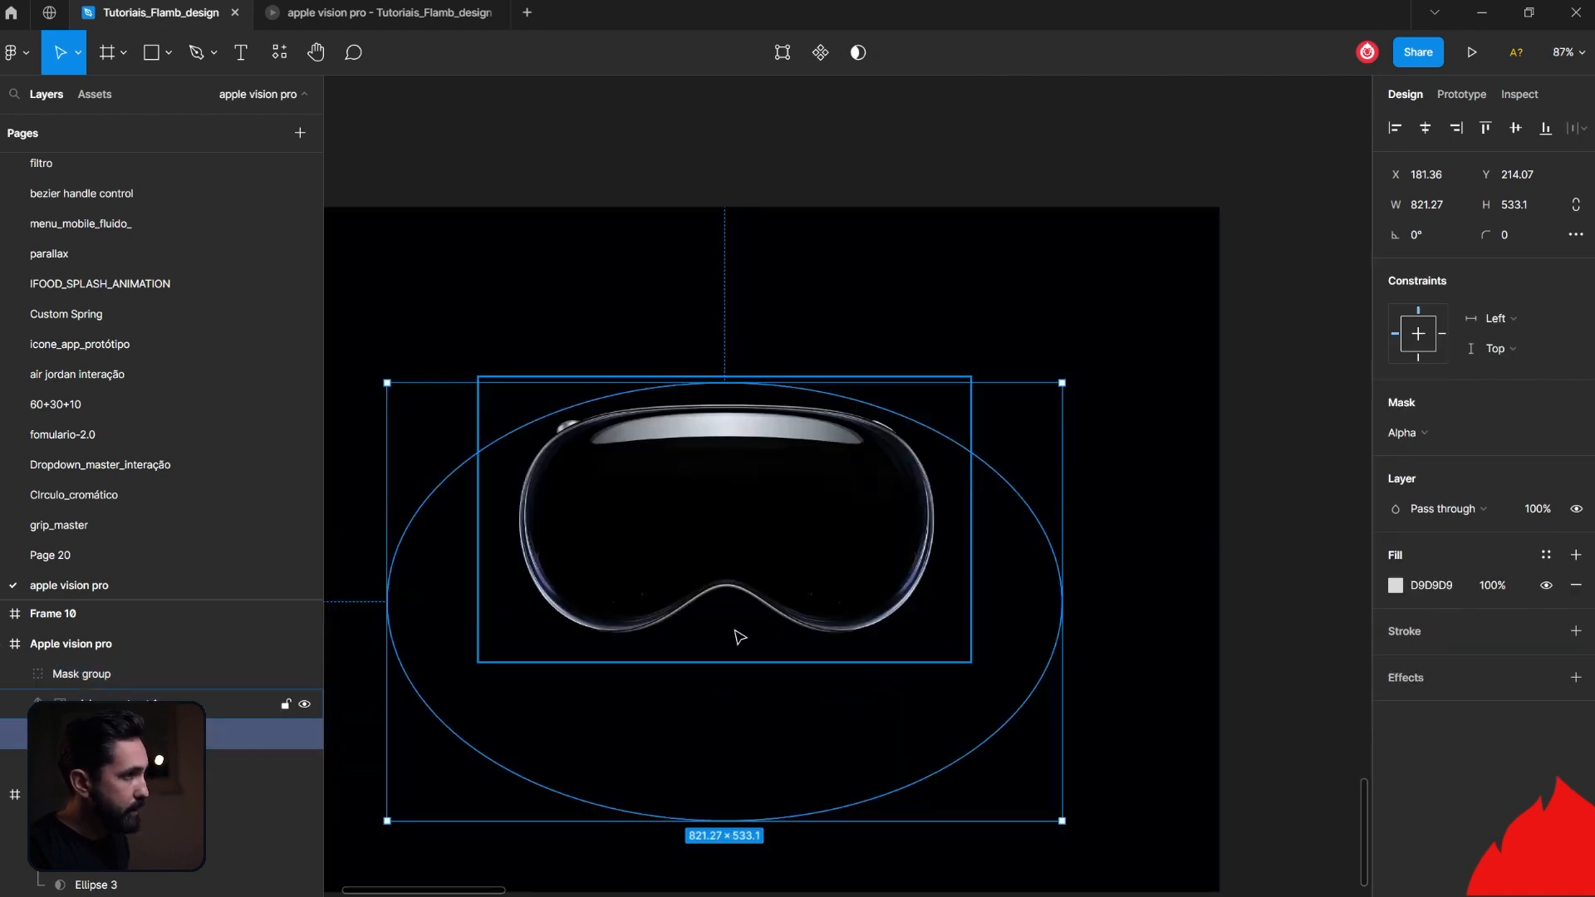
scroll(754, 630, "up", 2)
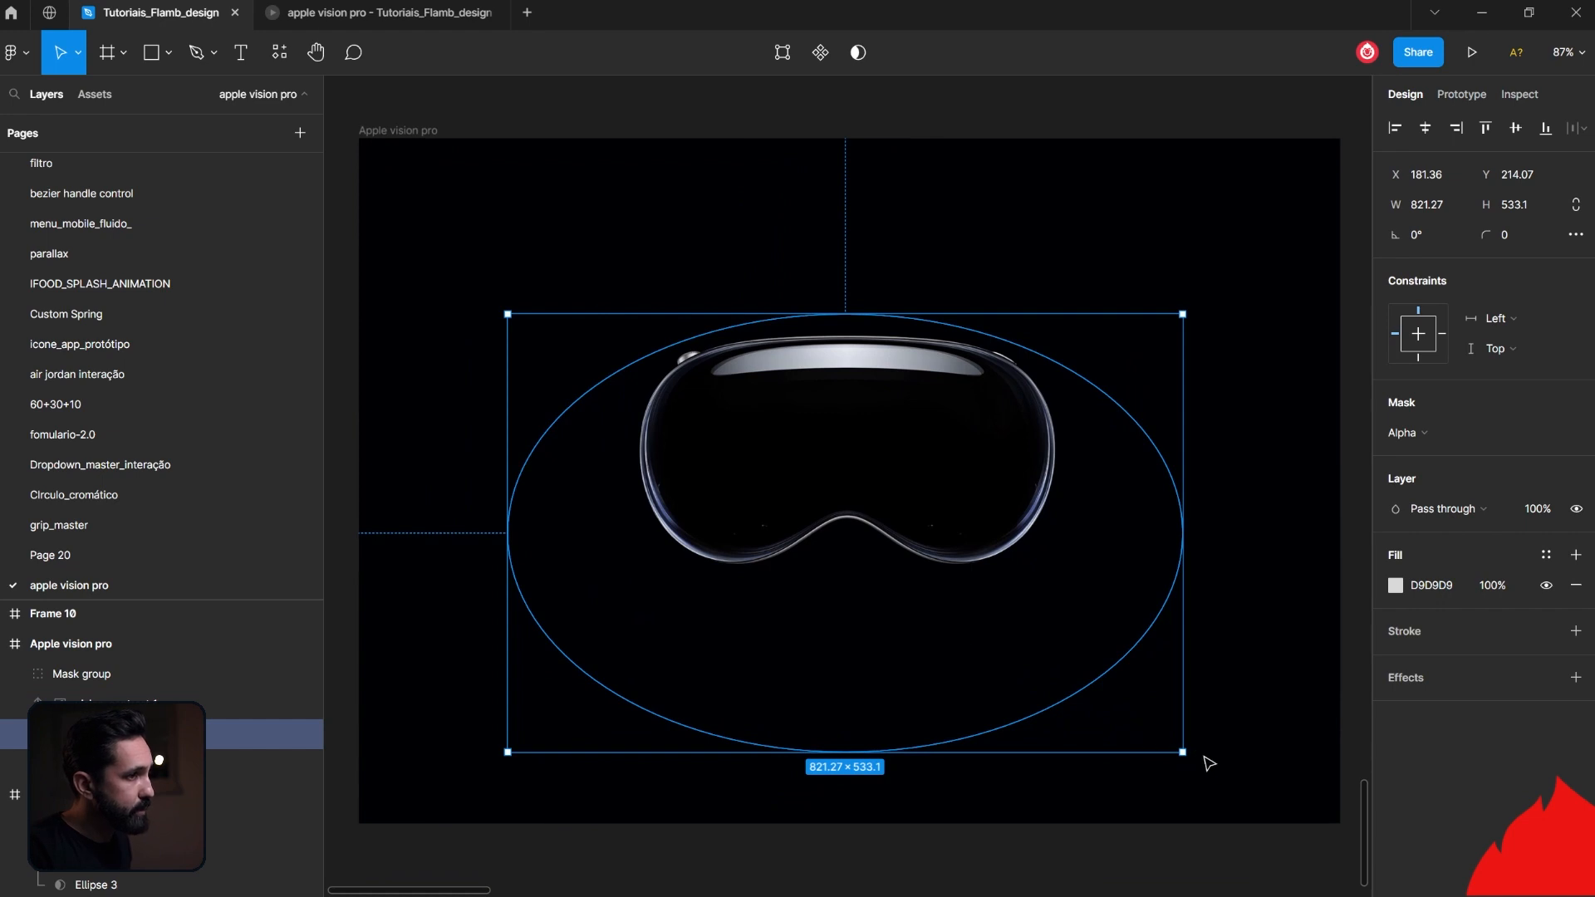
left_click_drag(1186, 750, 878, 570)
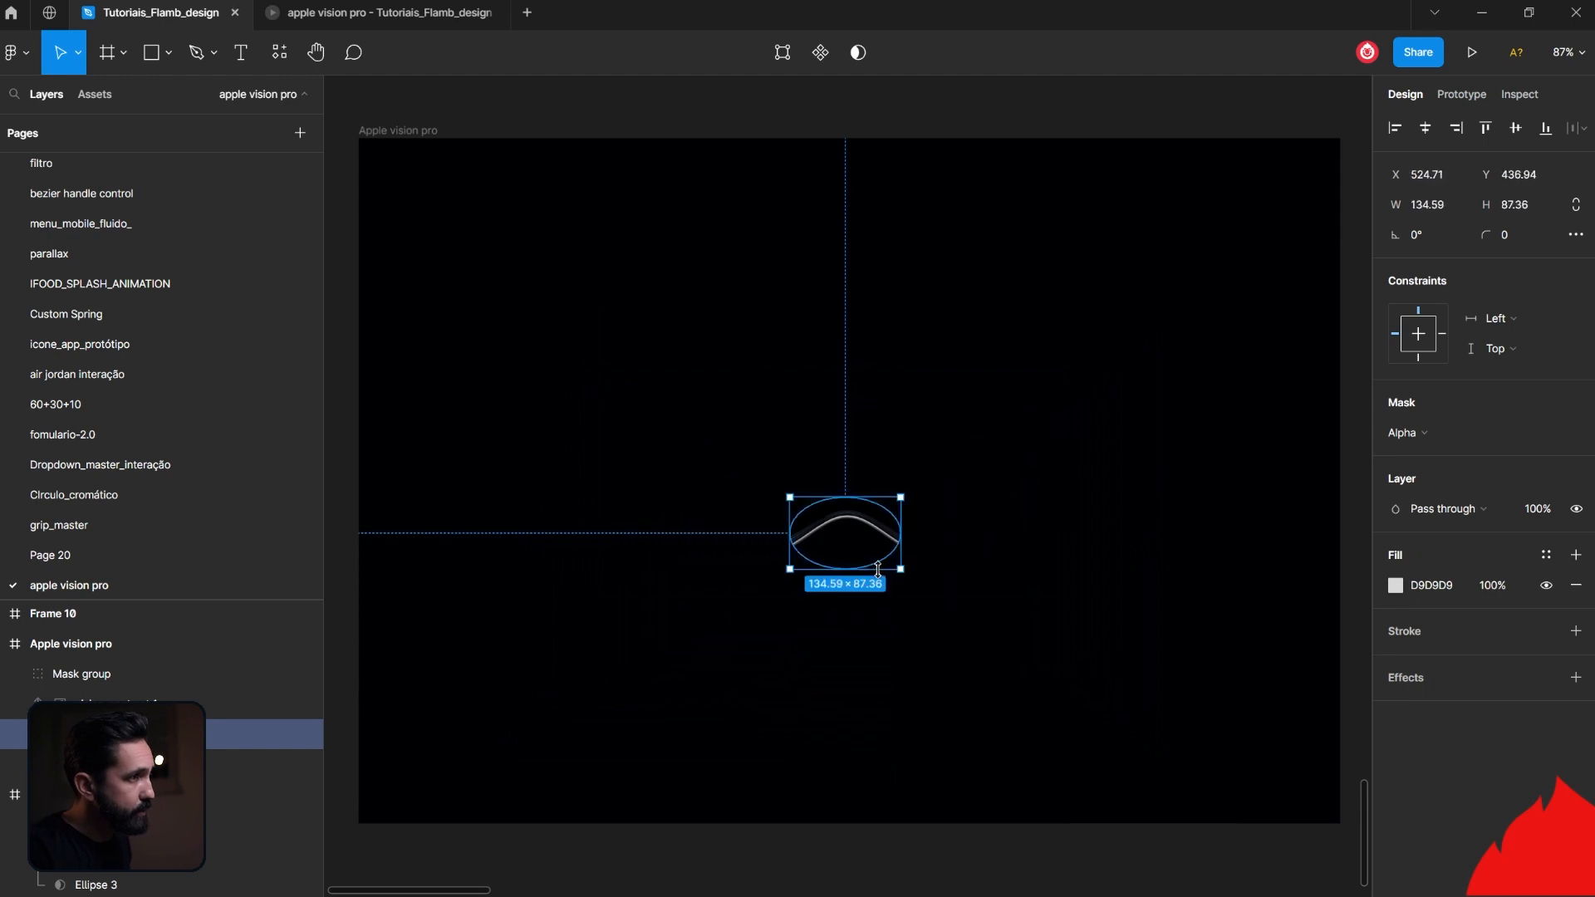
left_click_drag(908, 530, 854, 531)
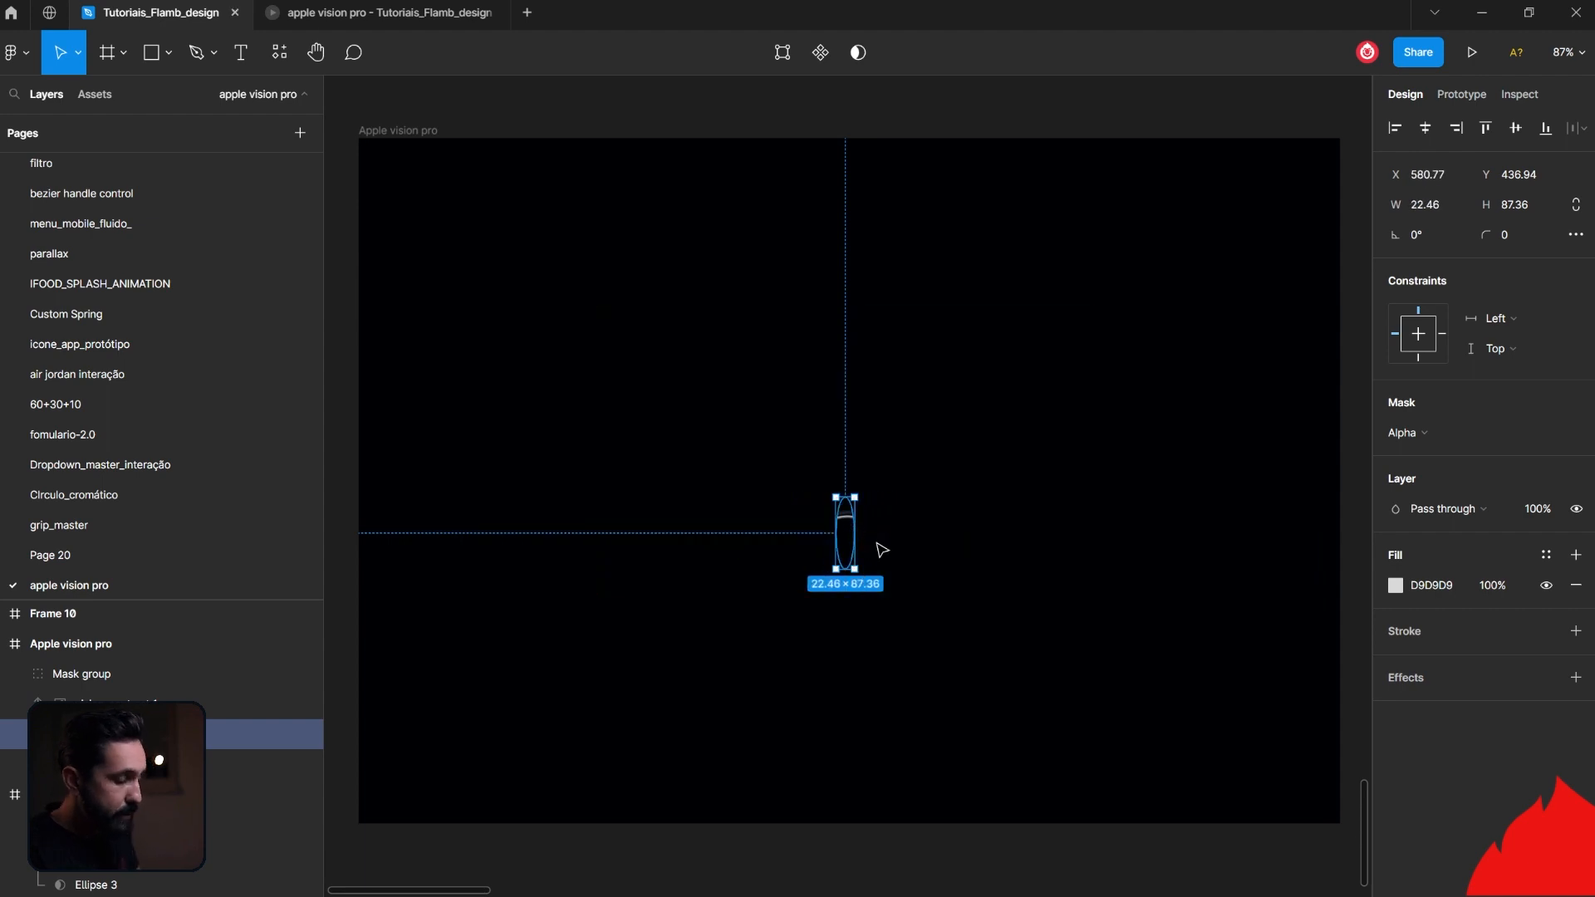
key("Right")
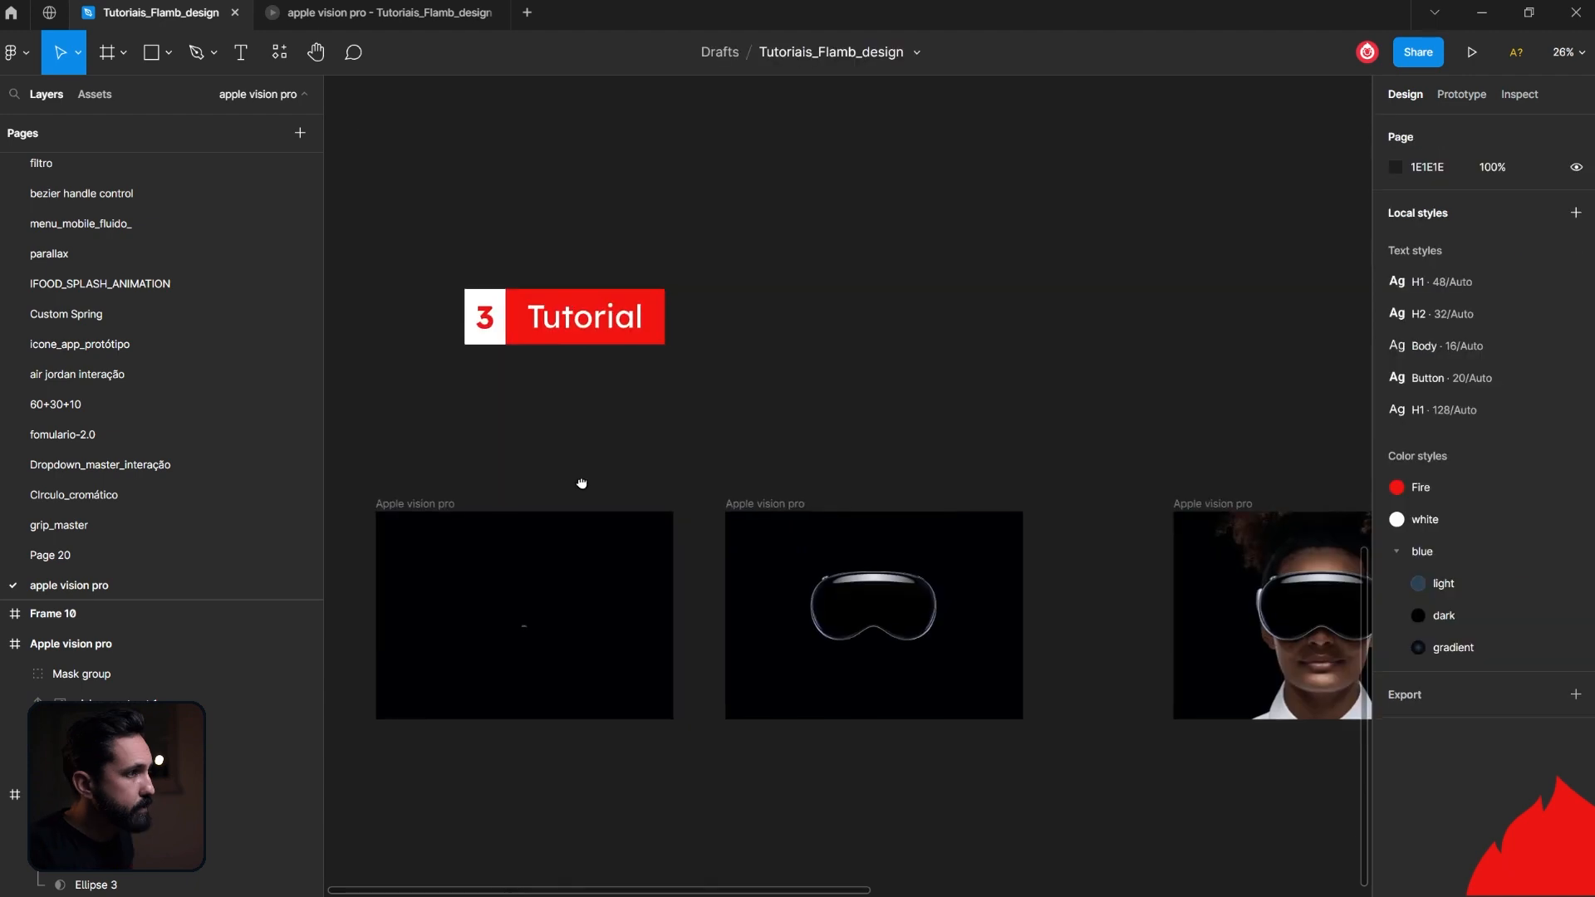
Step: Connect the leftmost Apple vision pro frame to the adjacent headset-only frame with a prototype interaction
left_click_drag(580, 485, 635, 469)
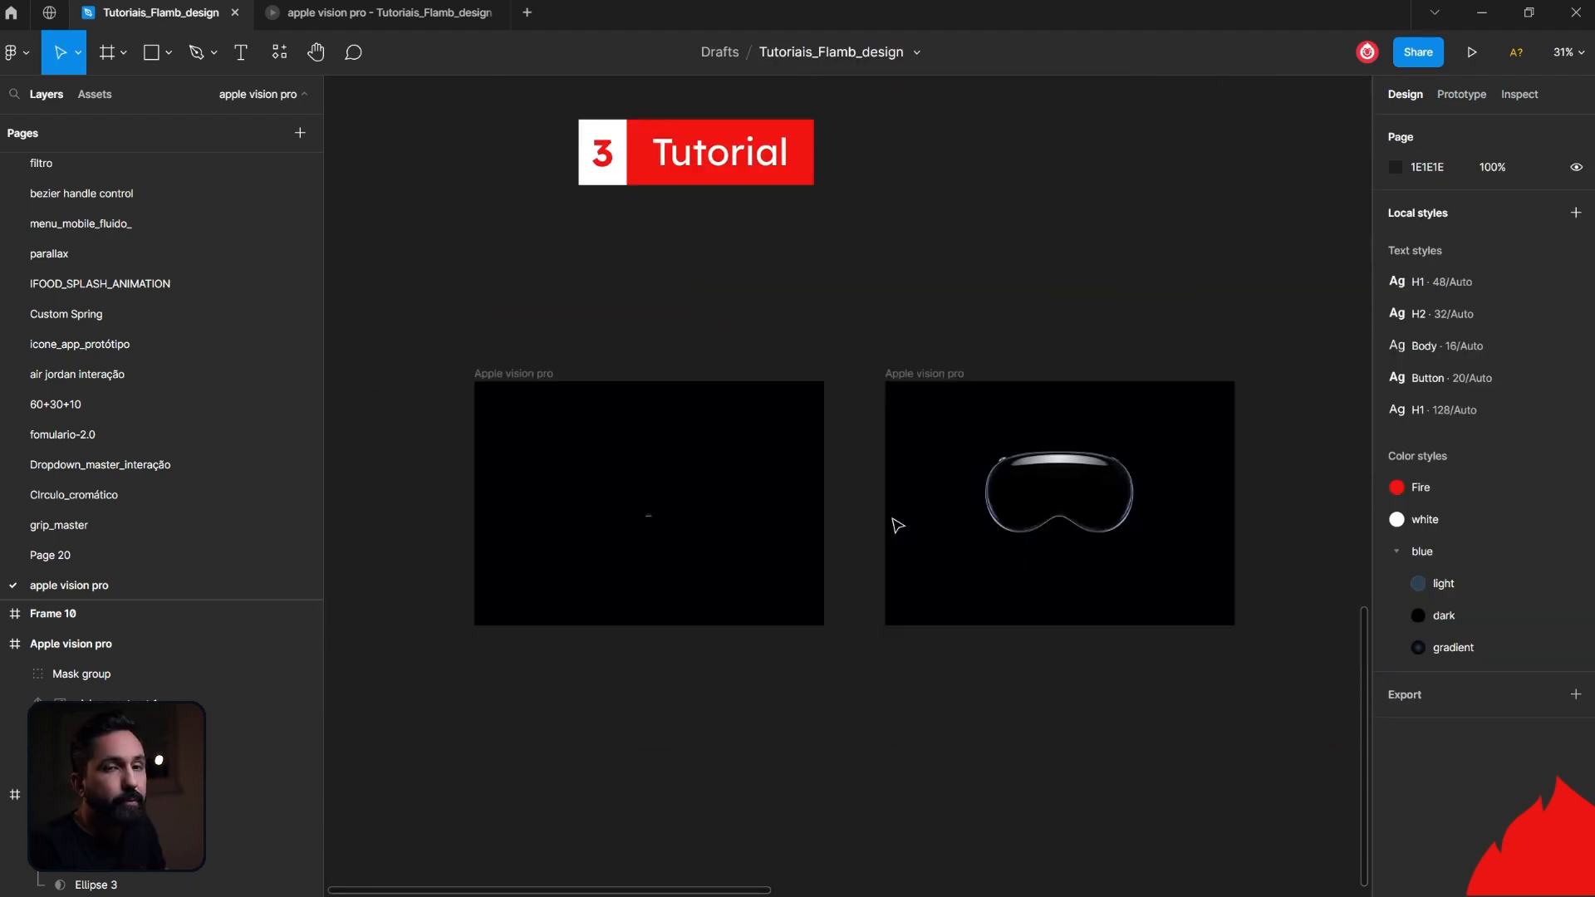
left_click(1461, 97)
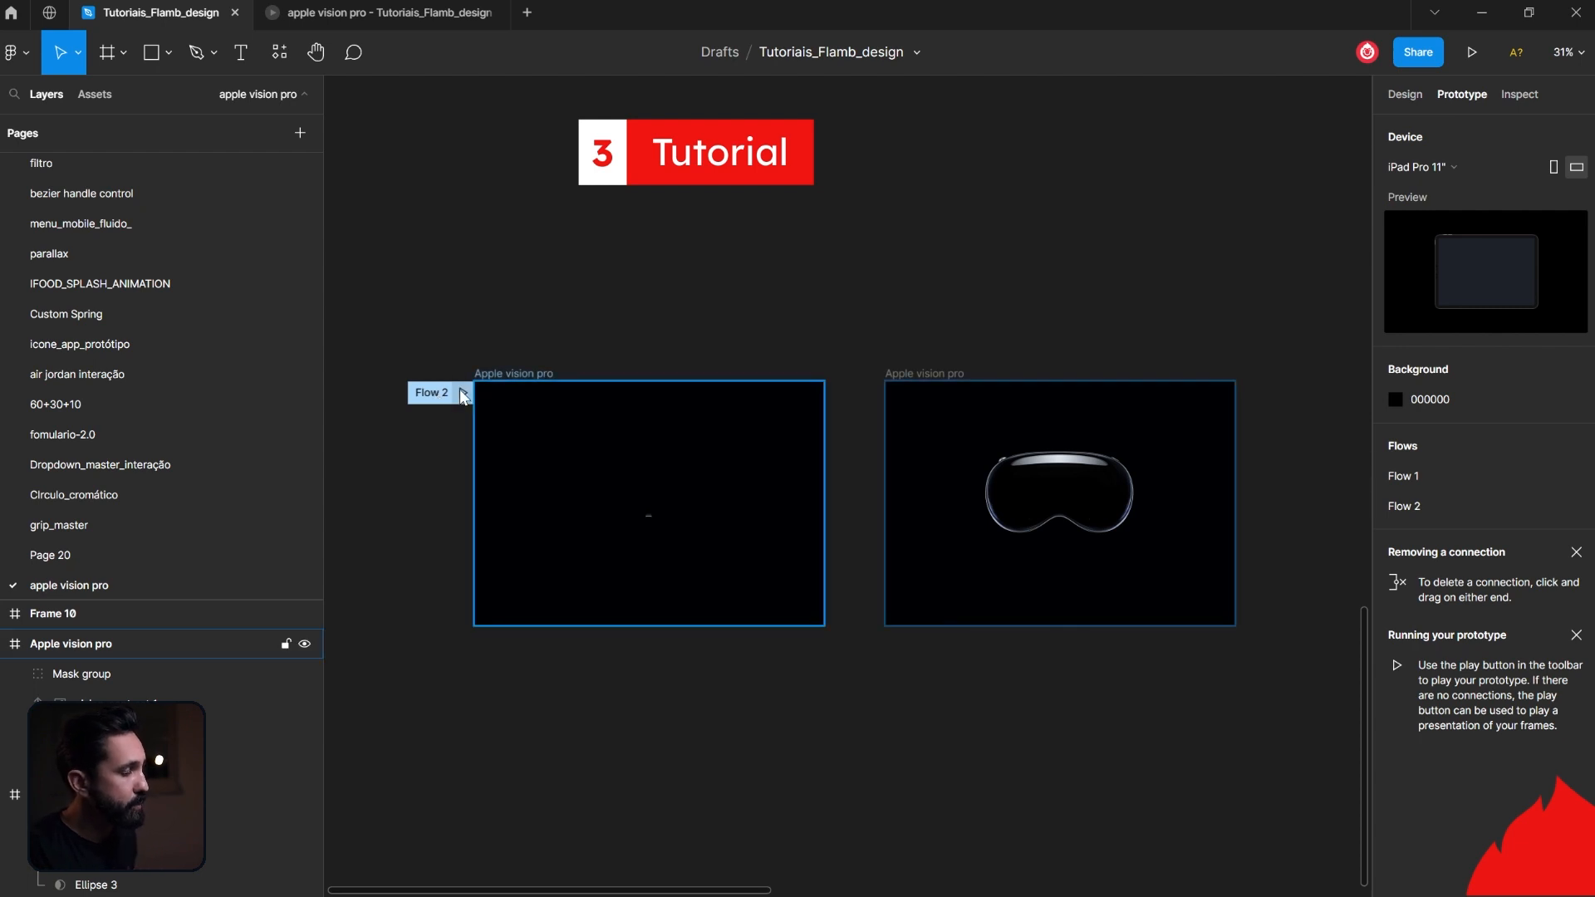
left_click(540, 377)
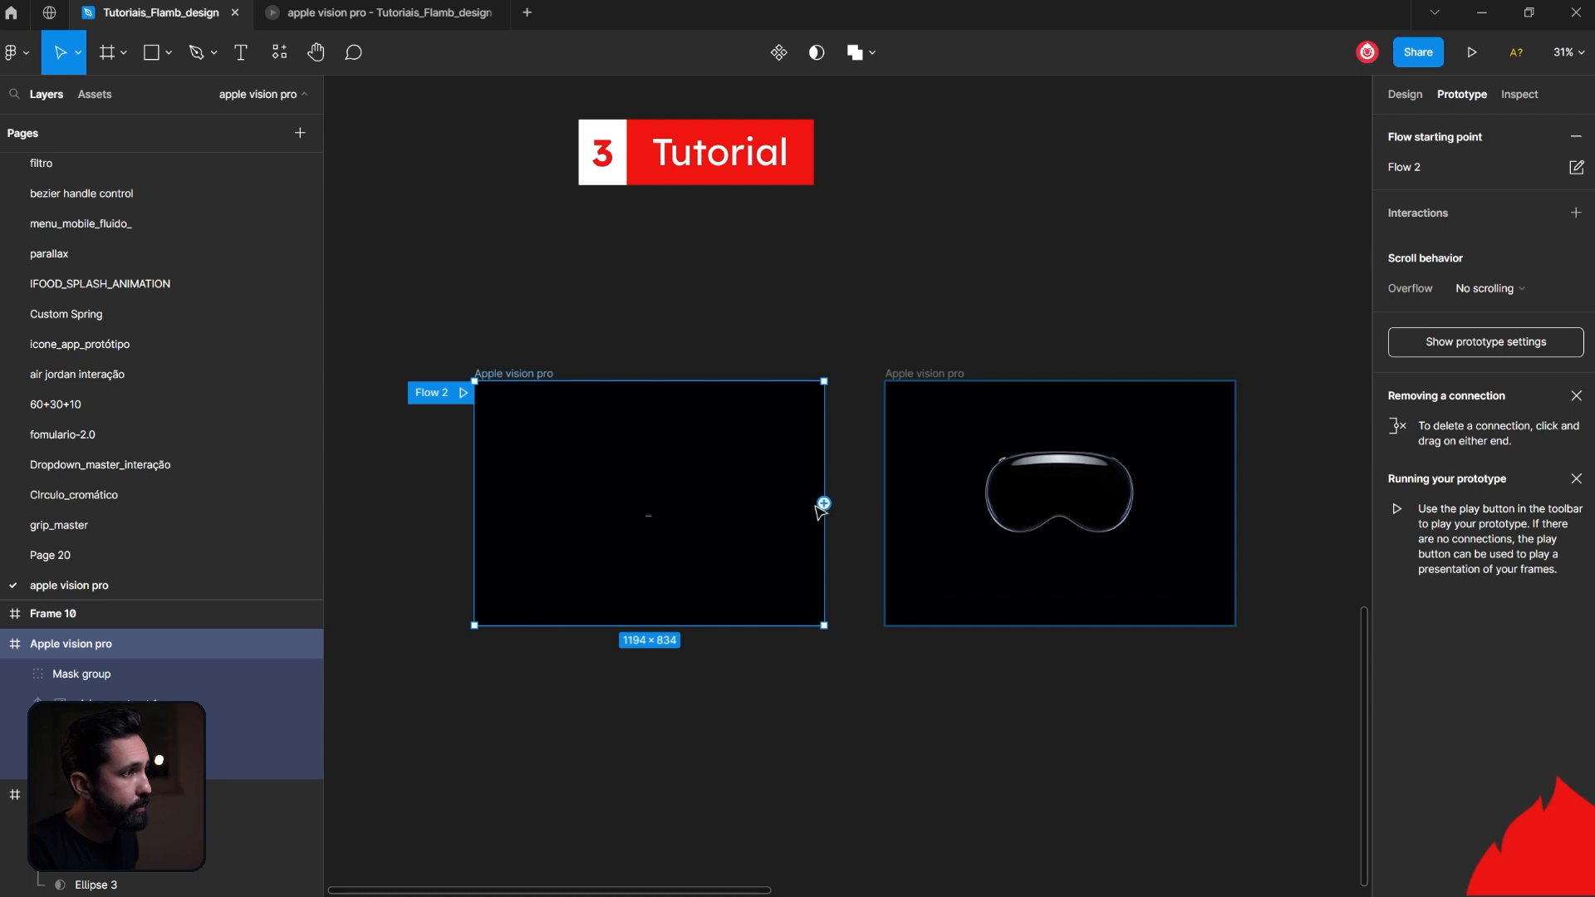
left_click_drag(823, 504, 929, 511)
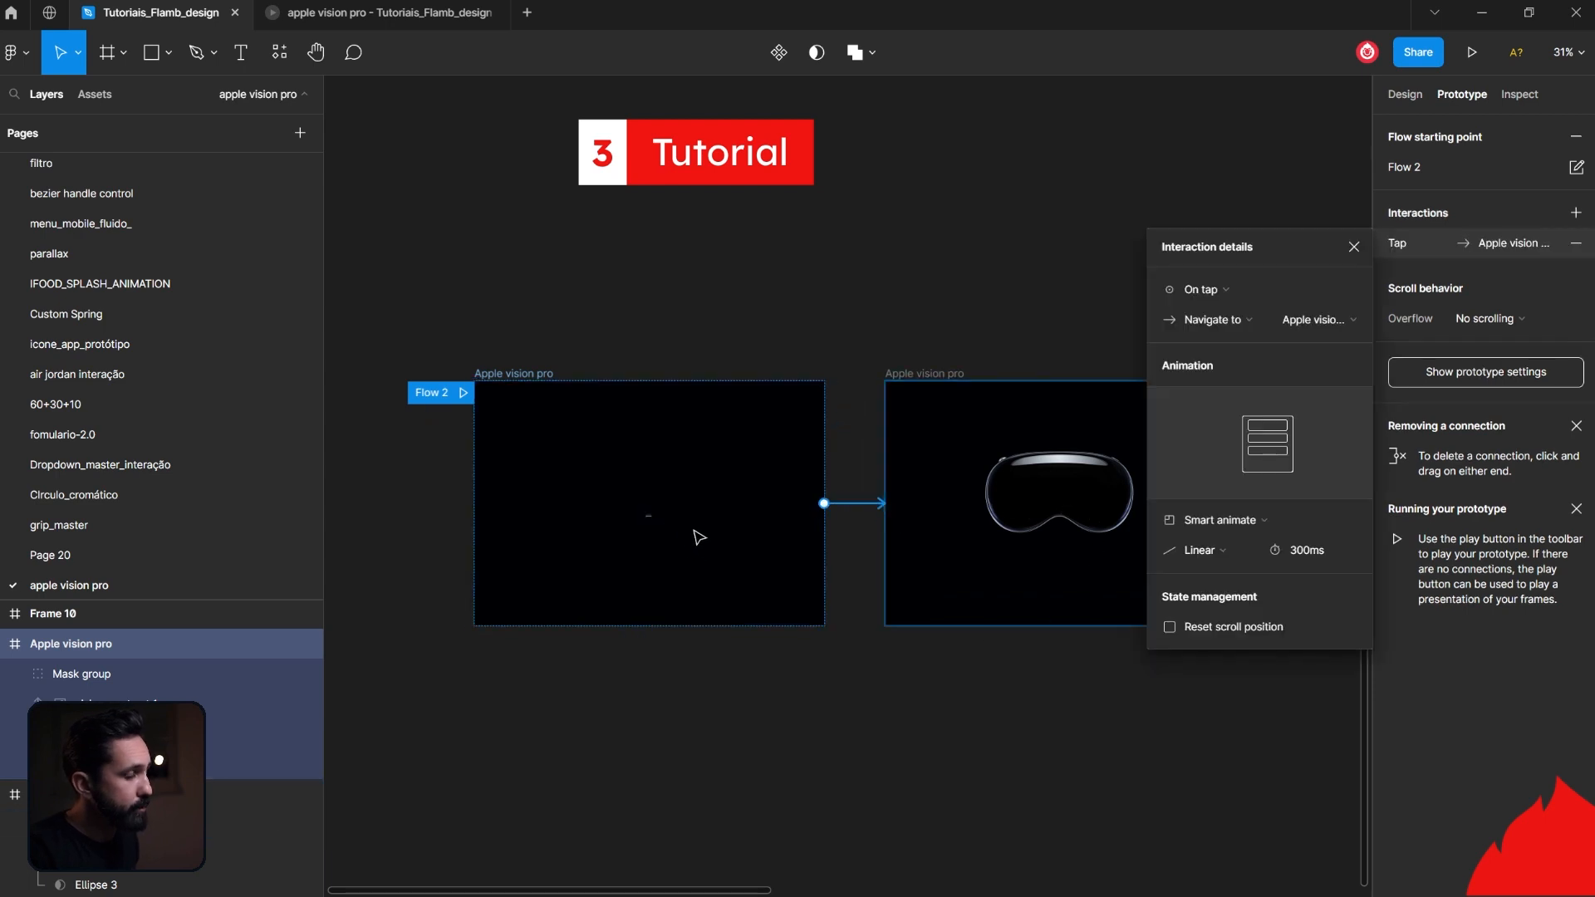
Step: Keep the leftmost frame's interaction on the On tap trigger with Smart animate and Linear easing, and set its duration to 3000 ms
left_click(1240, 291)
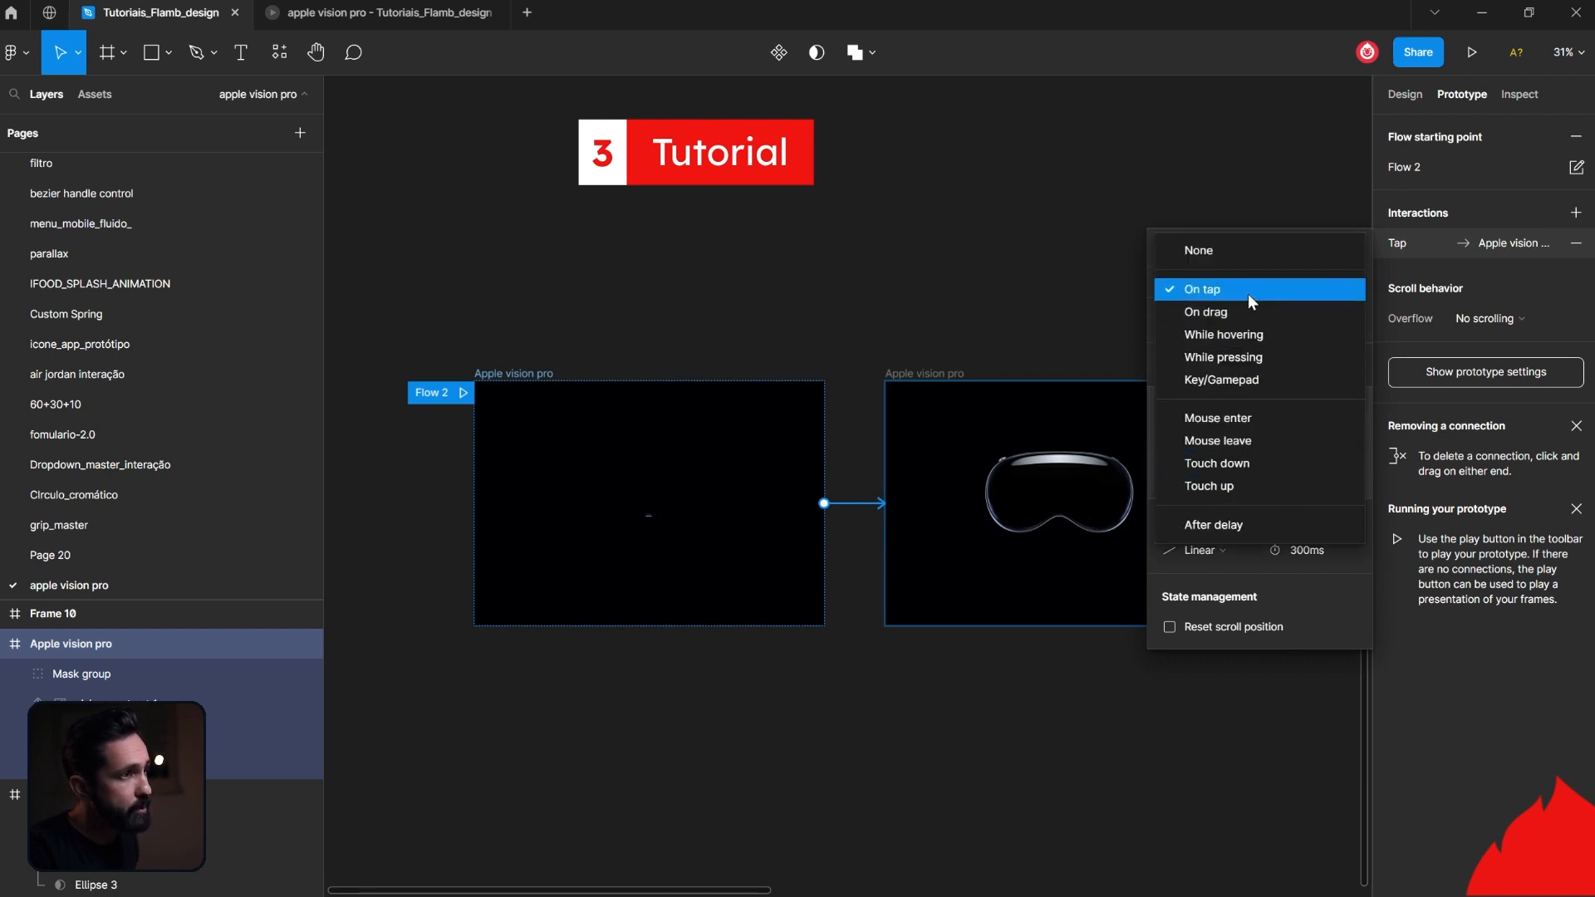
left_click(1248, 291)
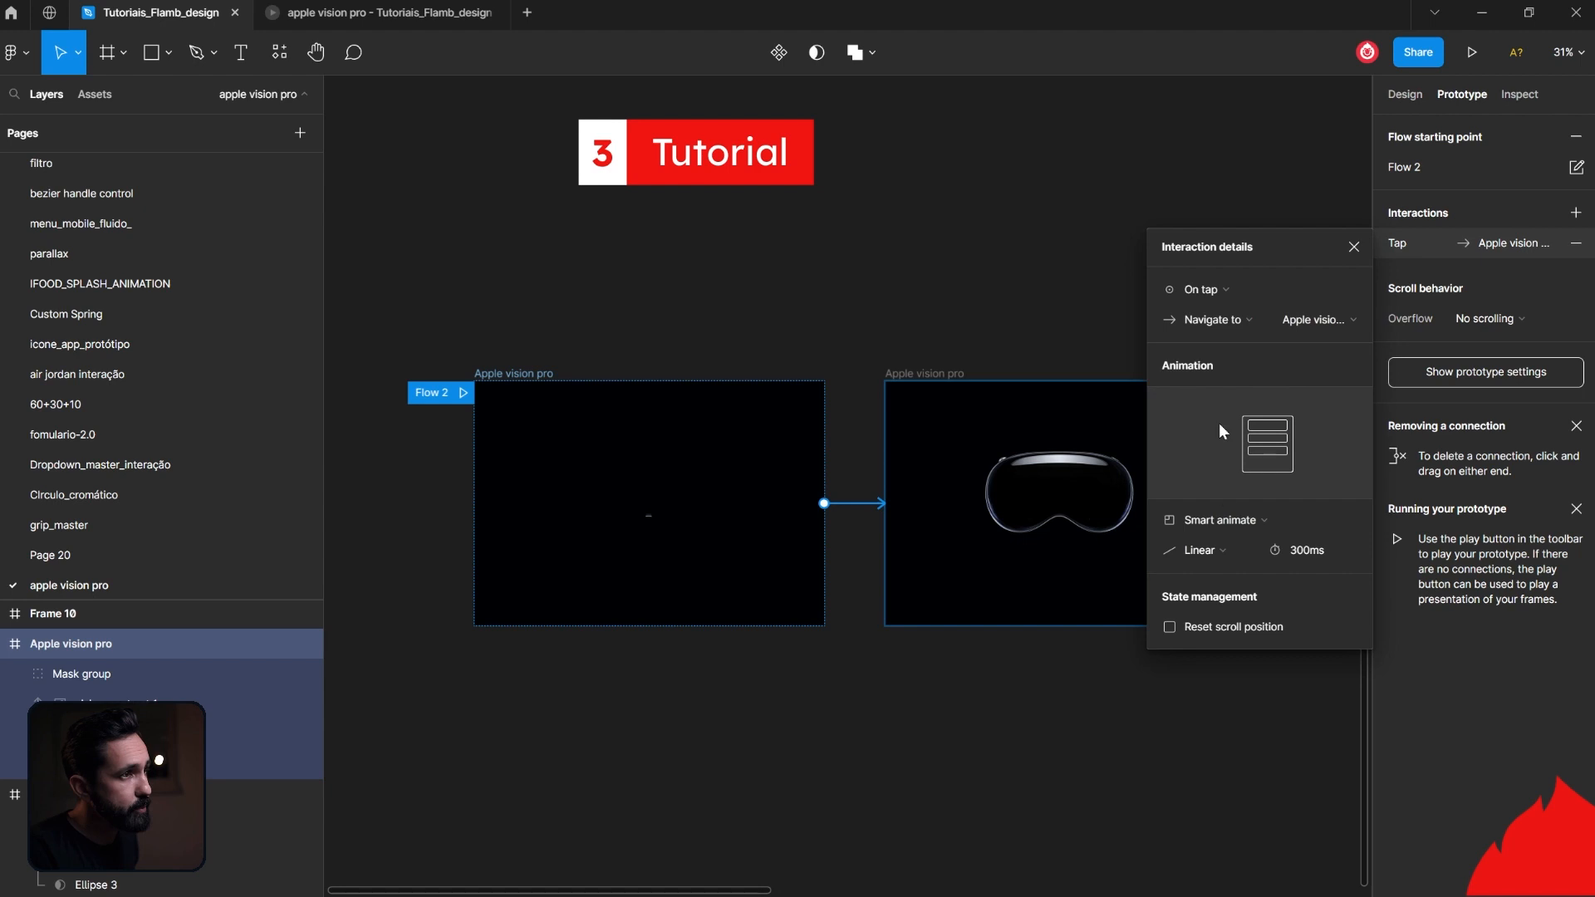
left_click(1196, 555)
left_click(1197, 555)
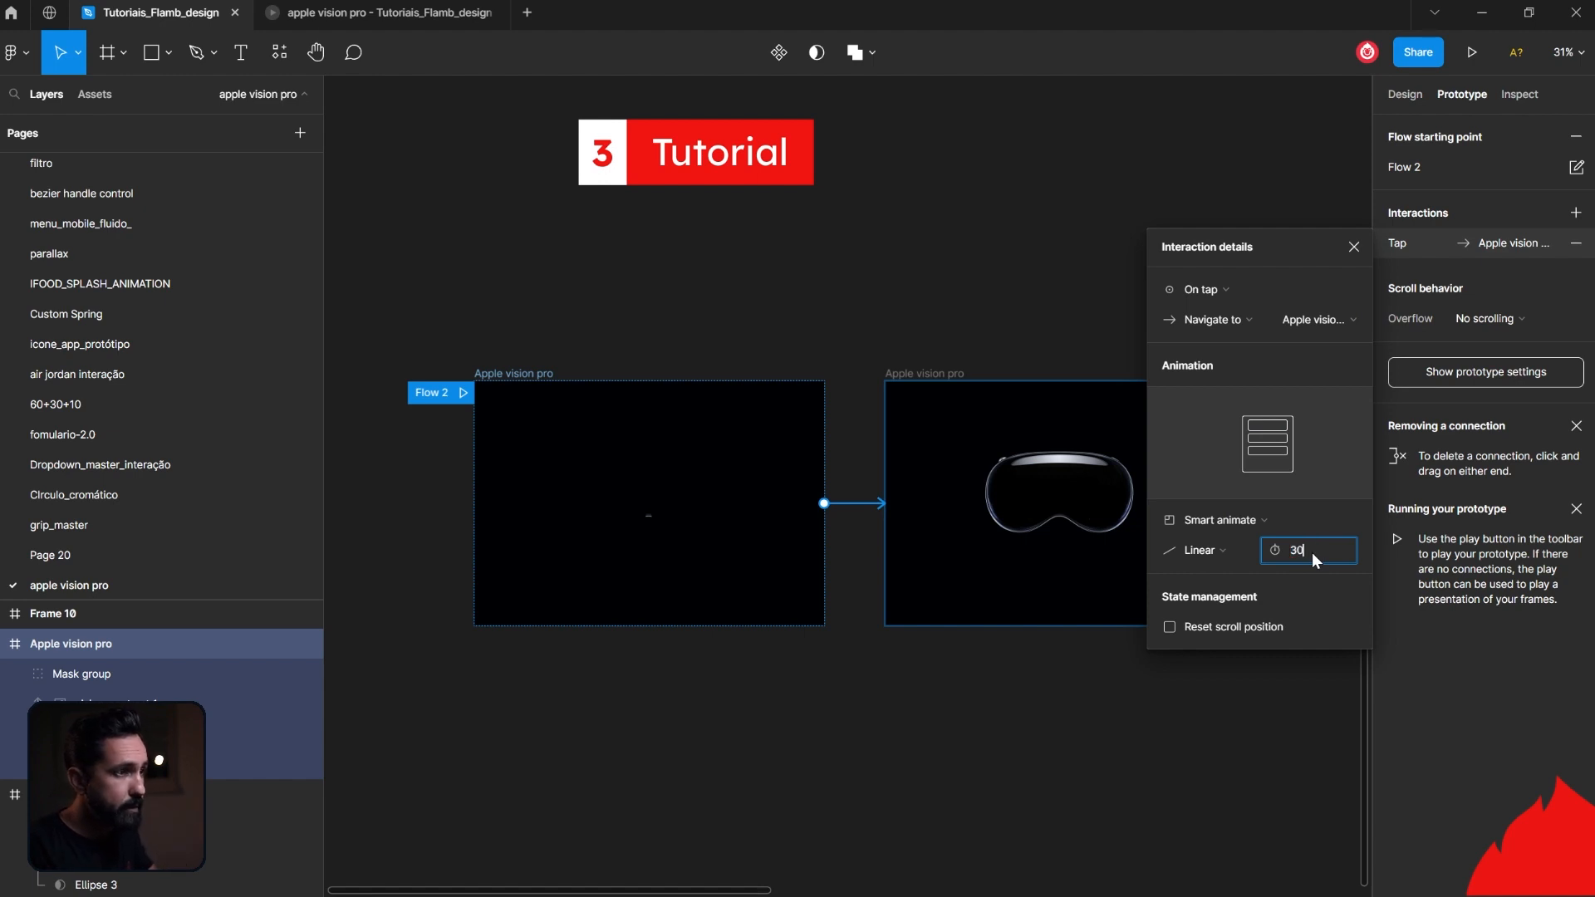
type("00")
key("Return")
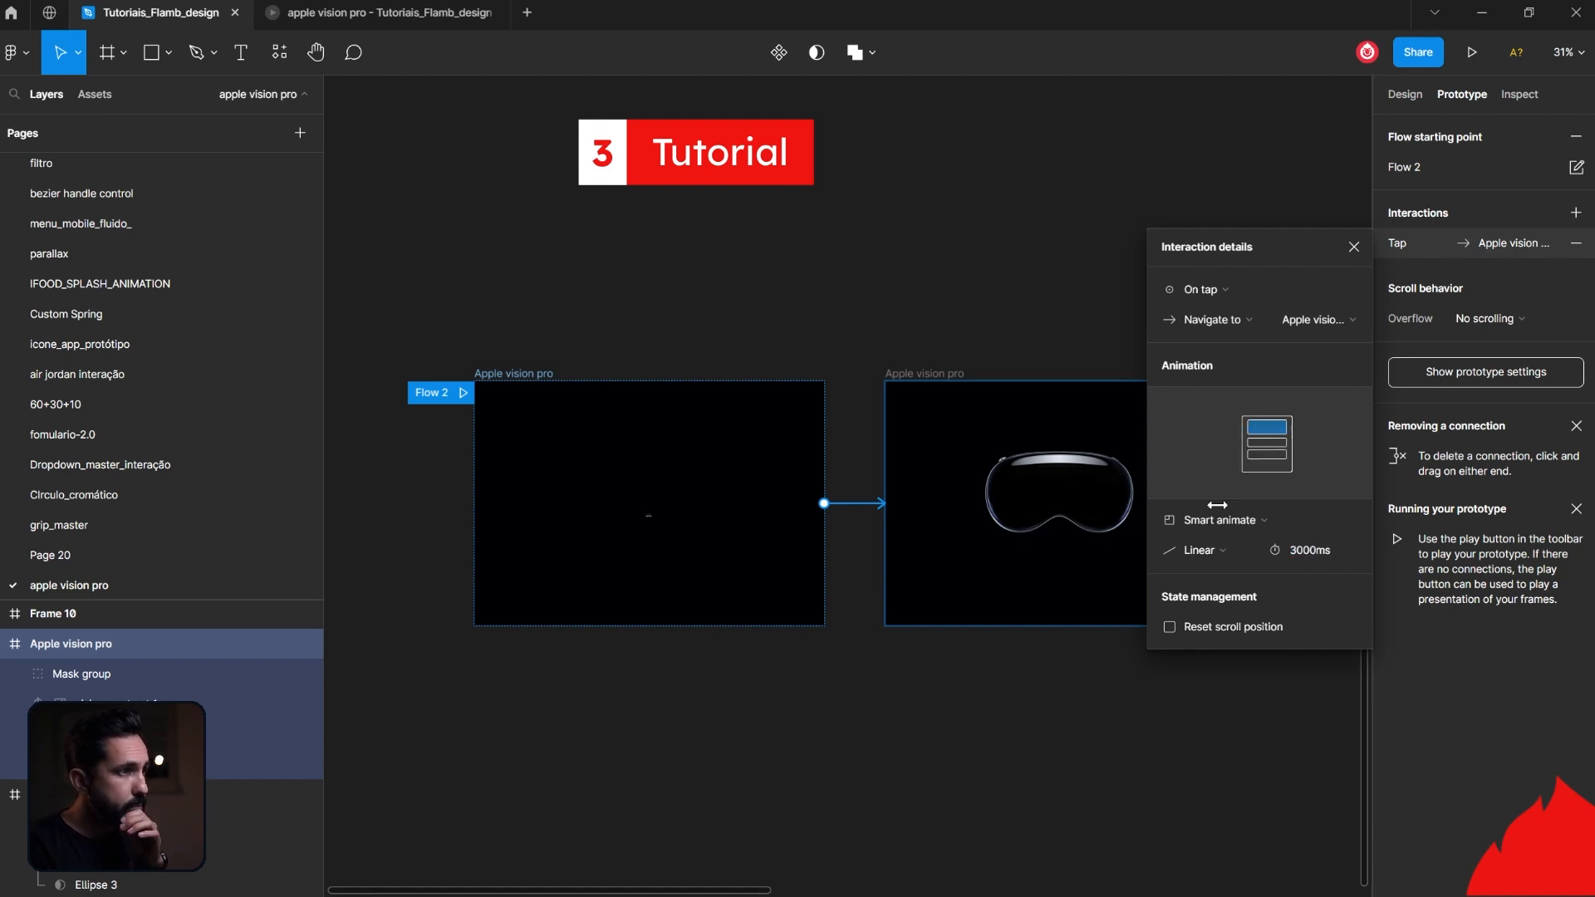
left_click(1200, 525)
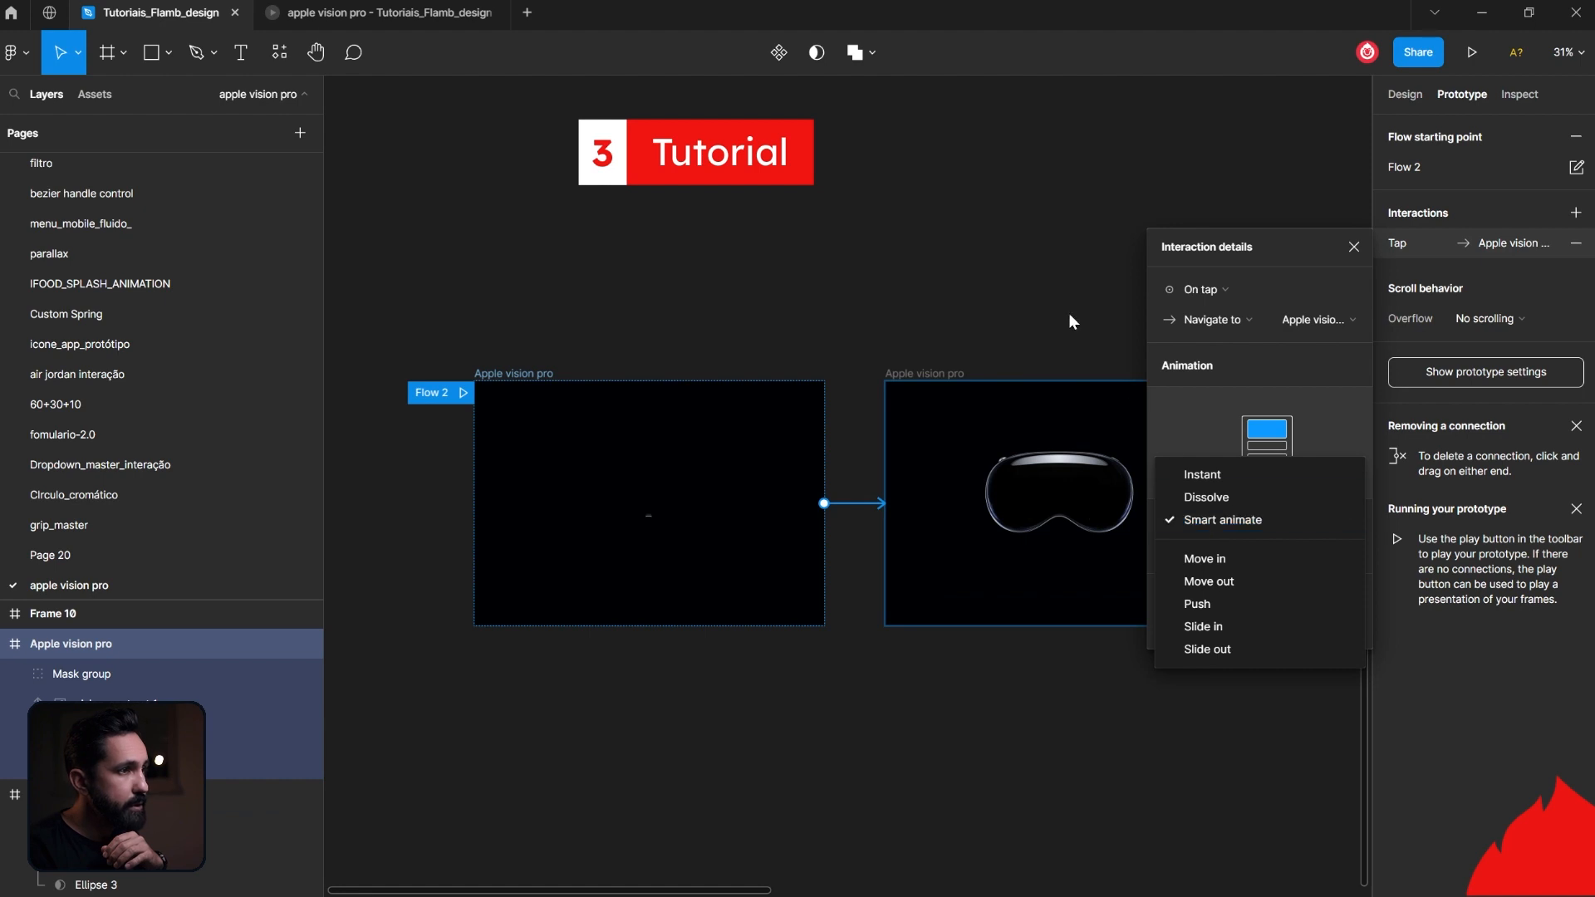
left_click(890, 343)
Step: Preview Flow 2, restart it to replay the headset reveal, and return to the design file
left_click(465, 394)
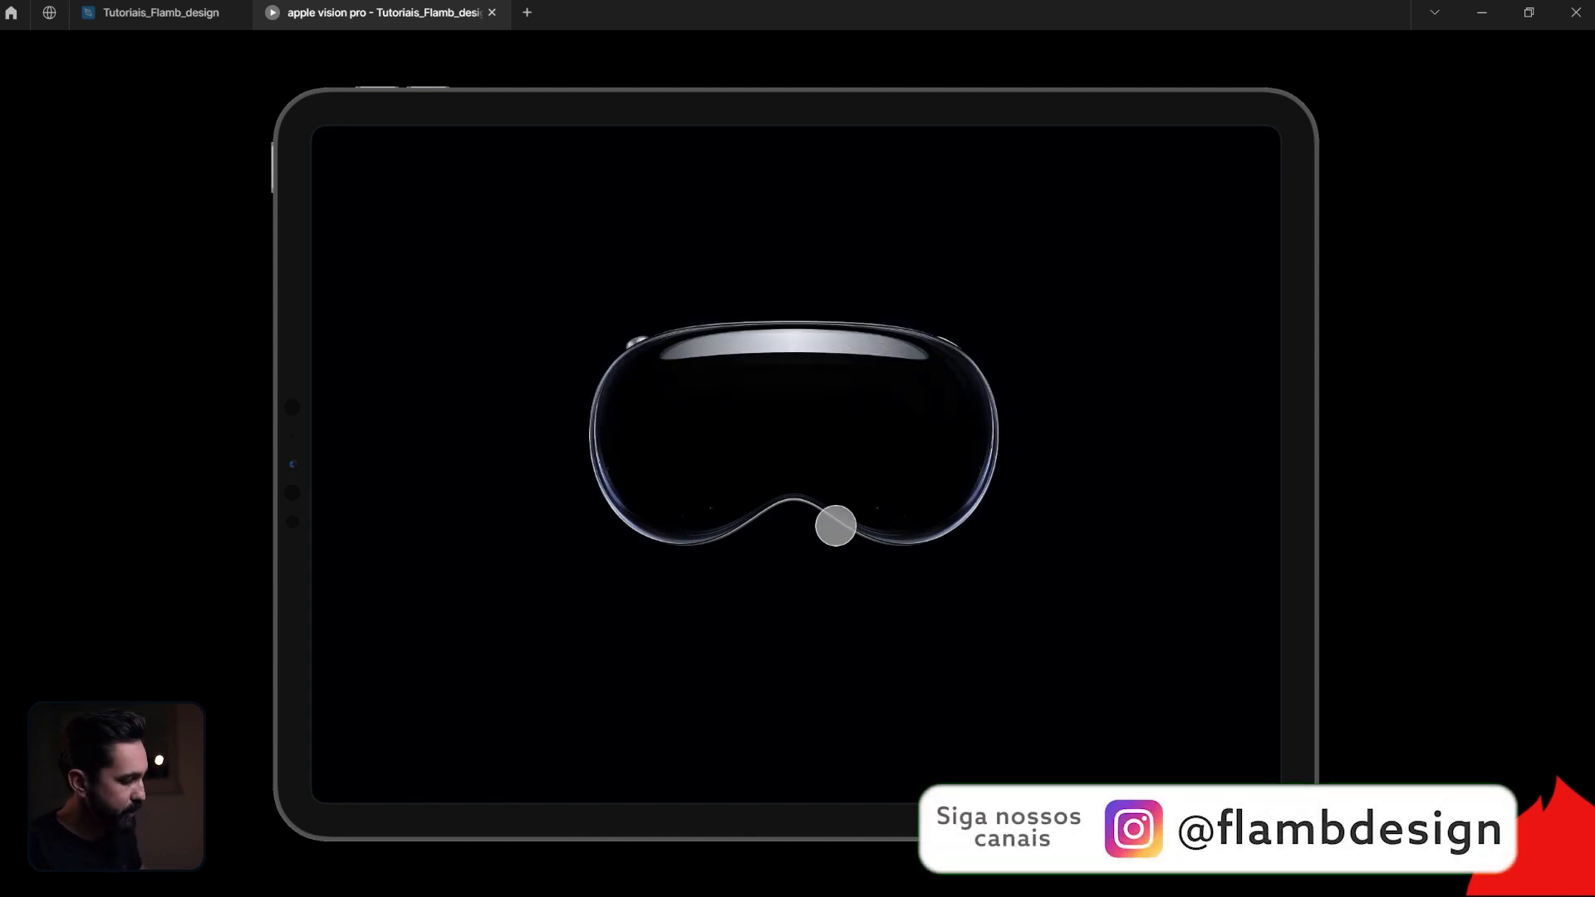
key("r")
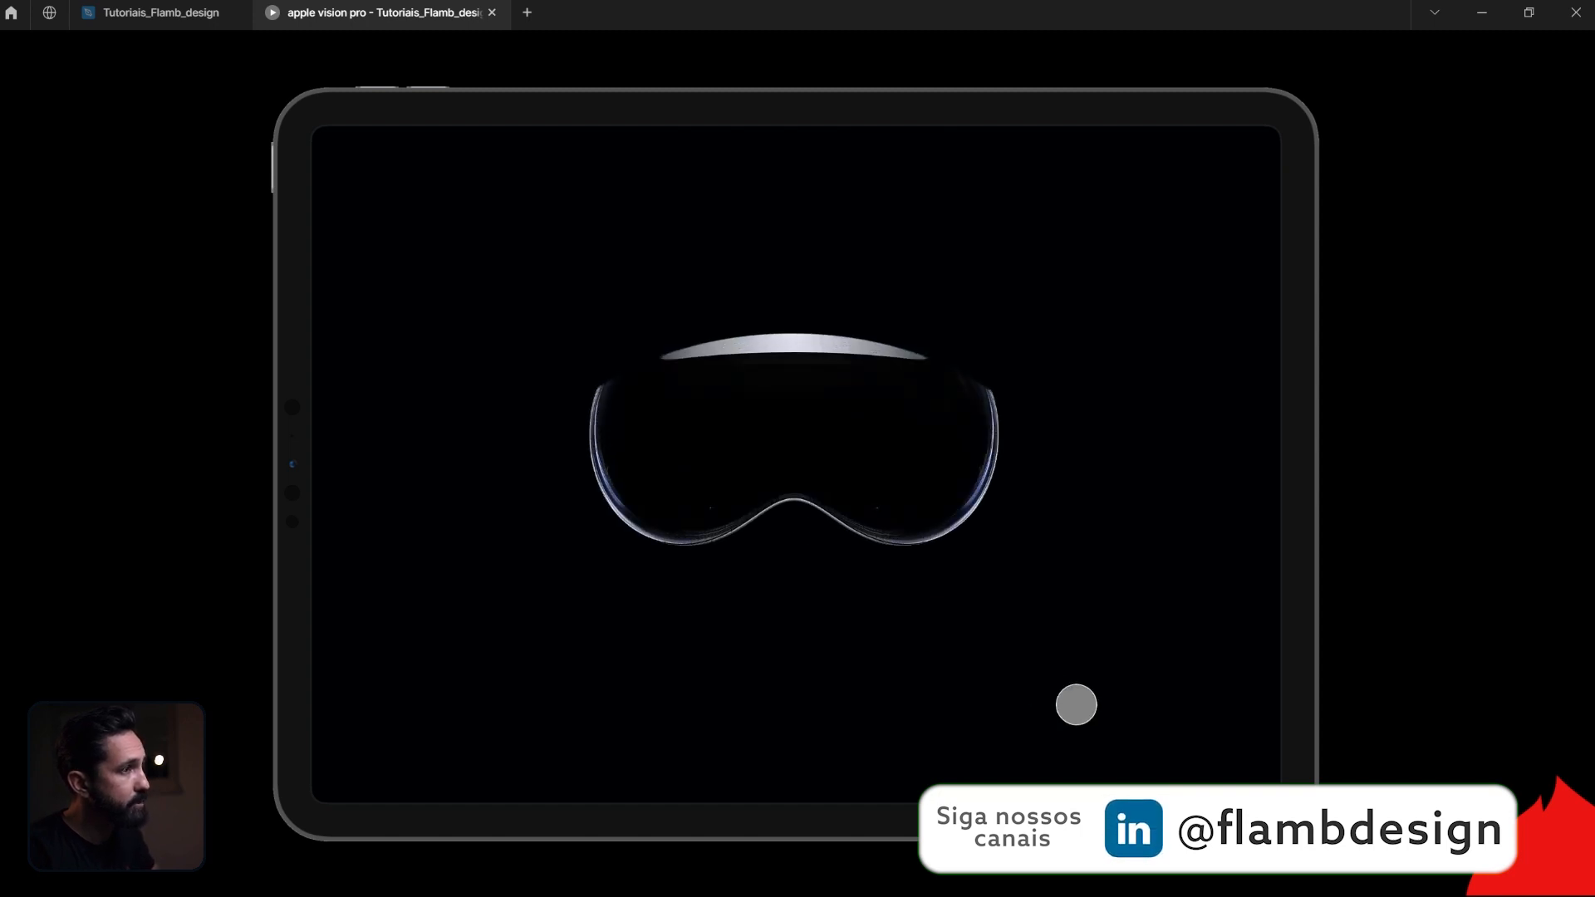
left_click(203, 21)
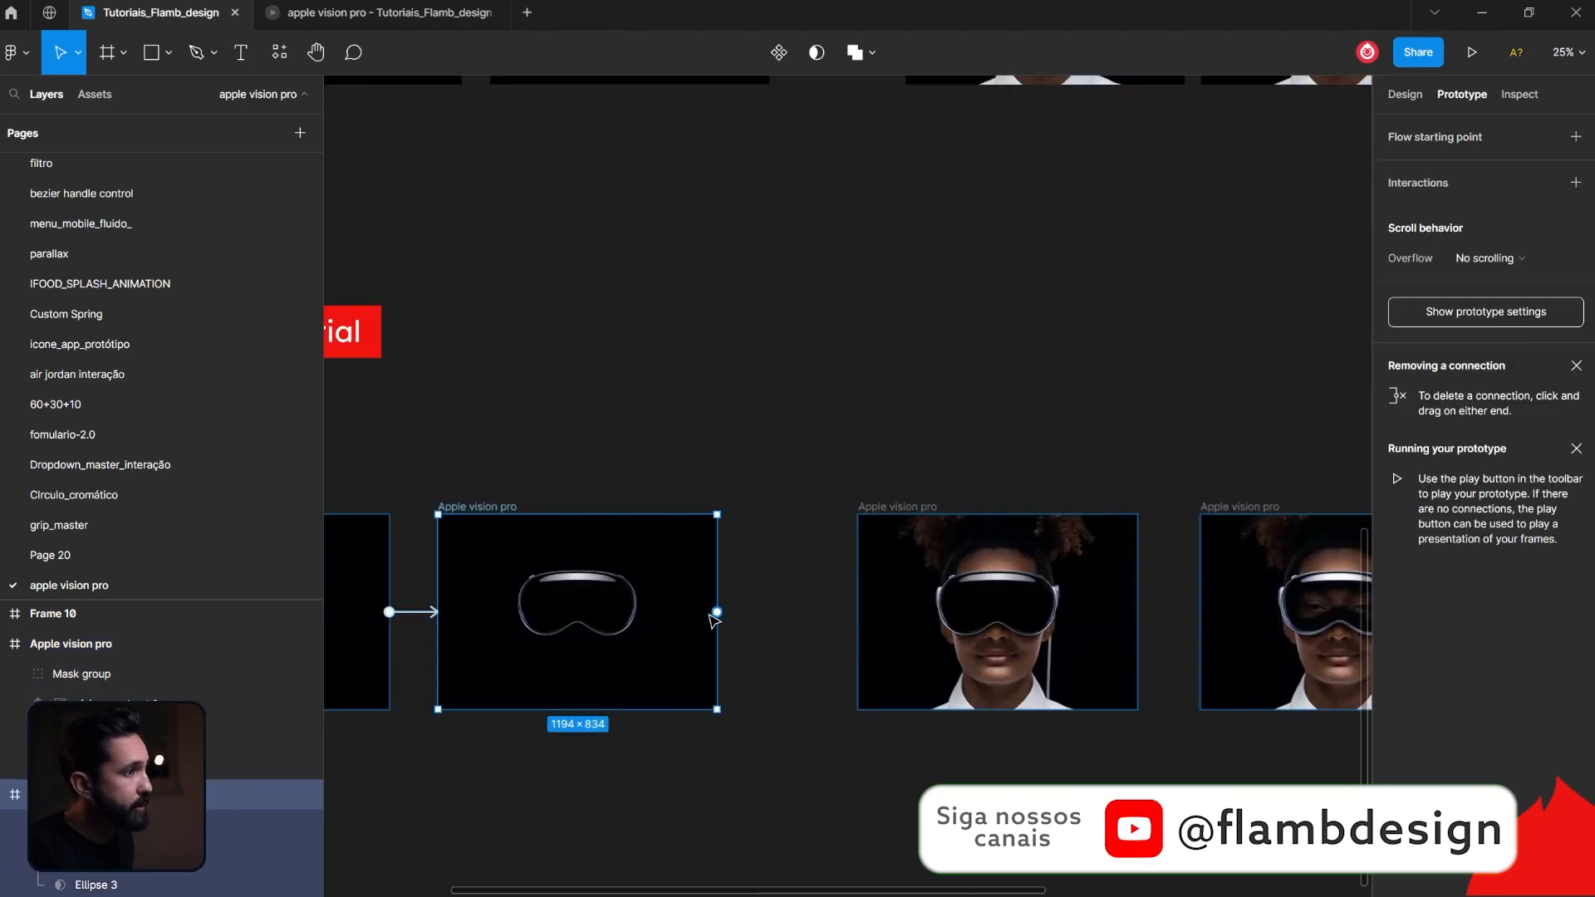
Step: Connect the headset-only frame to the black-visor portrait frame with a 1 ms After delay trigger and 1500 ms Smart animate, and preview it
left_click_drag(717, 612, 881, 622)
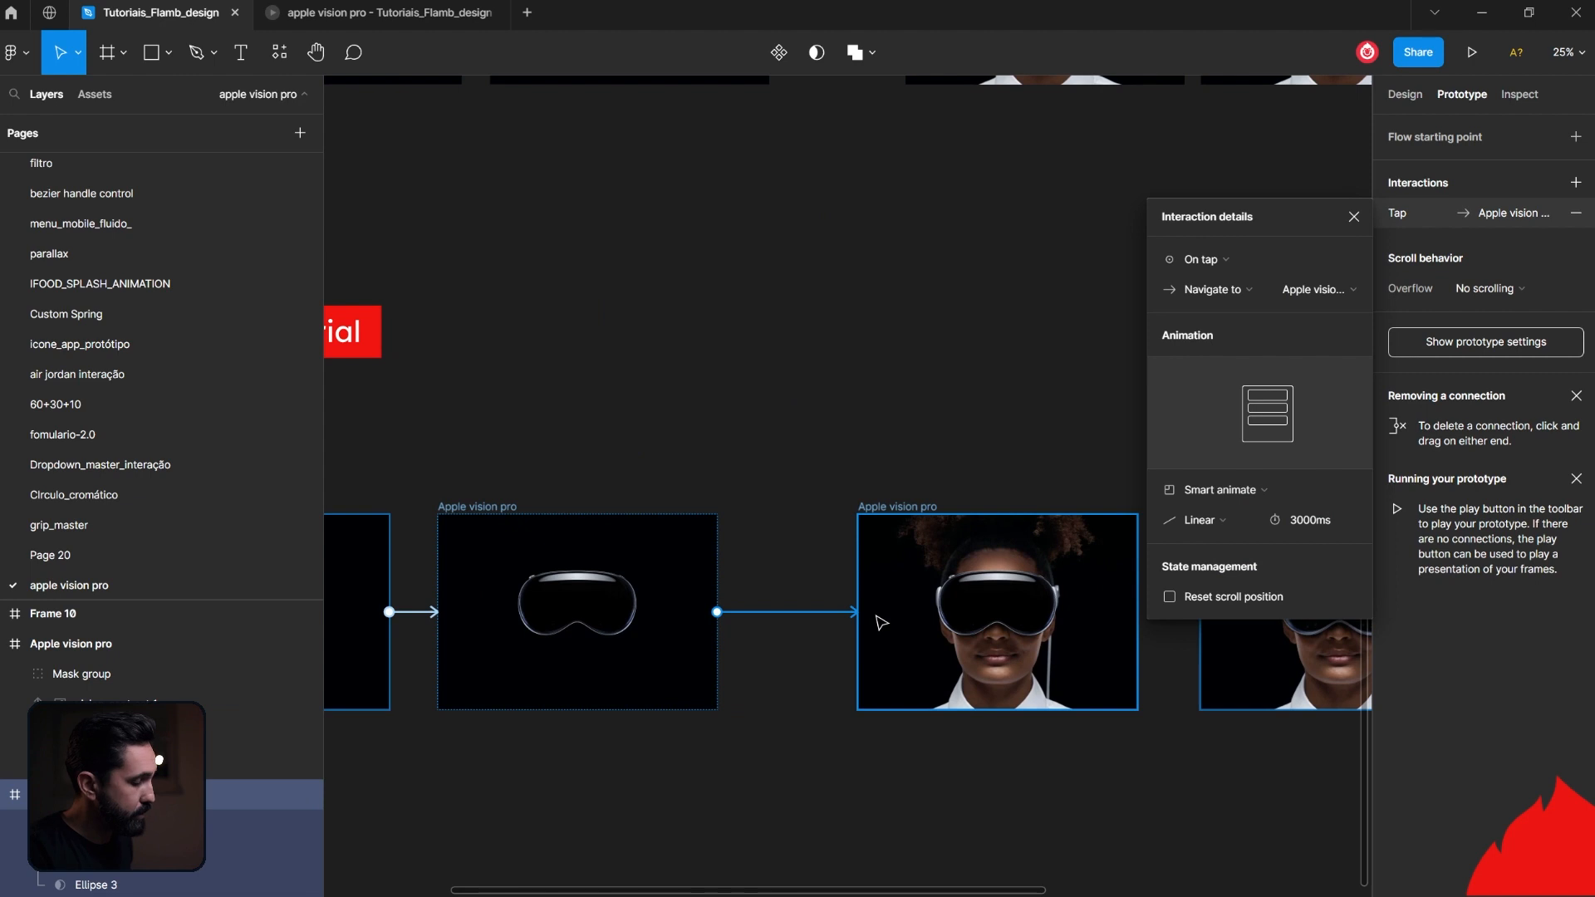
left_click(1178, 263)
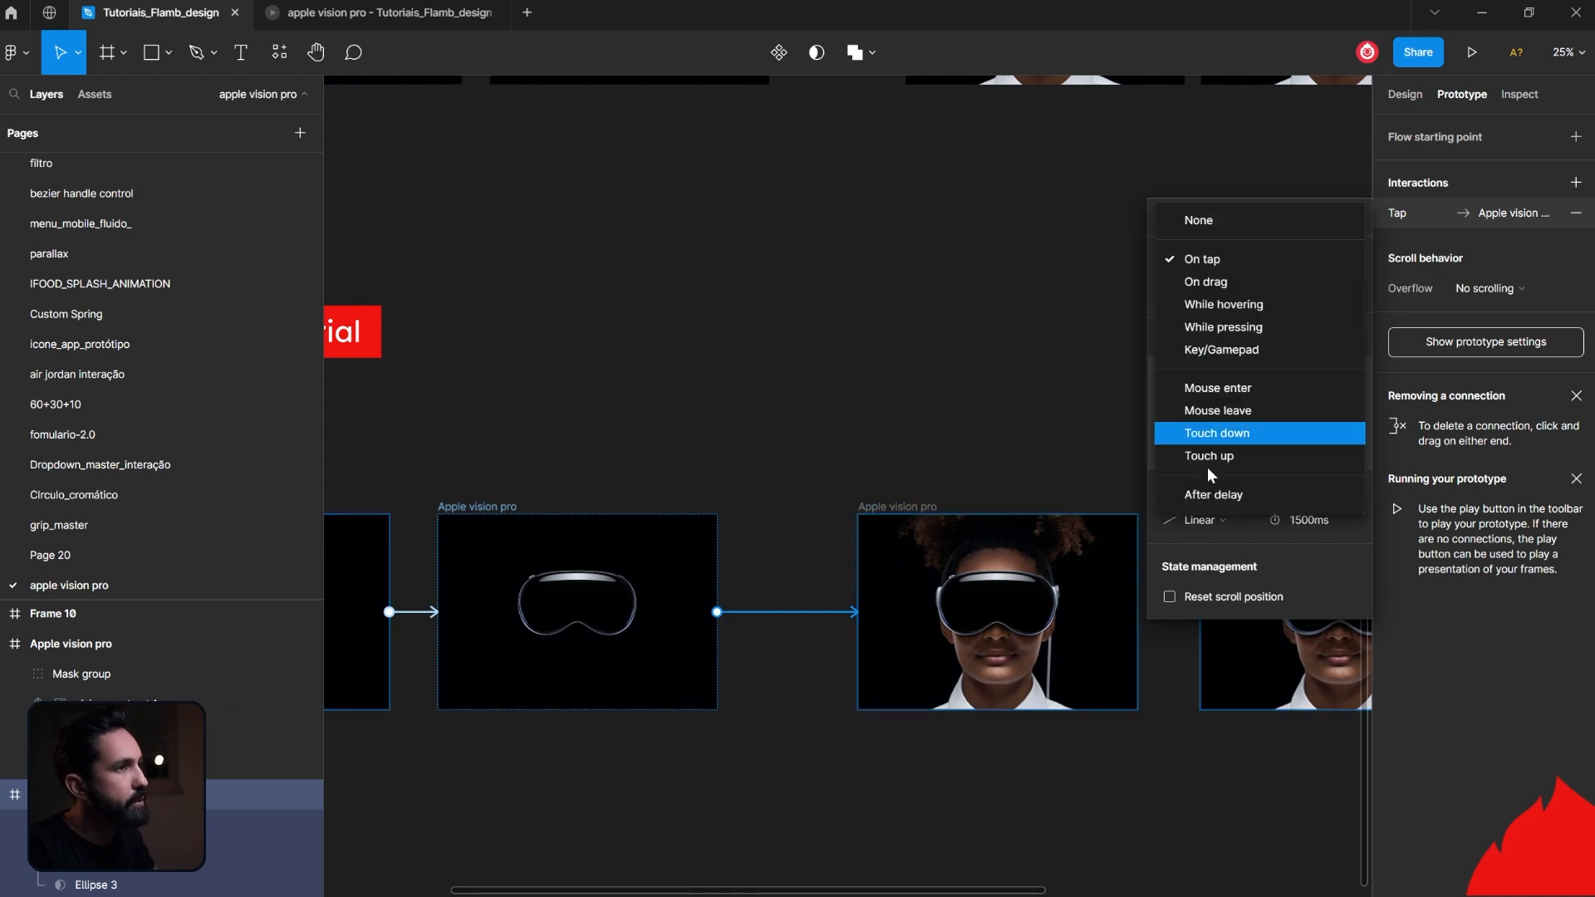
left_click(1220, 497)
left_click(1303, 259)
type("1")
key("Return")
left_click(764, 375)
left_click(461, 13)
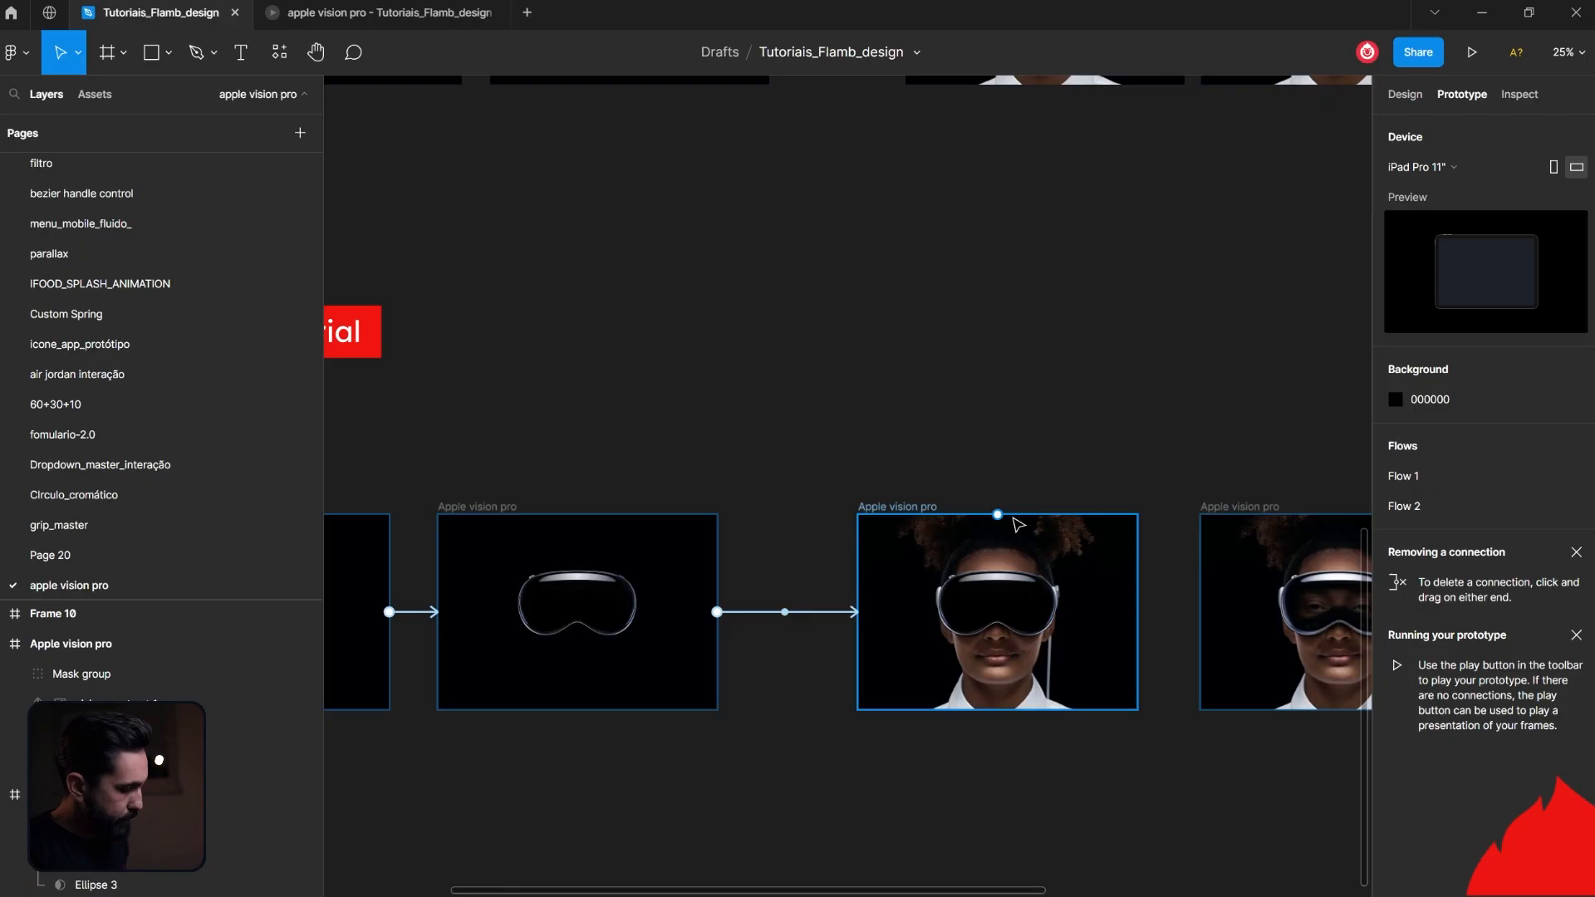
Step: Connect the black-visor portrait frame to the visible-eyes frame with a 1 ms After delay trigger and a 500 ms Linear Smart animate
left_click_drag(947, 487, 701, 484)
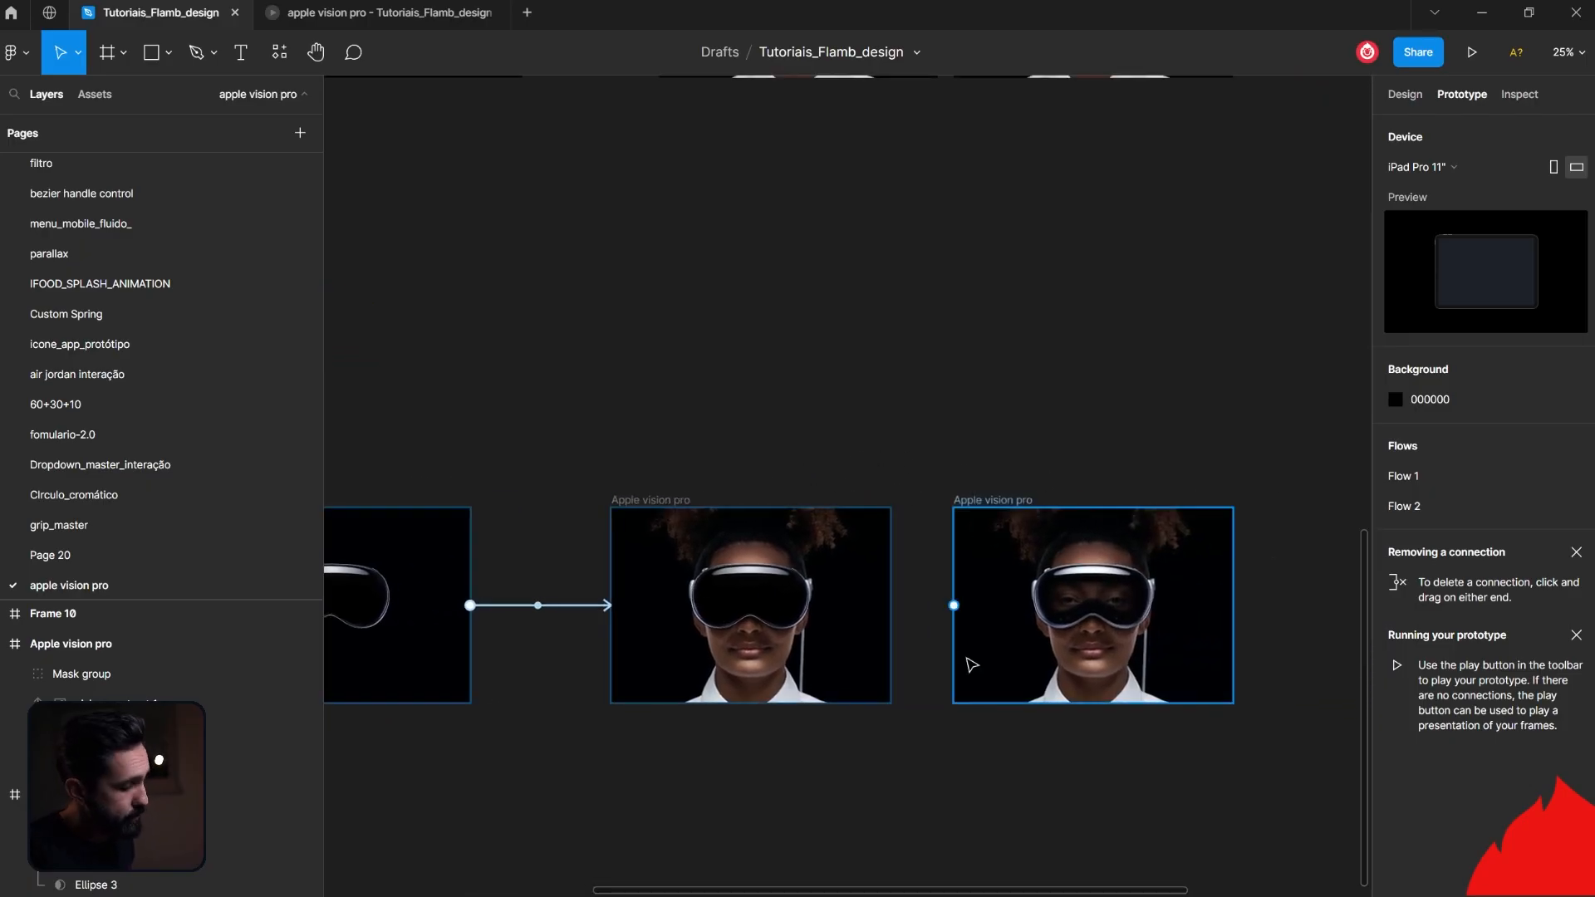
scroll(966, 667, "up", 3)
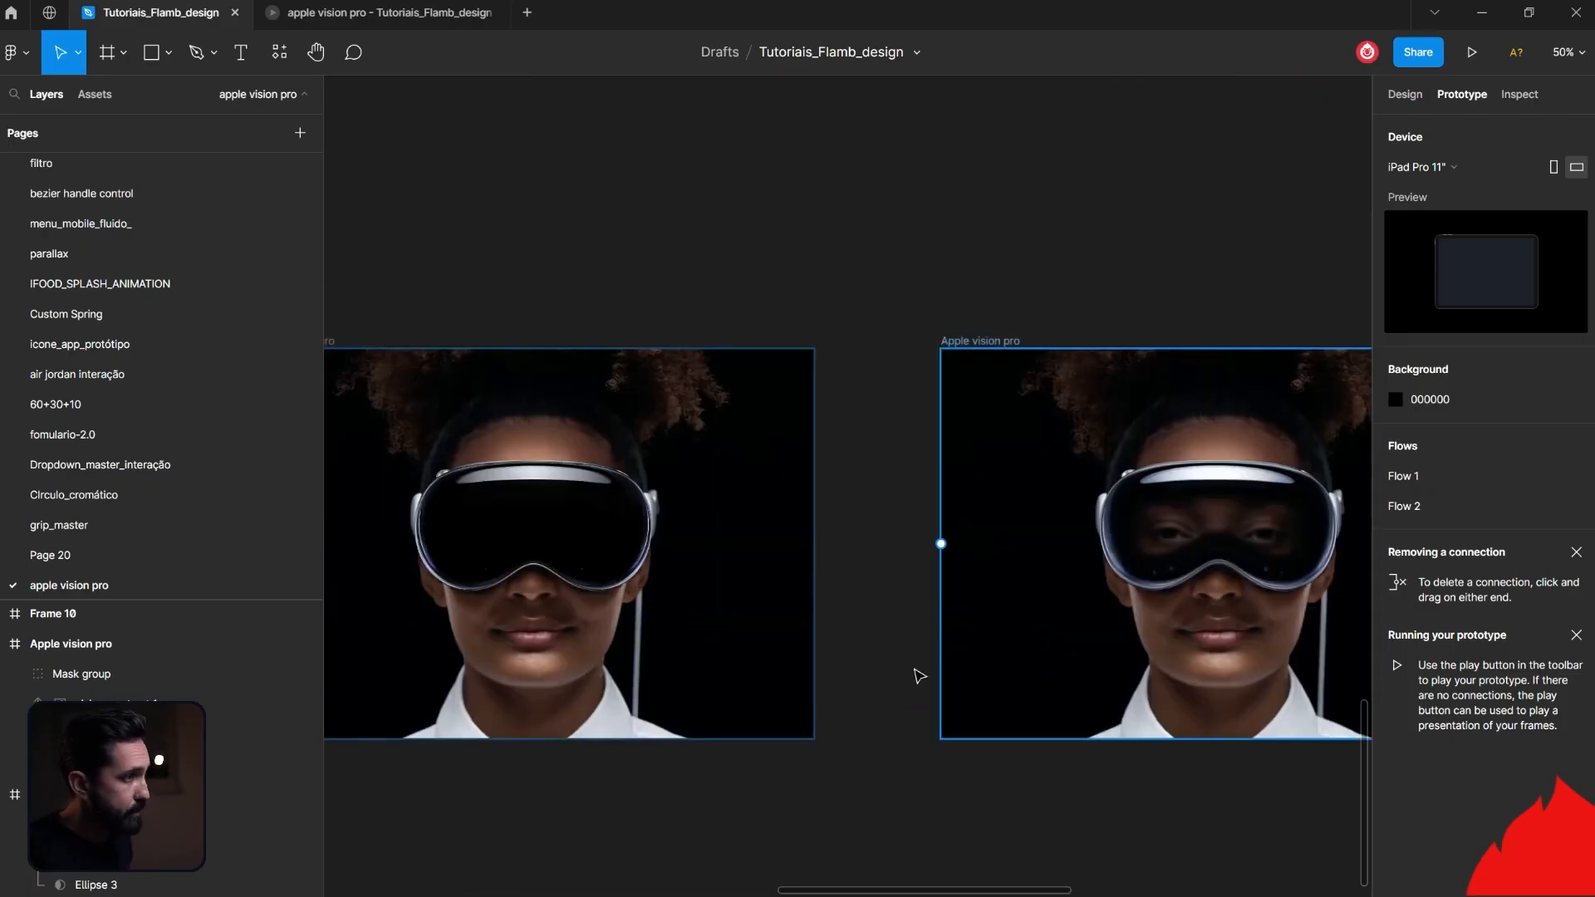
left_click(347, 349)
left_click_drag(814, 544, 1034, 574)
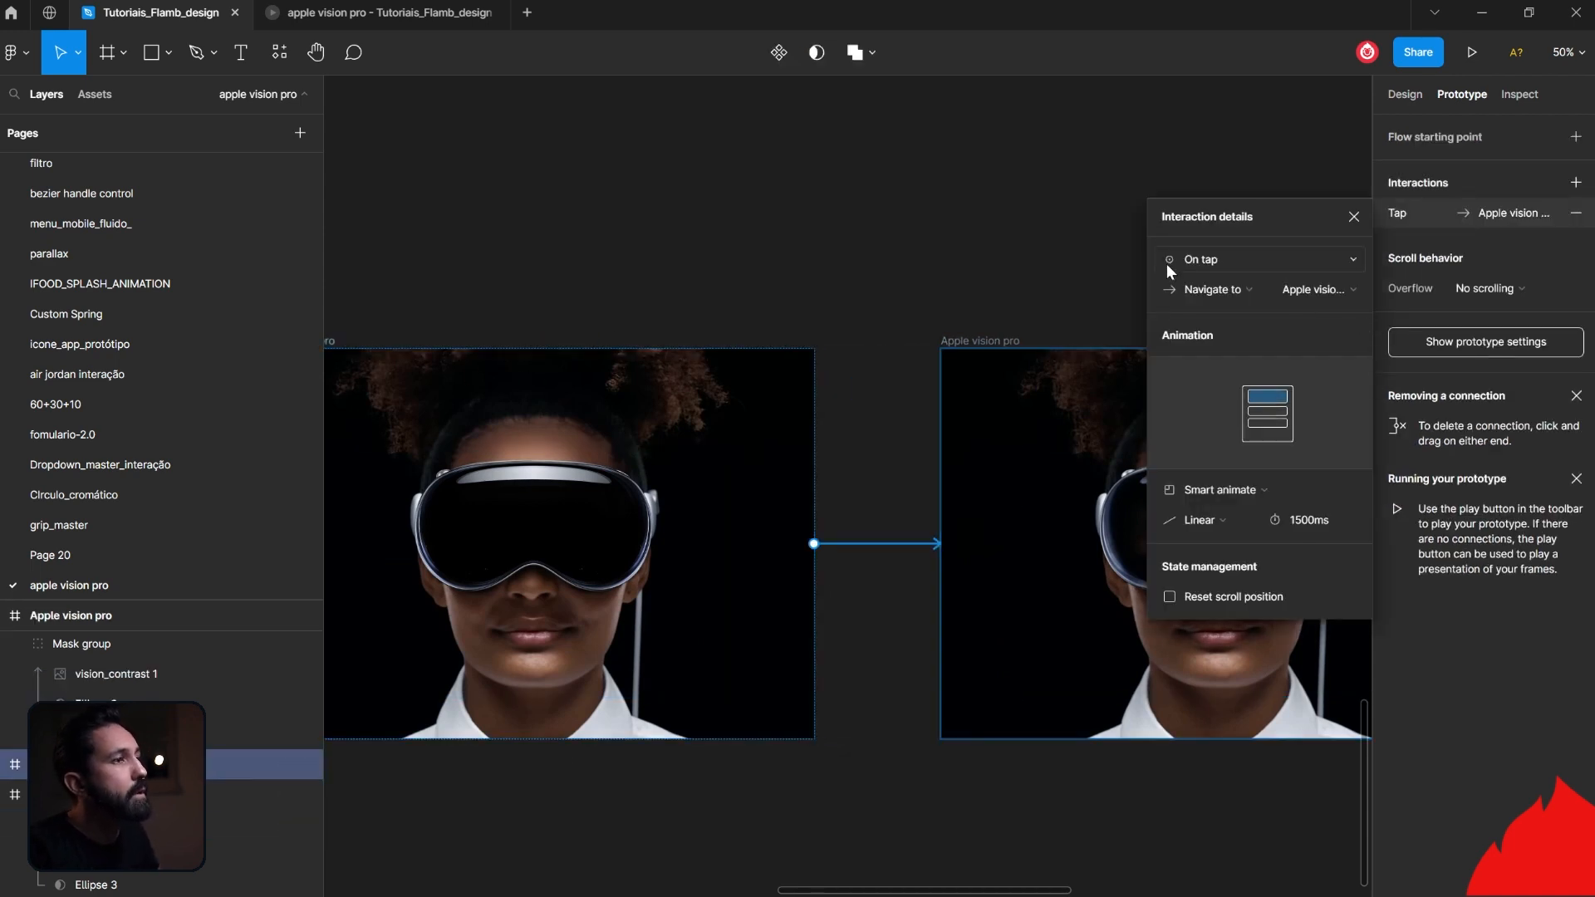
left_click(1166, 262)
left_click(1250, 498)
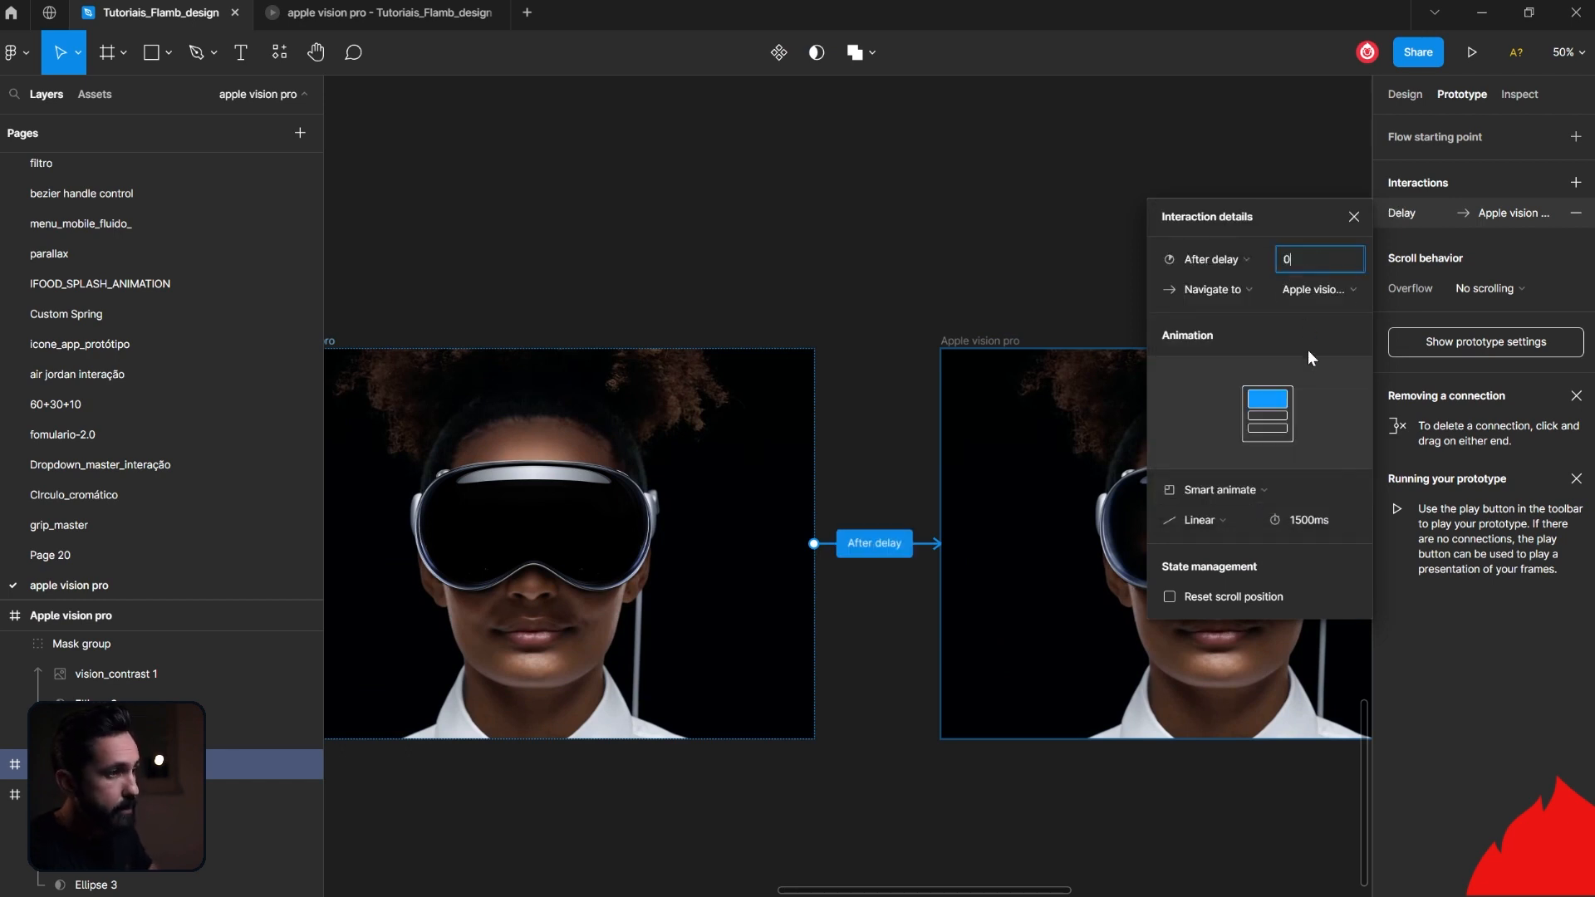
key("Return")
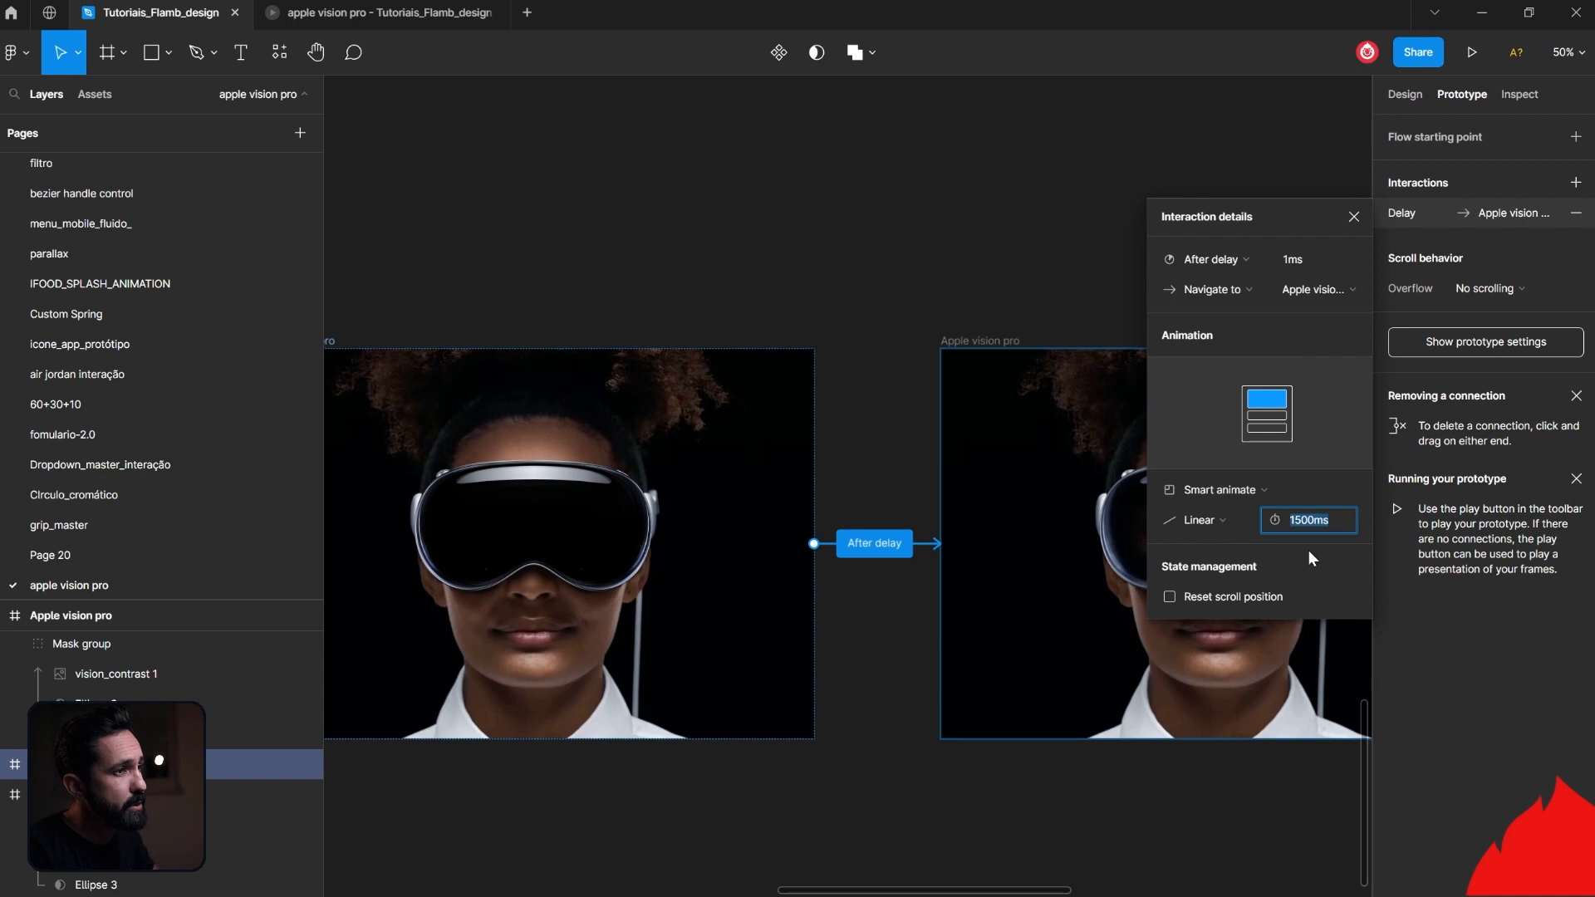
type("500")
key("Return")
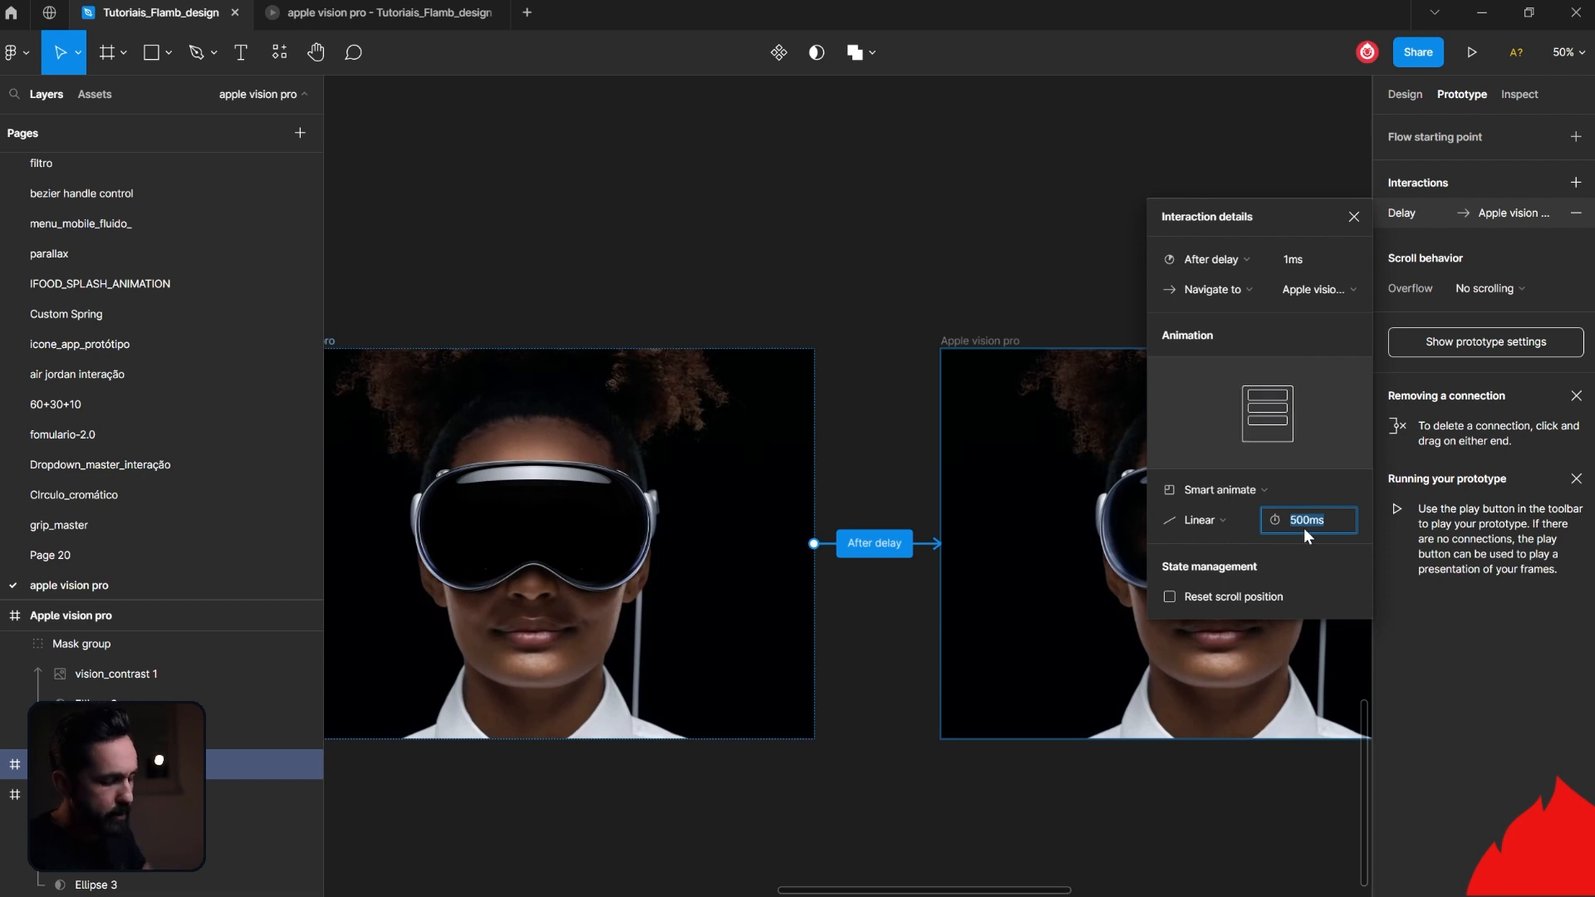
key("Return")
left_click(516, 149)
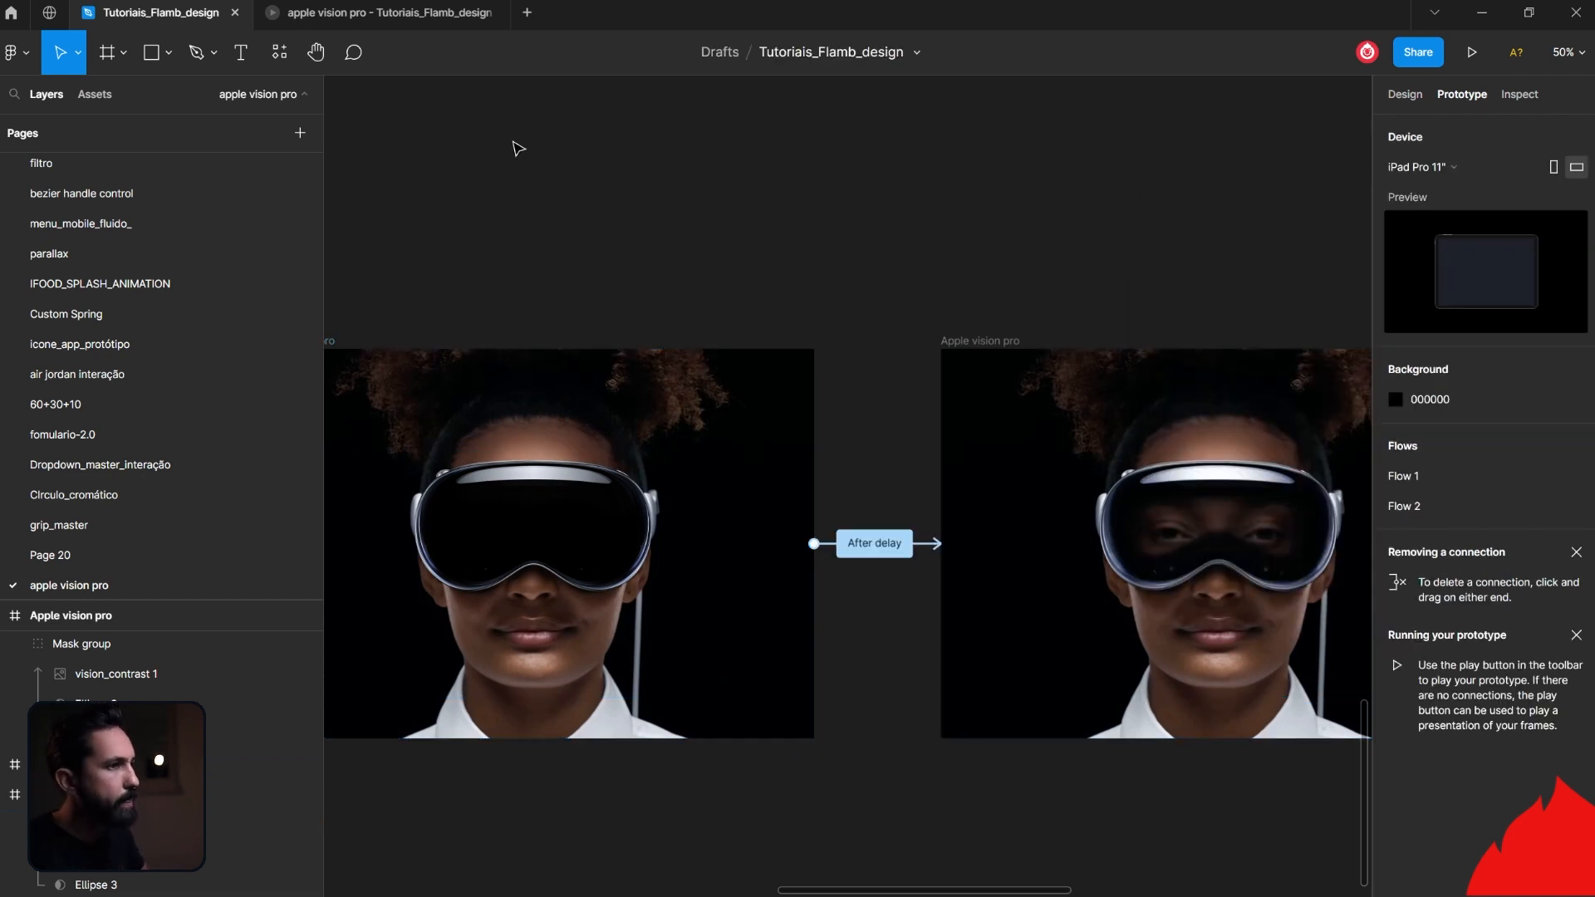
Step: Play the prototype through to the visible-eyes frame and return to the design file
left_click(382, 13)
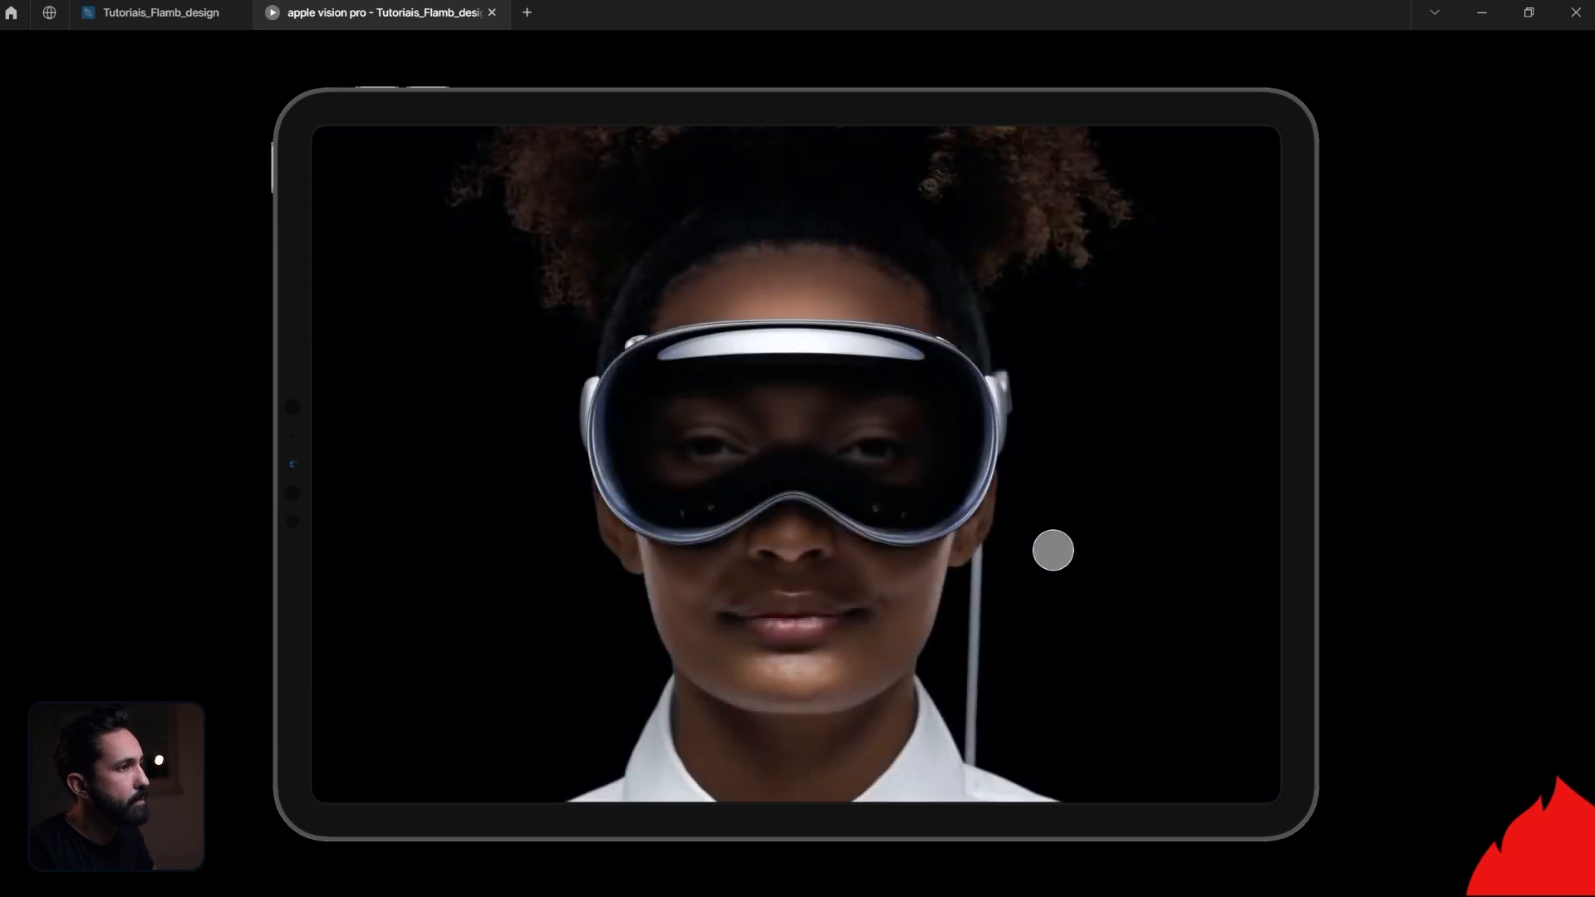
left_click(212, 18)
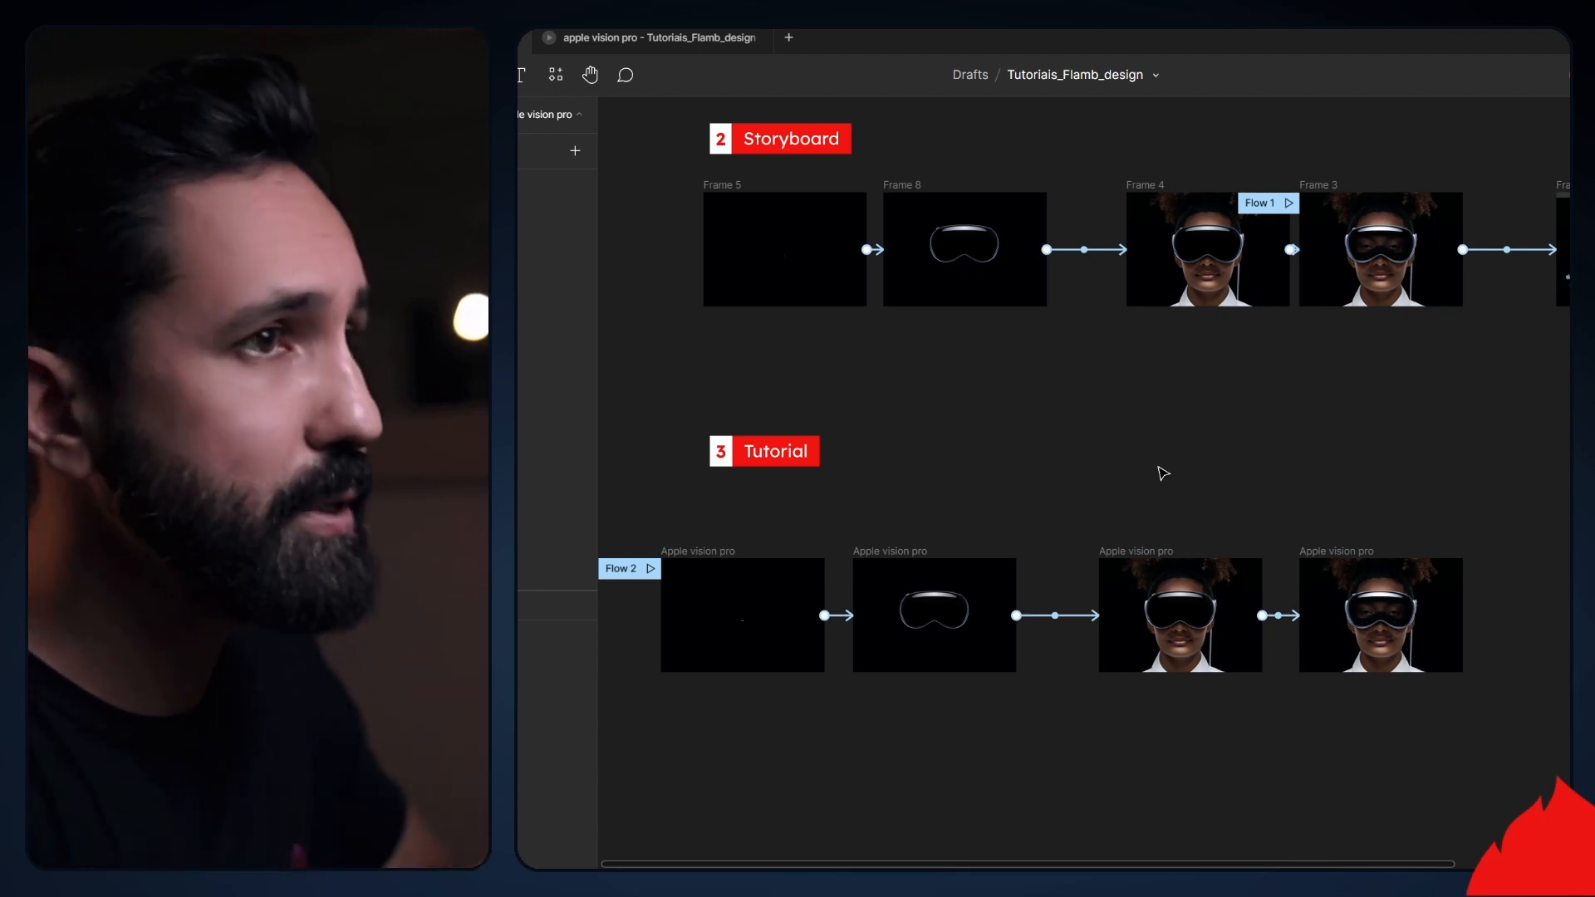
Step: Scale the mask group in the leftmost Apple vision pro frame to a height of 120 with constrained proportions, and replay the prototype
key("shift+e")
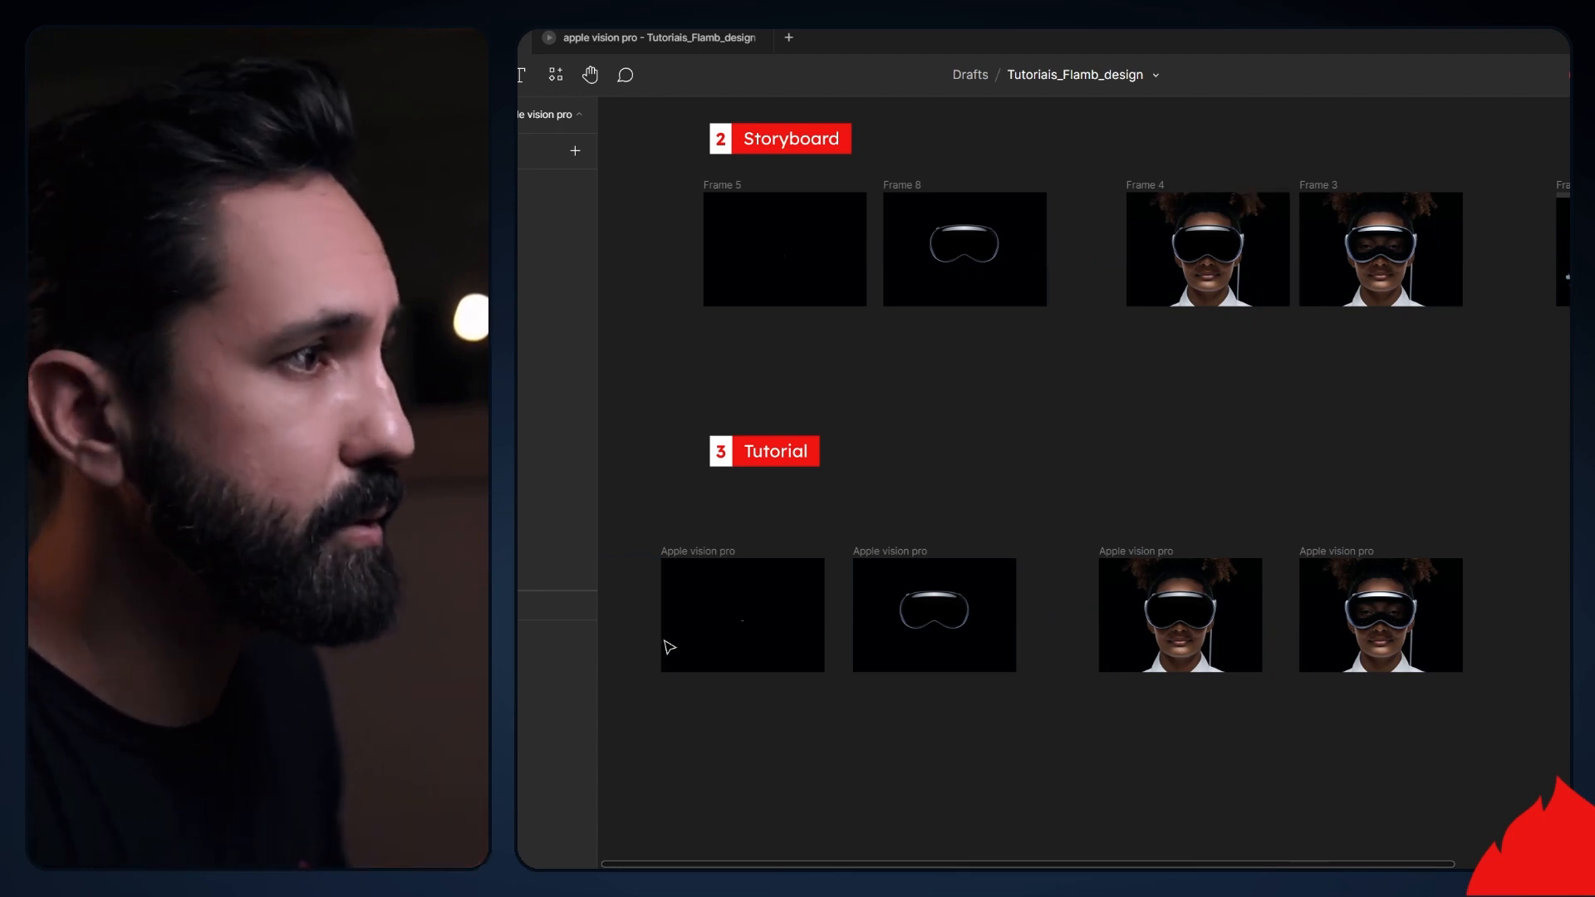
scroll(723, 634, "up", 5)
left_click(742, 623)
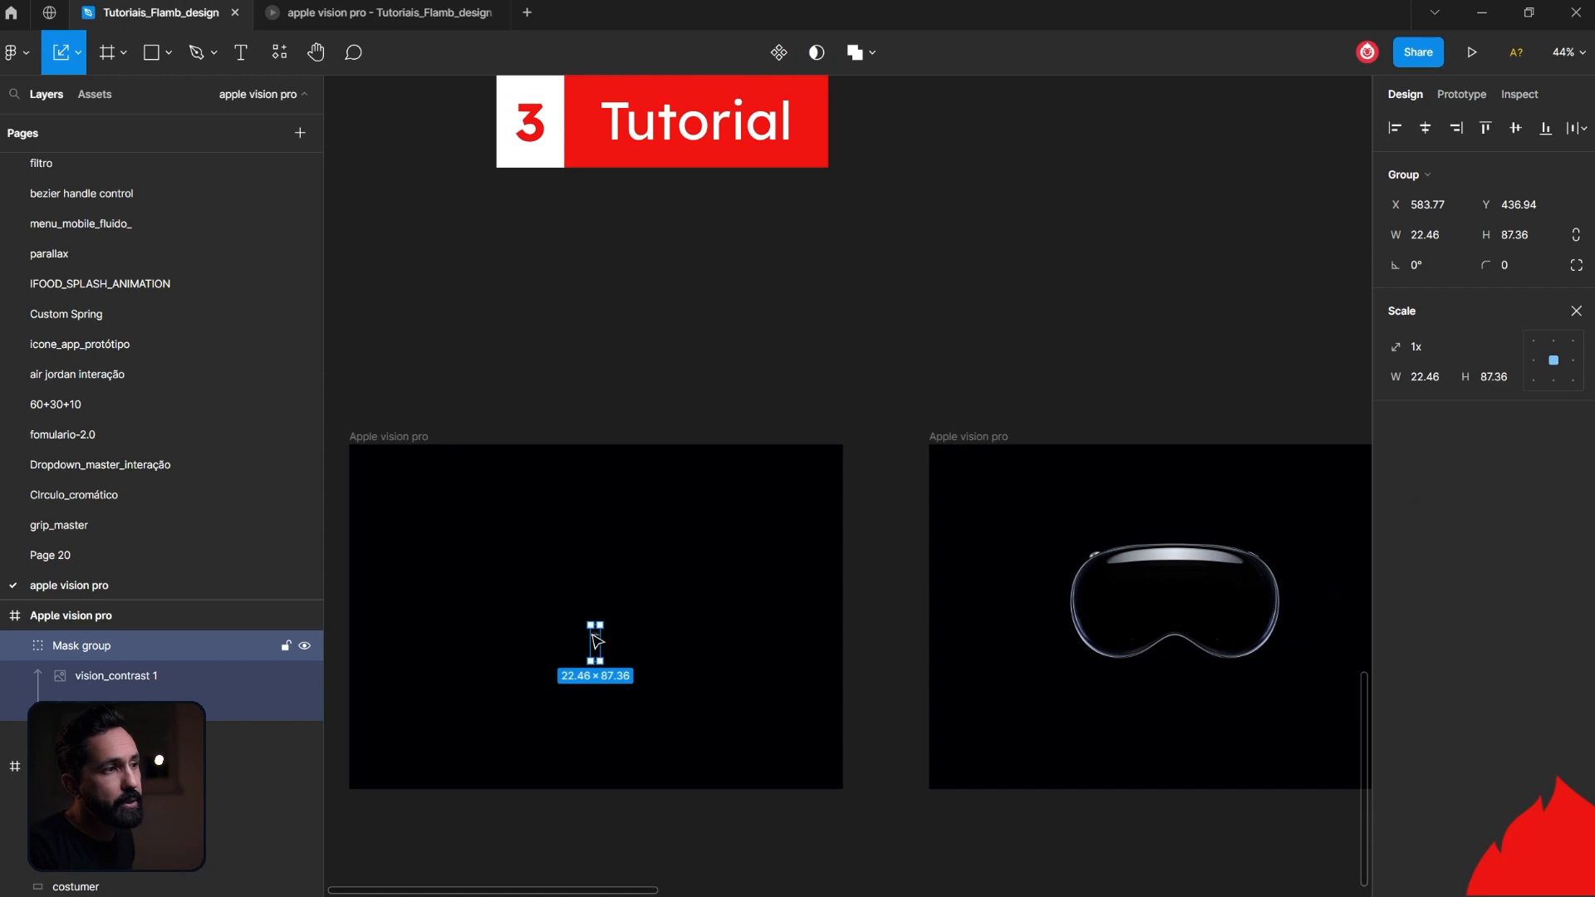
left_click(1579, 237)
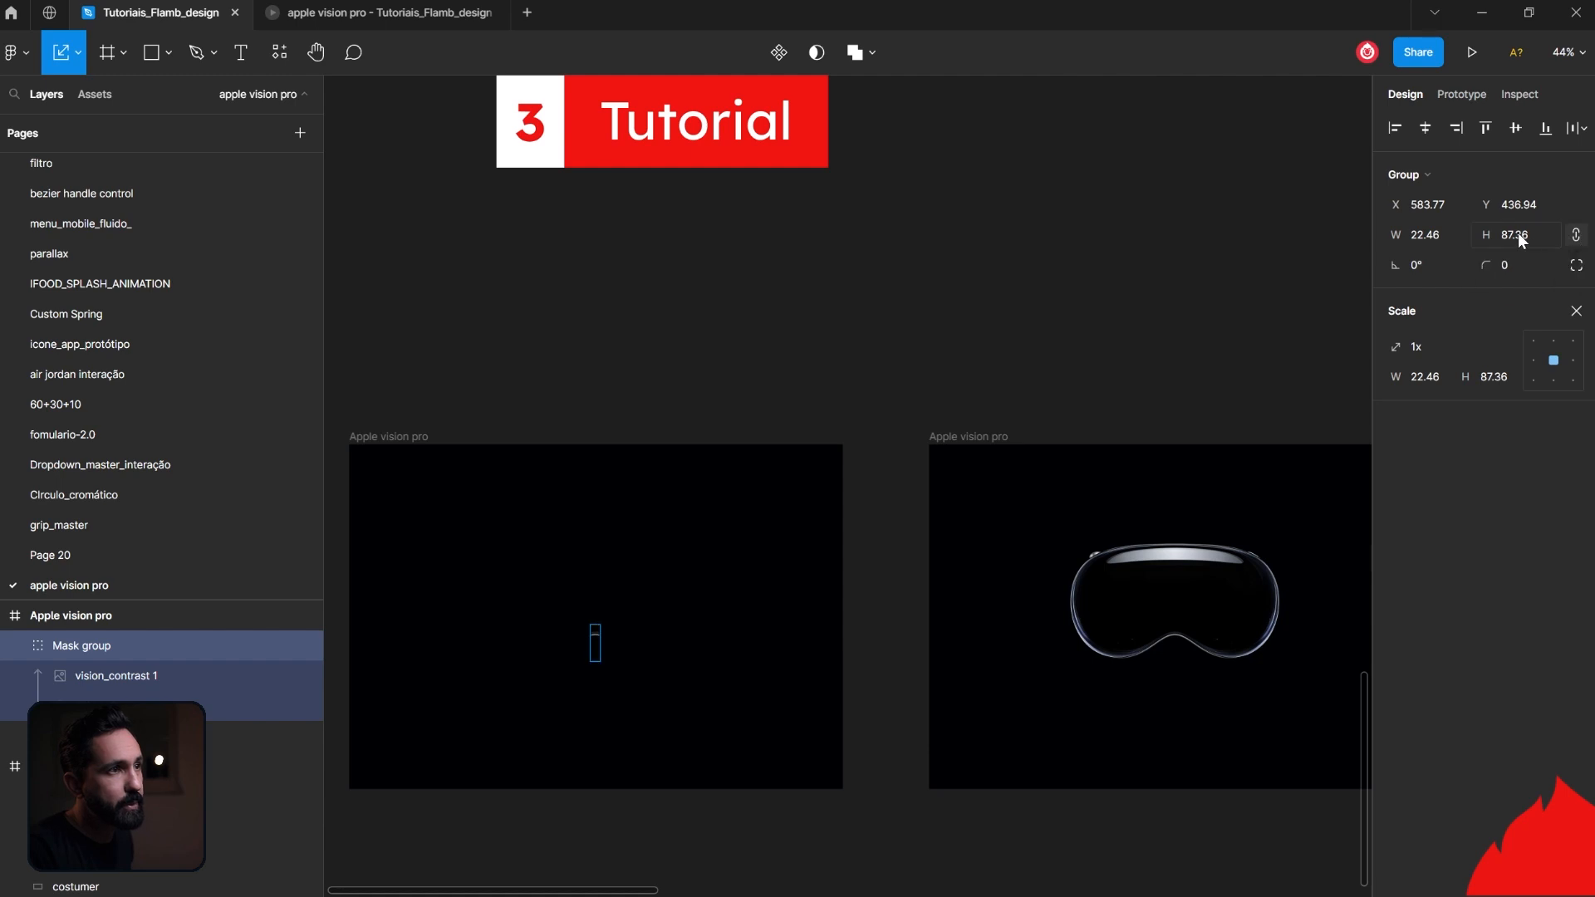
type("100")
key("Return")
type("120")
key("Return")
key("ctrl+Tab")
key("r")
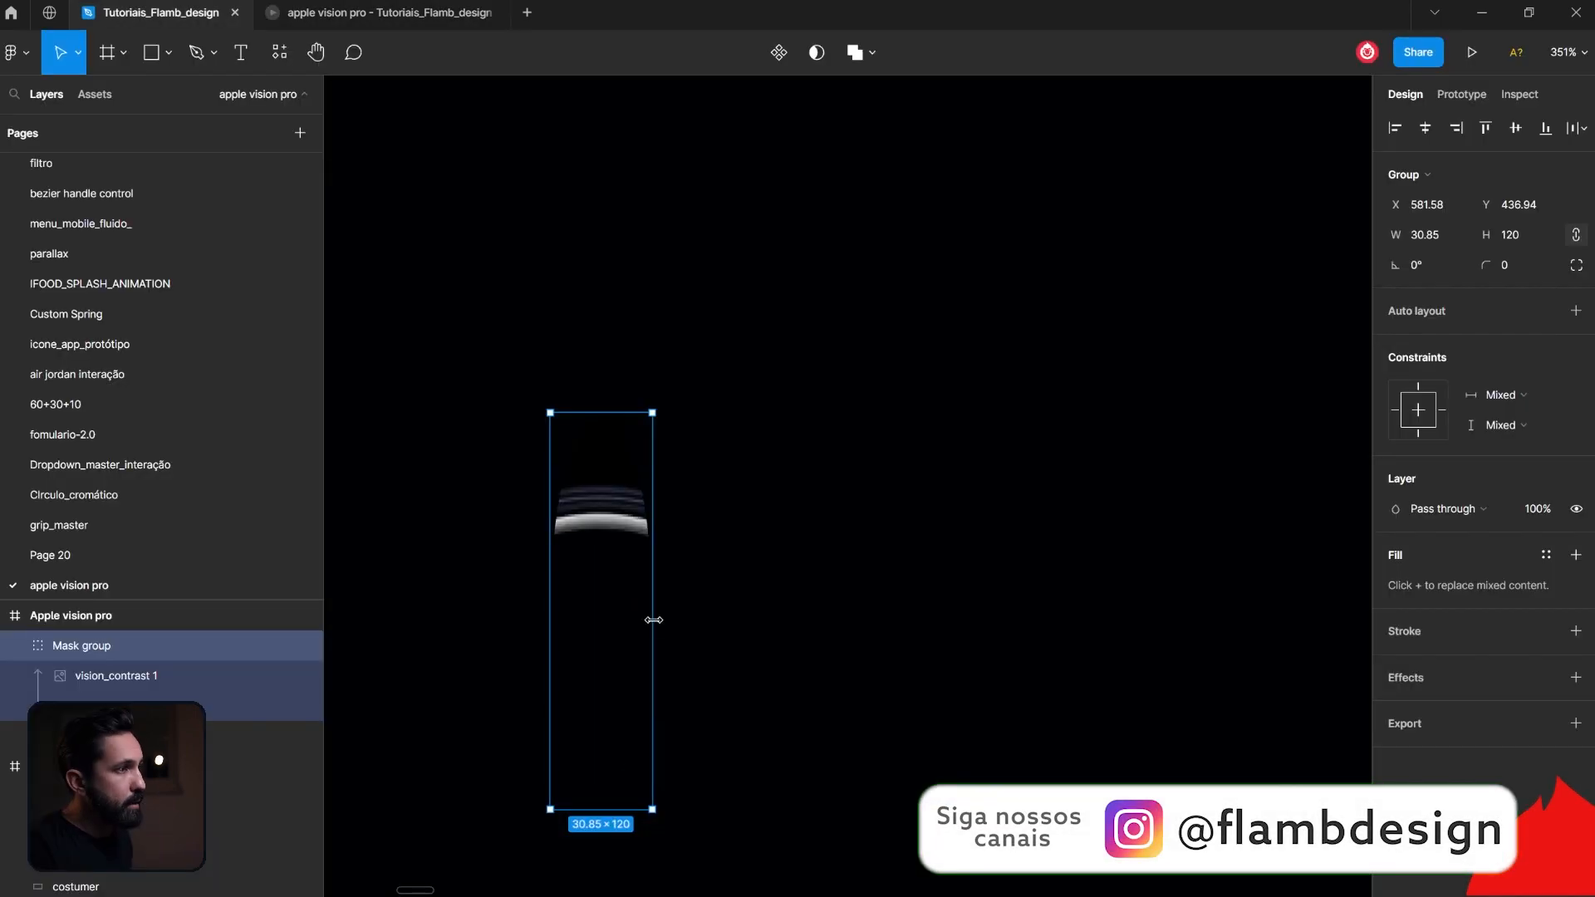
Step: Narrow the mask ellipse in the leftmost frame about its centre to 1.54 × 120 and preview the animation
left_click_drag(653, 620, 646, 619)
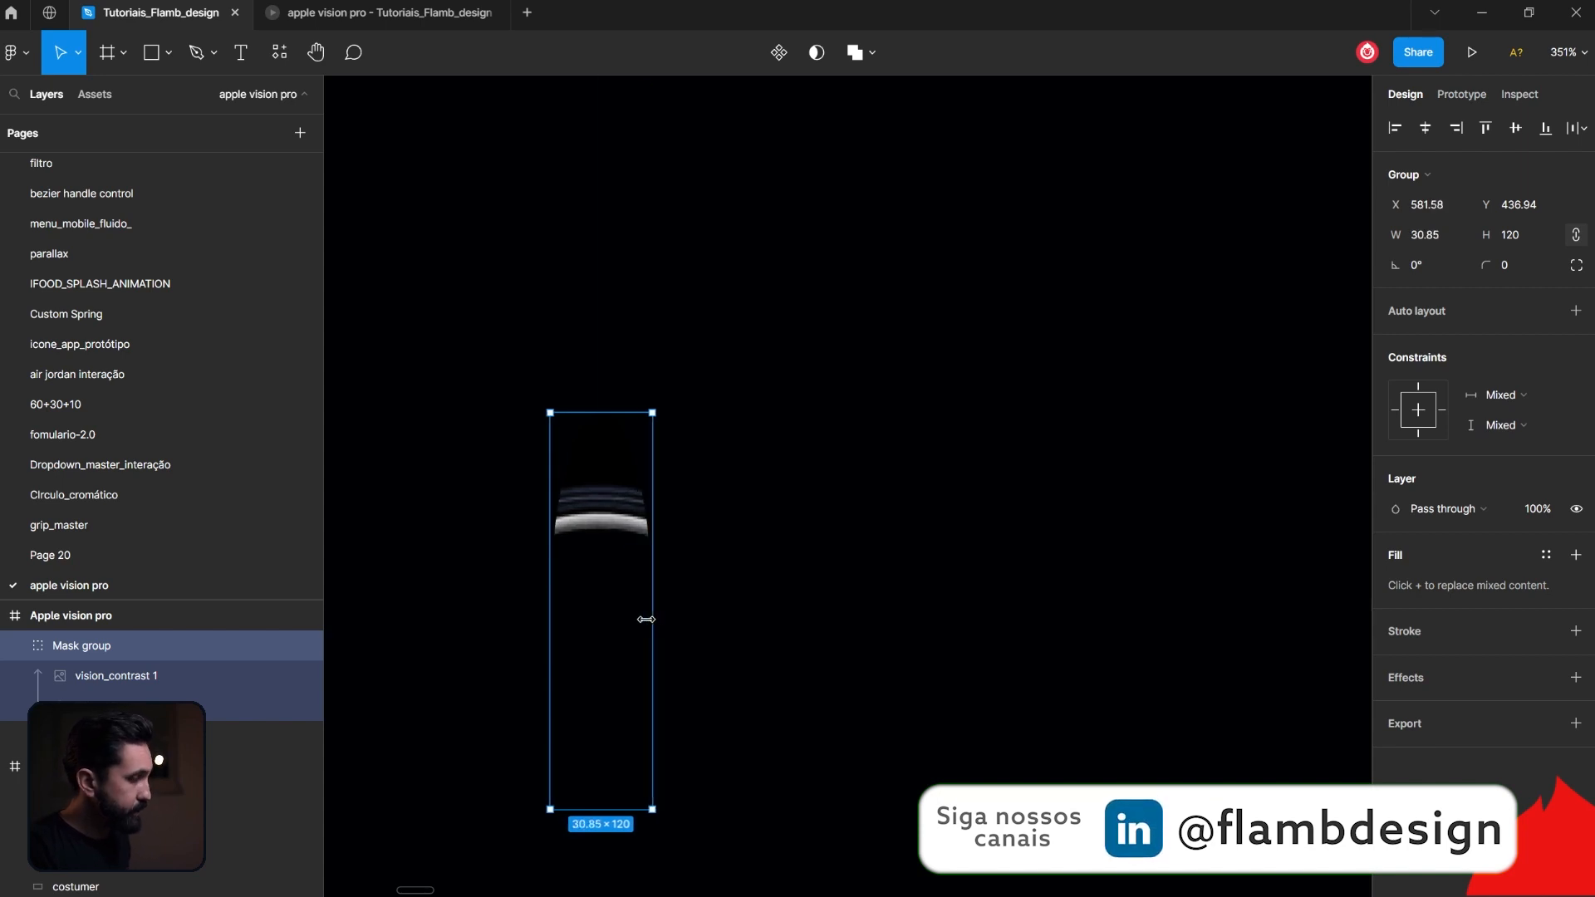
left_click(647, 619)
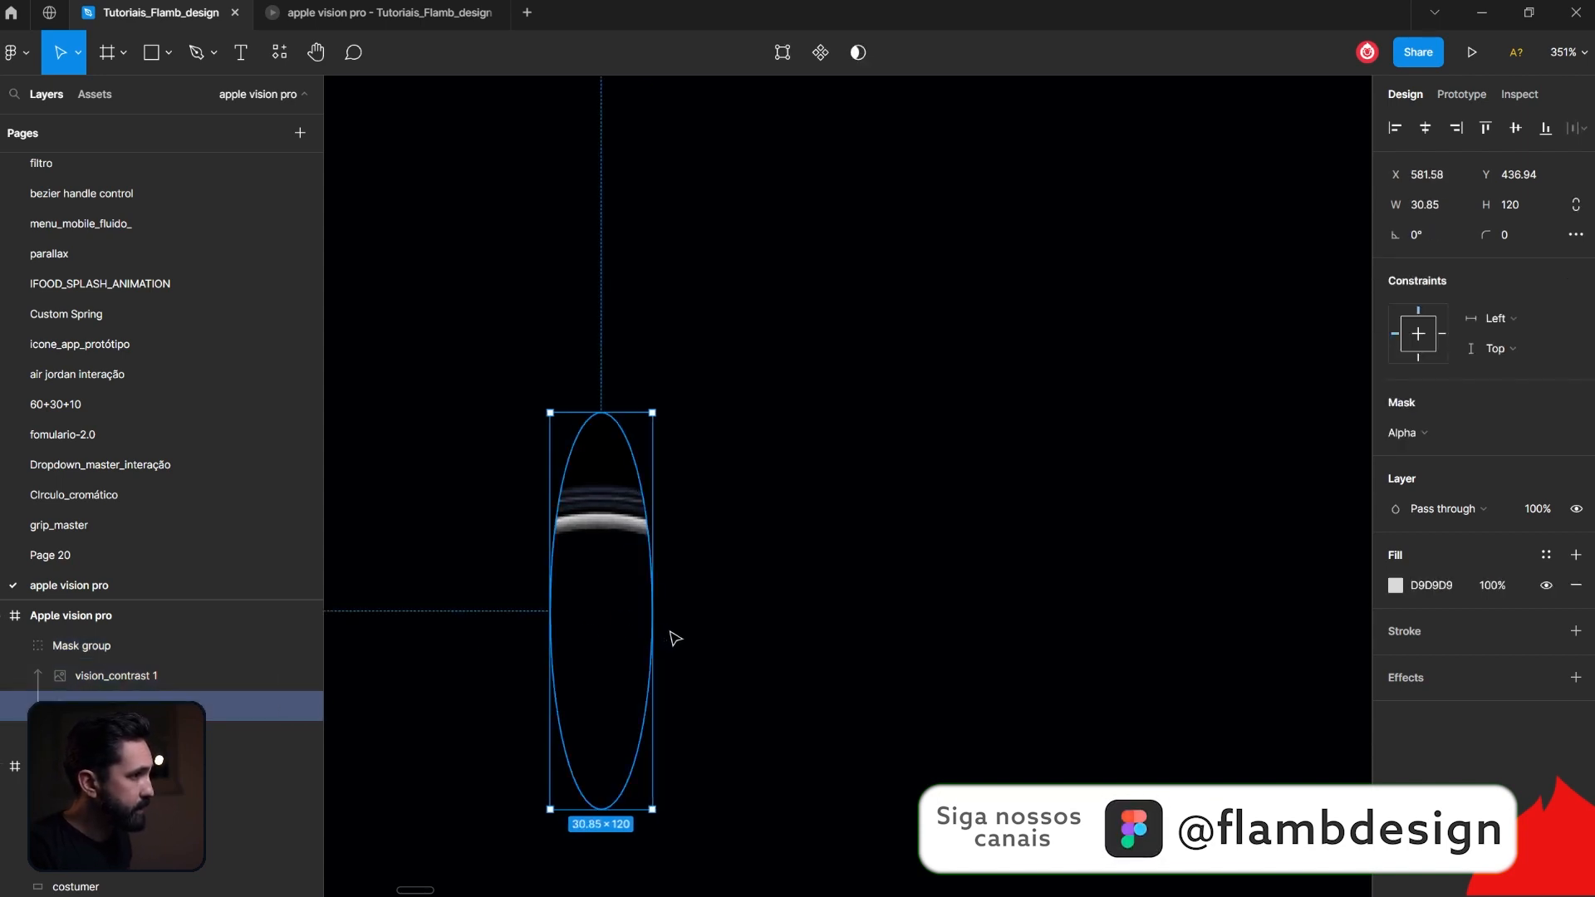
left_click_drag(653, 629, 604, 623)
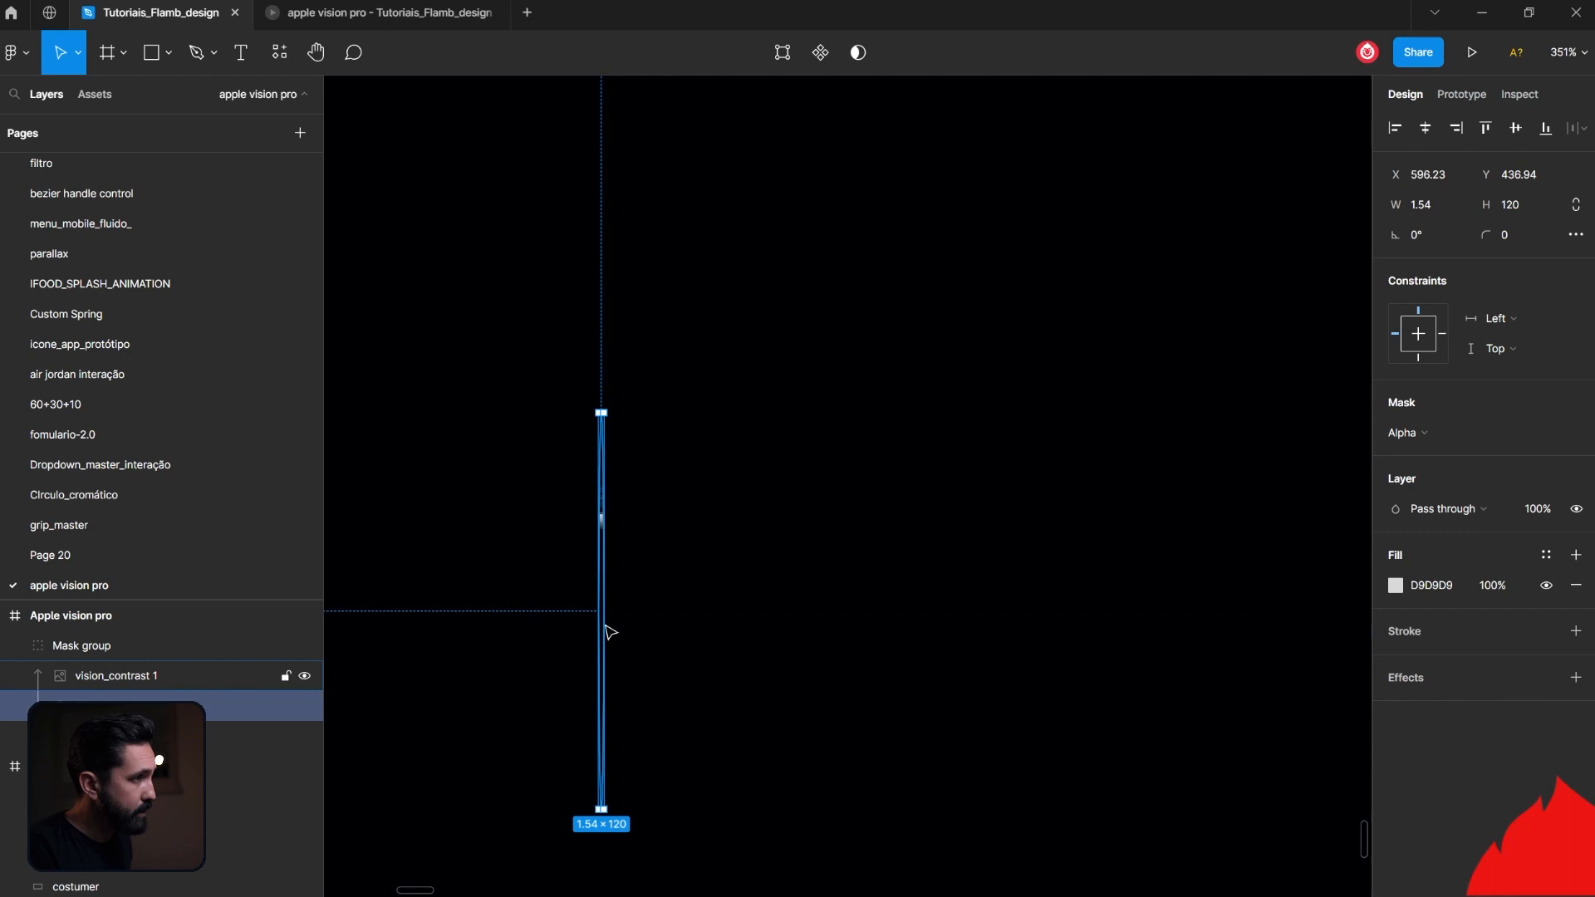
left_click(399, 20)
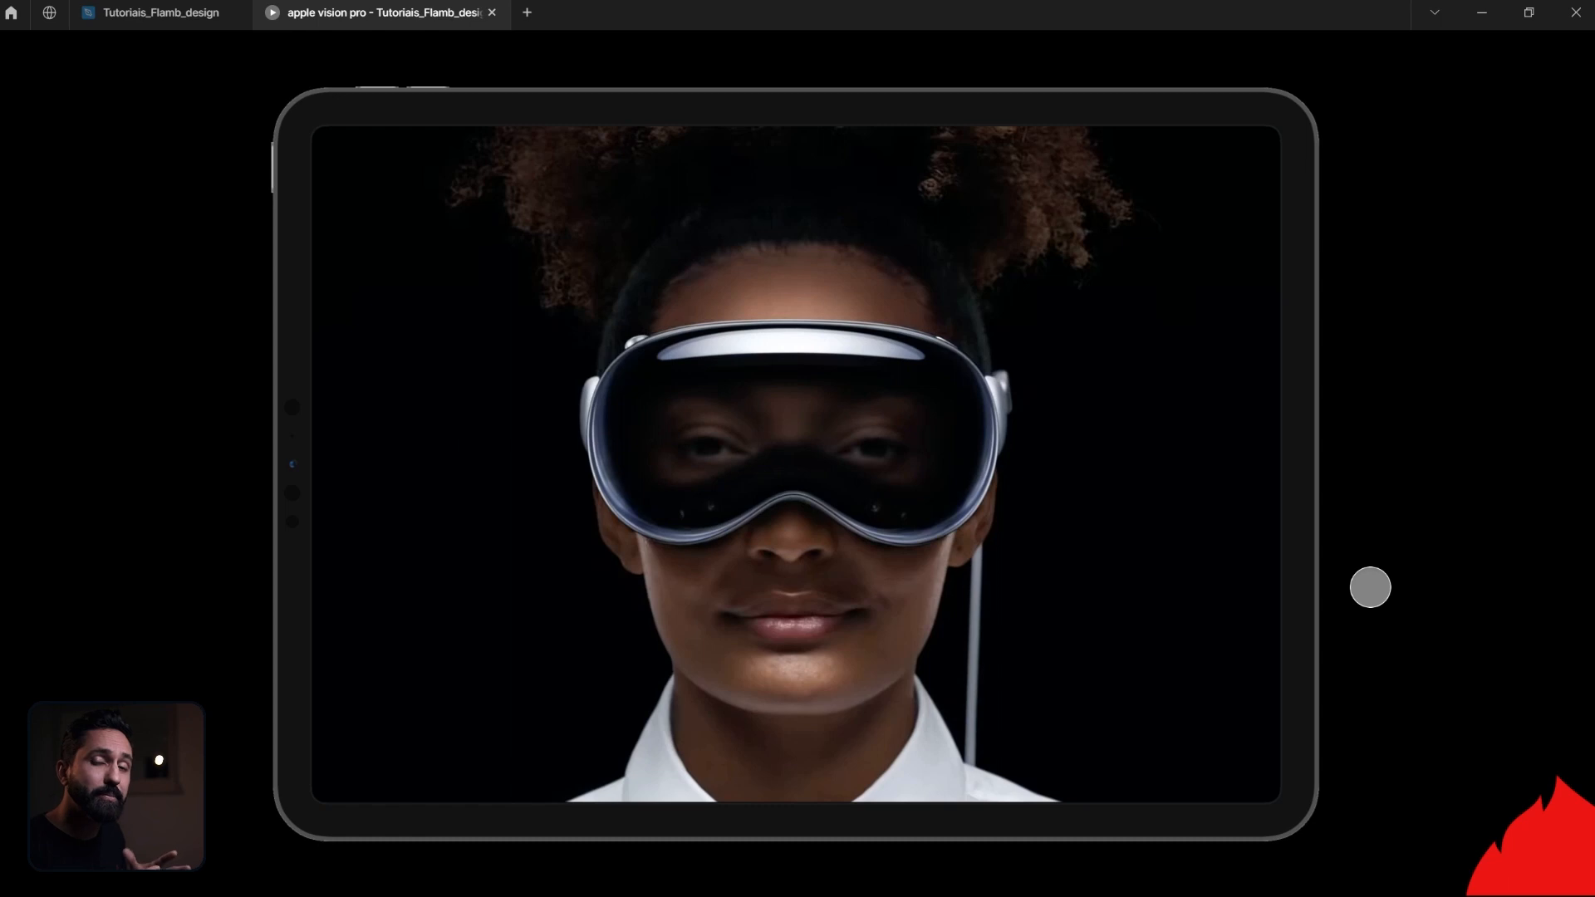
Step: Duplicate the visible-eyes Apple vision pro frame in the design file and place the copy to its right, below Frame 10
left_click(200, 15)
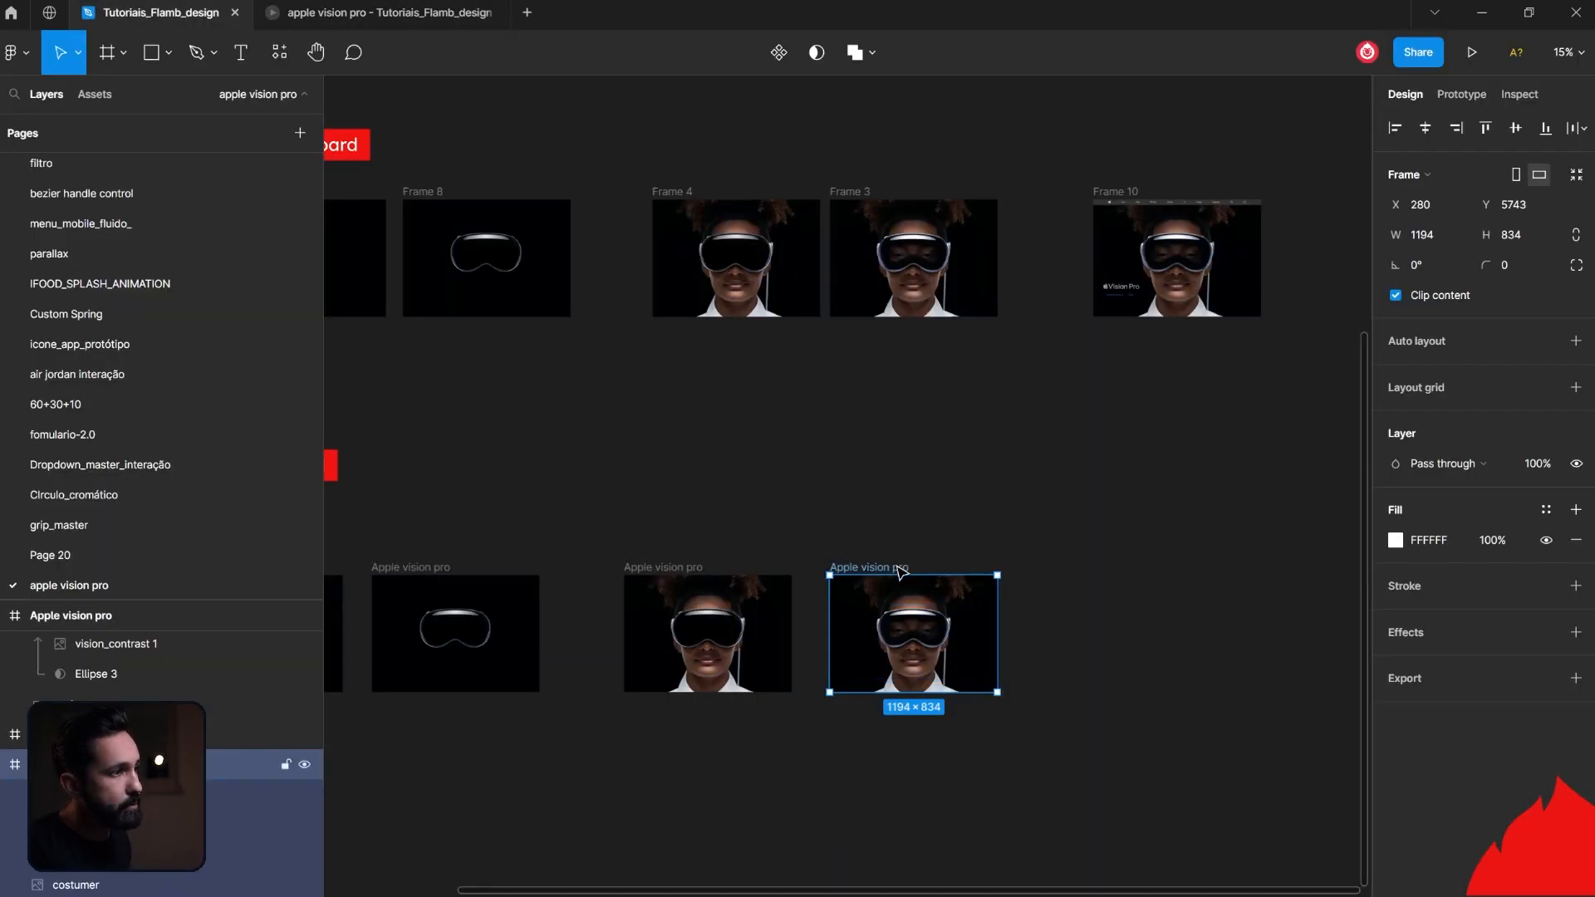
left_click_drag(893, 573, 1158, 574)
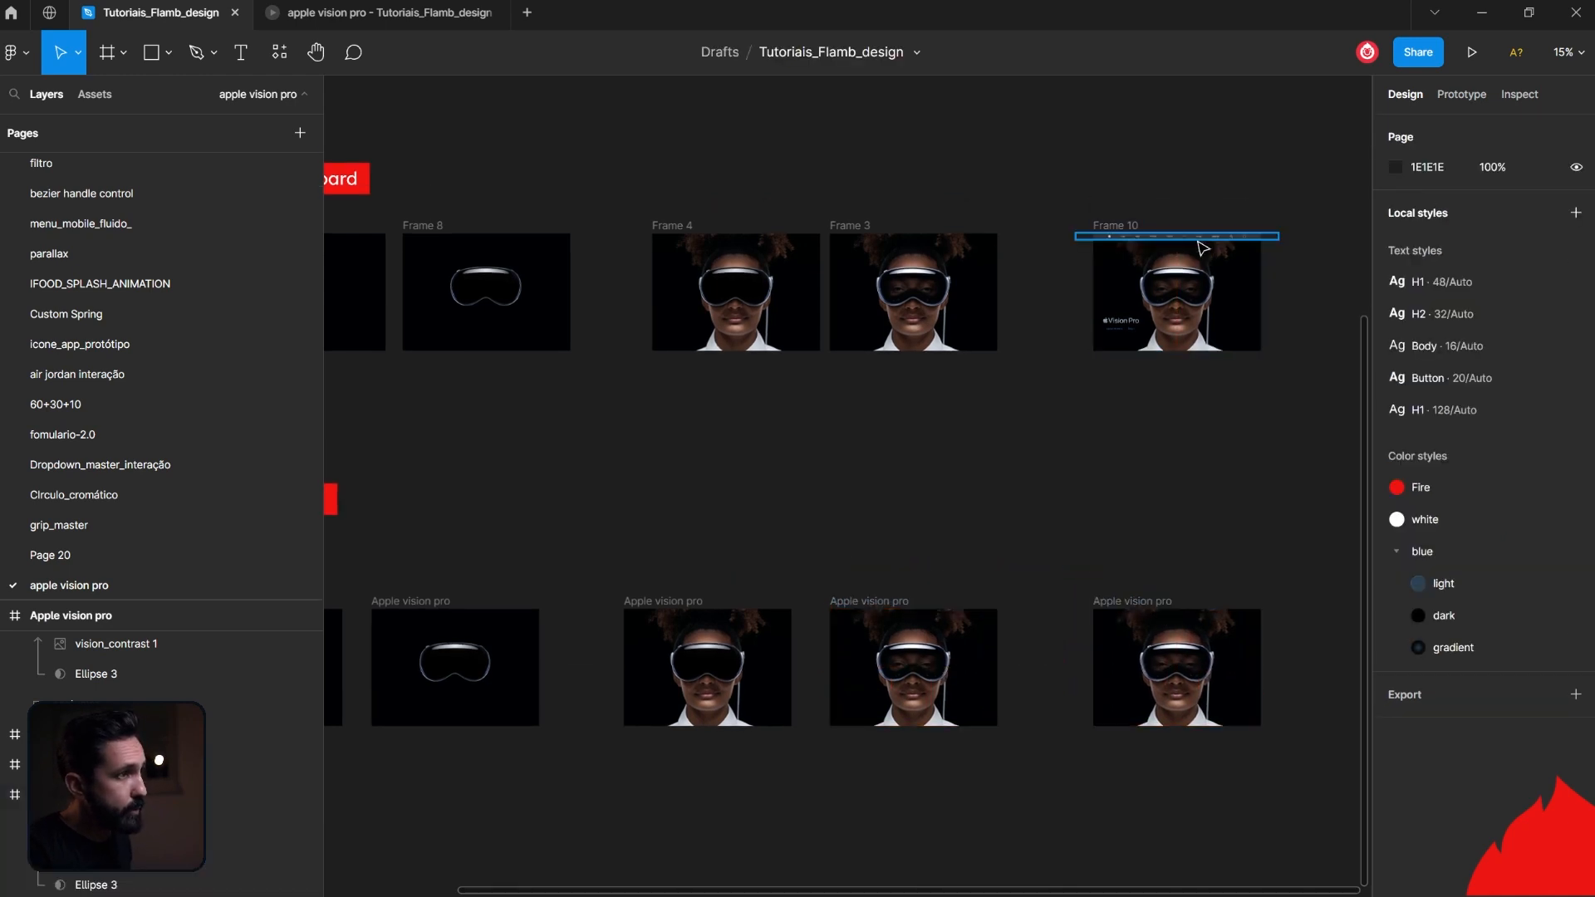
Step: Copy the navigation bar group from Frame 10 and paste it into the duplicated Apple vision pro frame
left_click(1197, 237)
scroll(1157, 365, "up", 3)
left_click_drag(1158, 365, 863, 612)
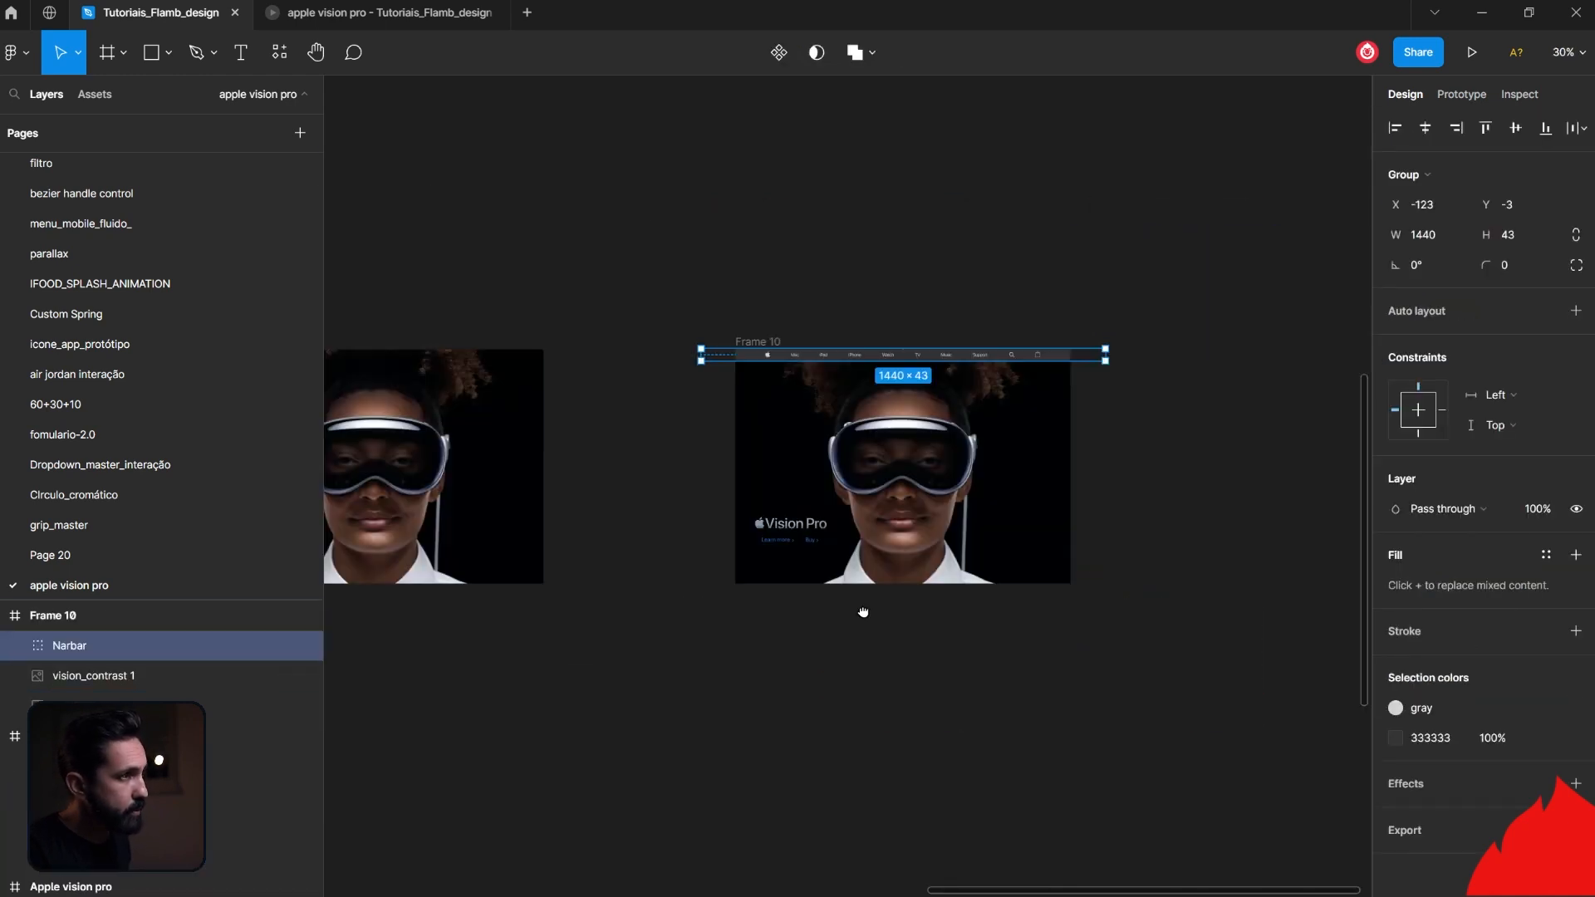
scroll(869, 619, "down", 6)
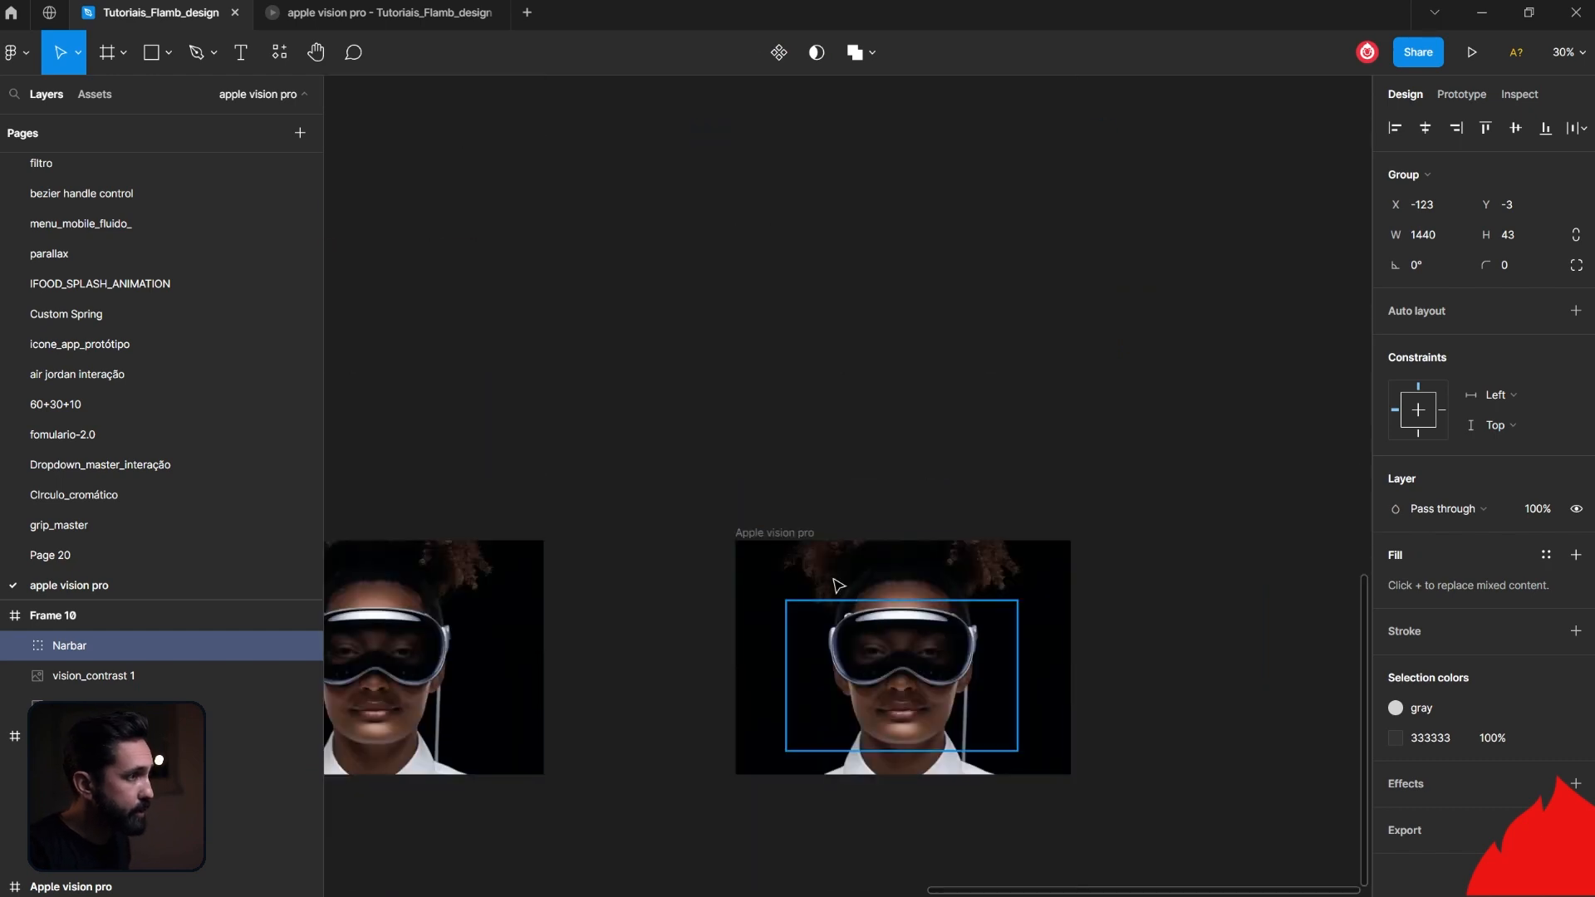
left_click(789, 536)
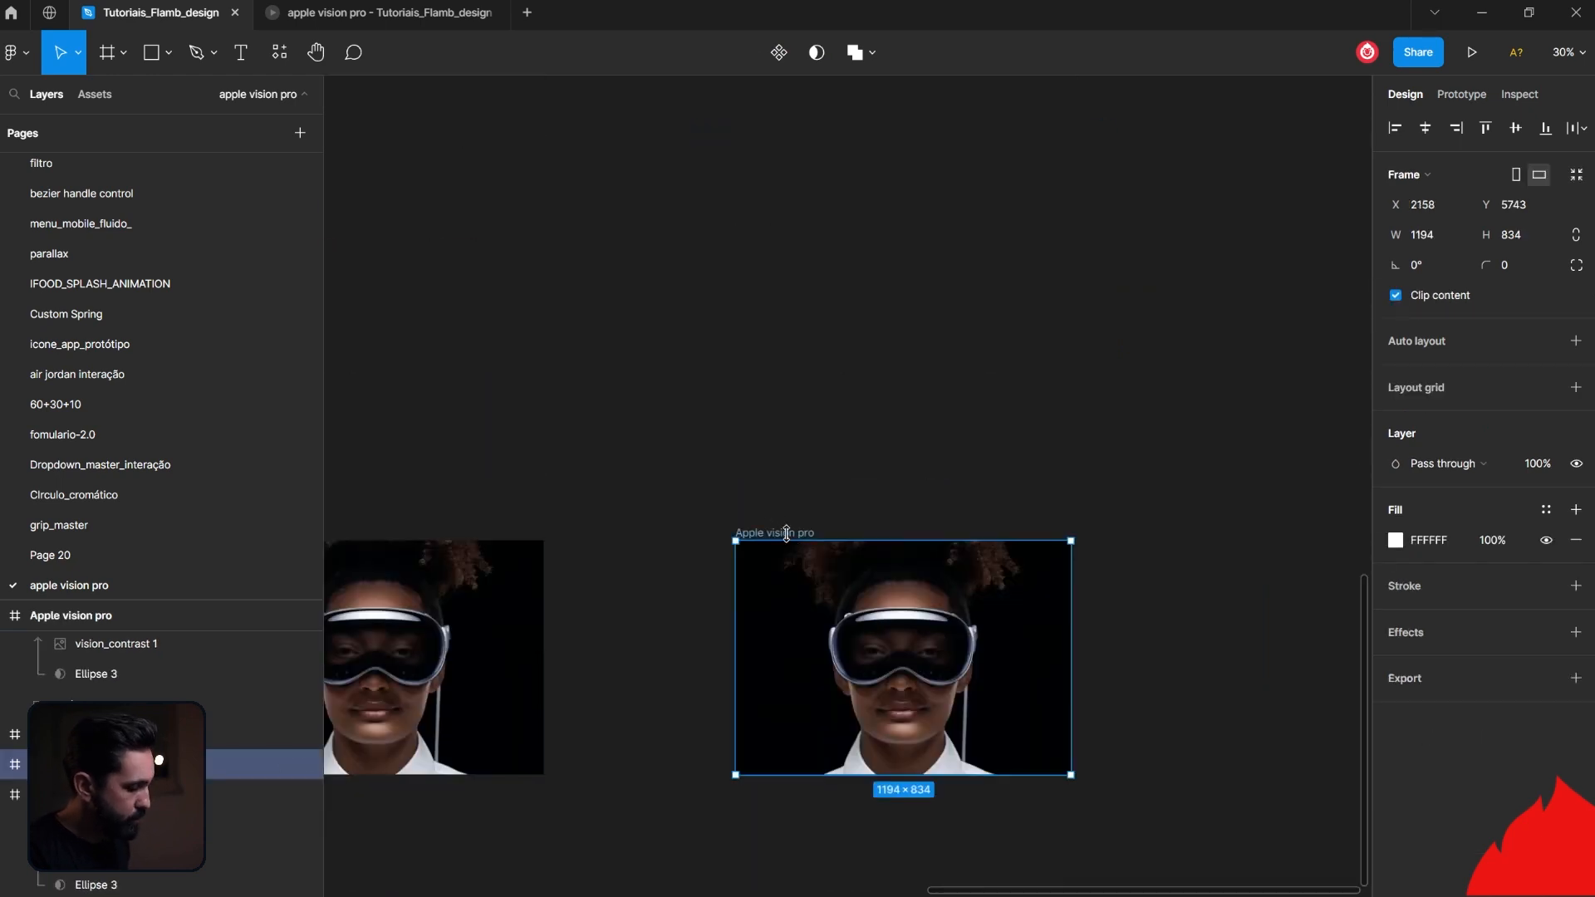
key("ctrl+v")
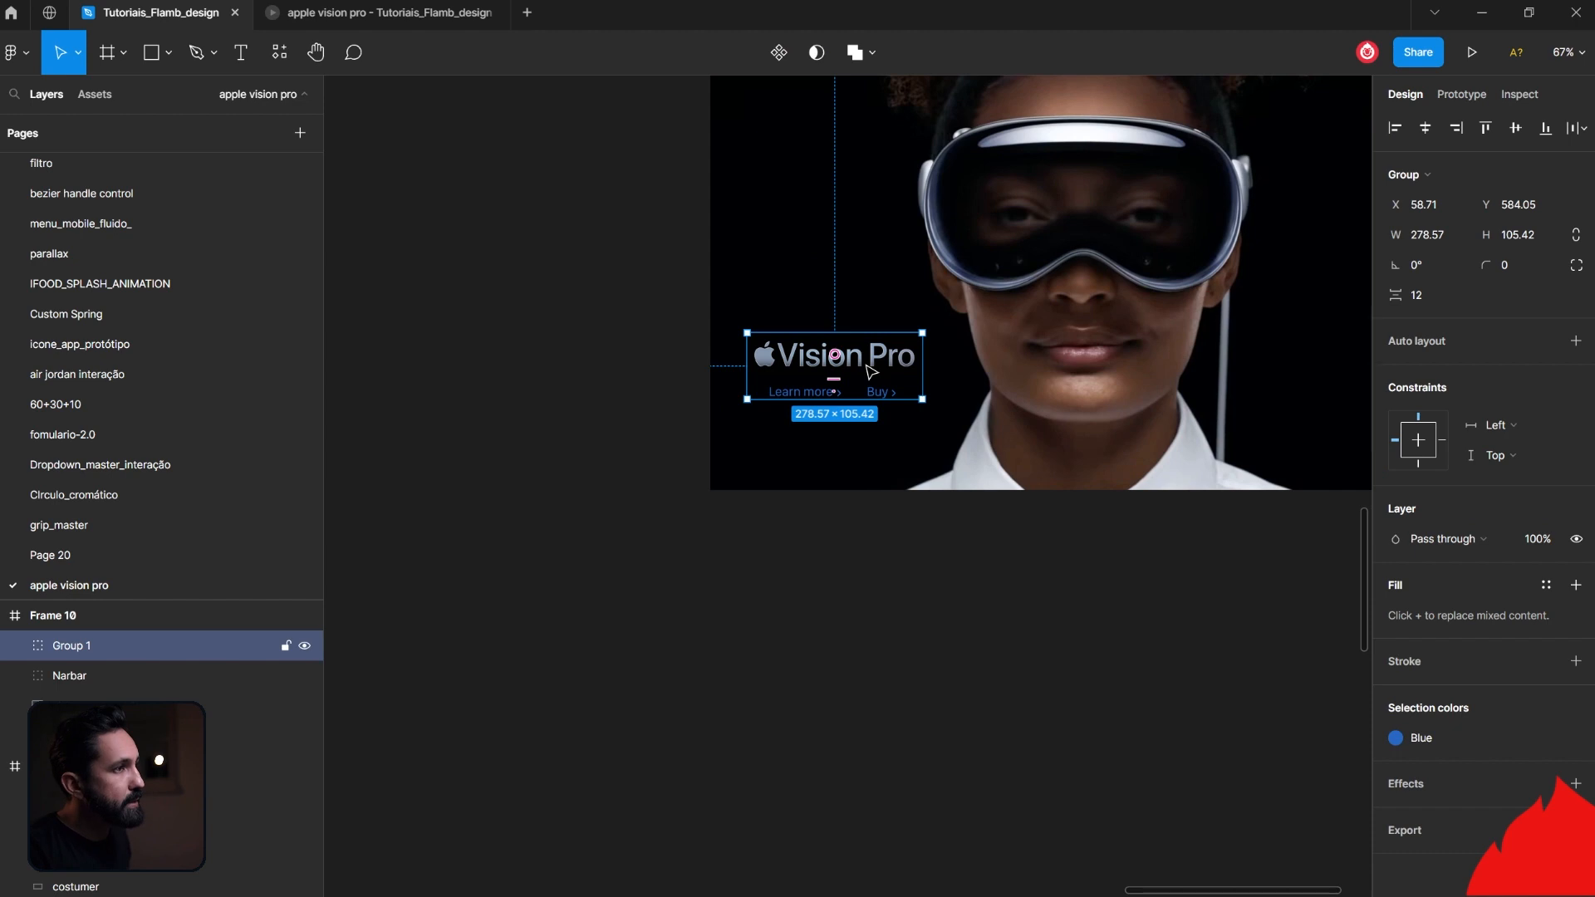
Step: Copy the Vision Pro title group from Frame 10 into the duplicated Apple vision pro frame containing the navigation bar
scroll(864, 549, "up", 8)
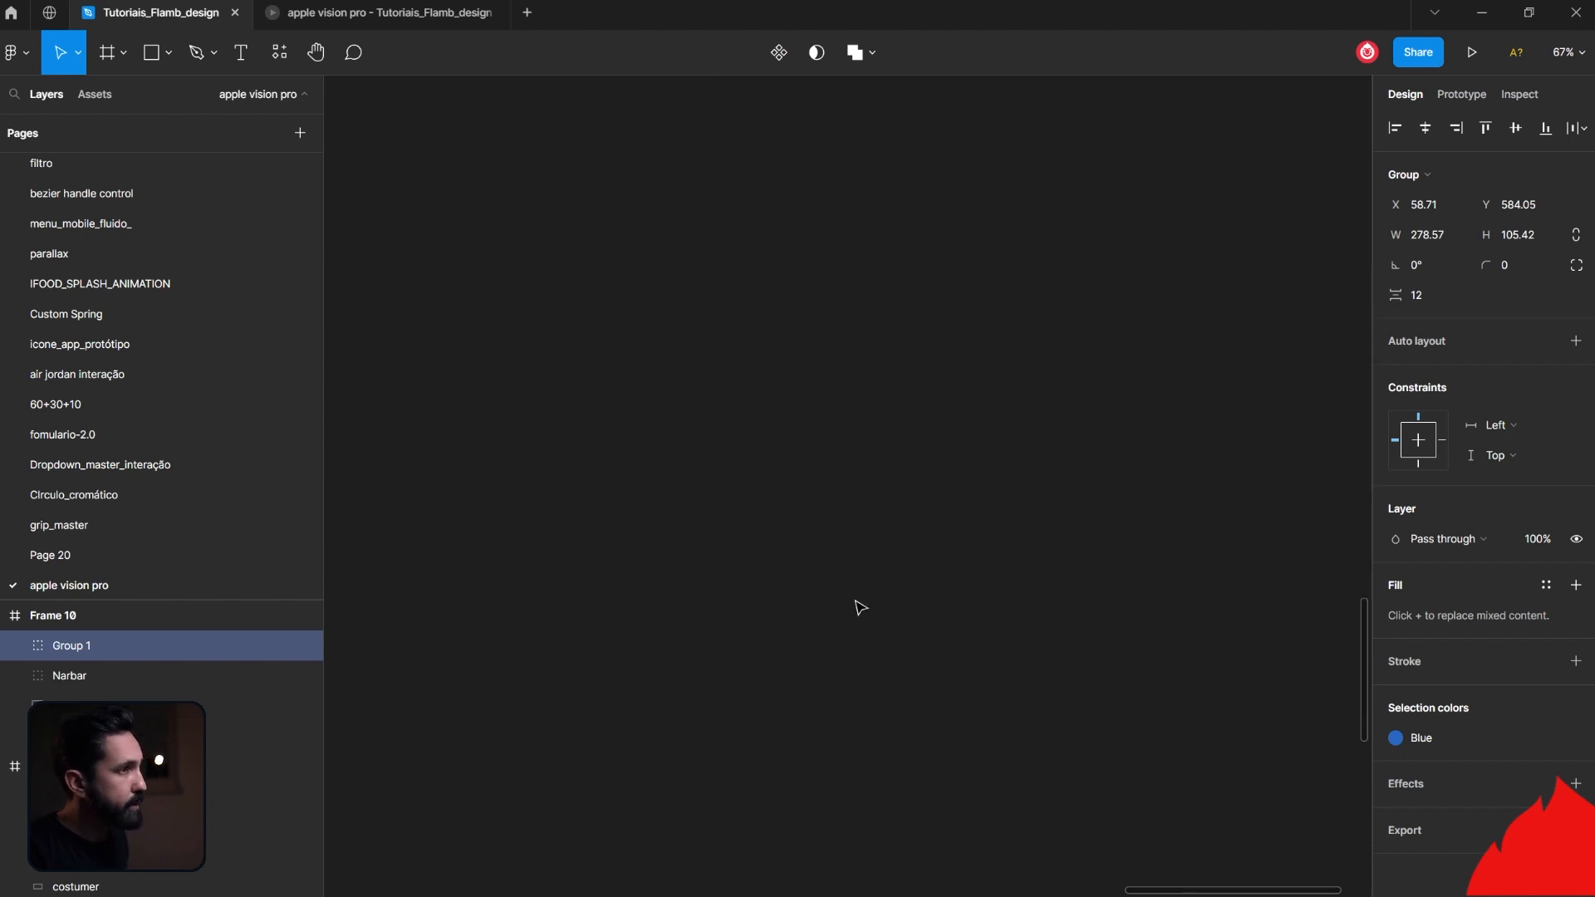
left_click(787, 587)
scroll(789, 589, "down", 4)
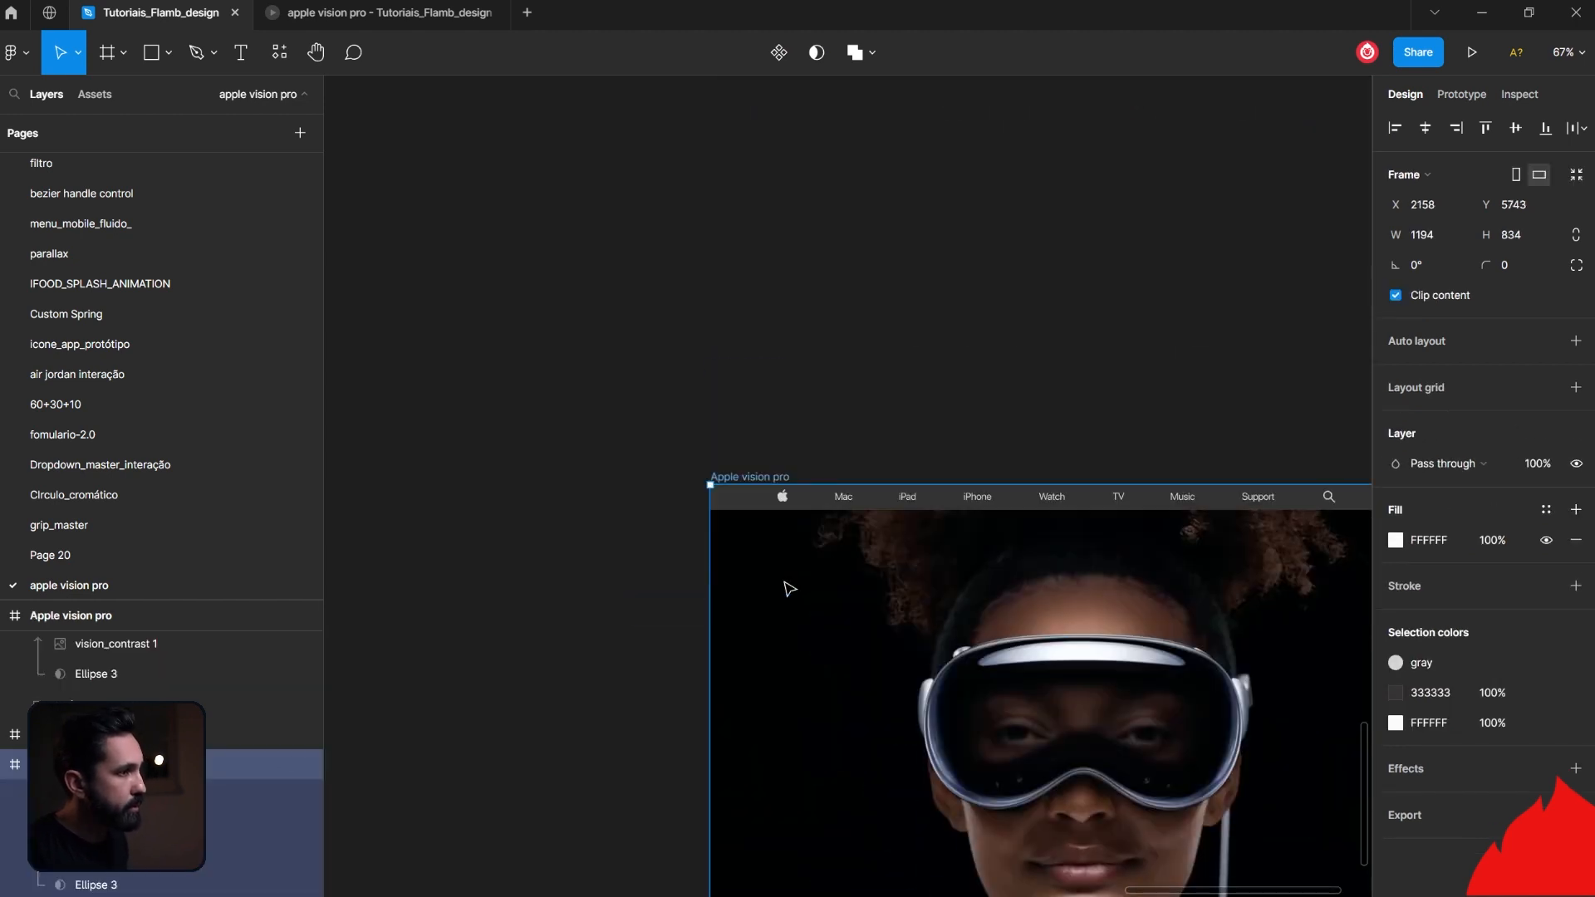
key("ctrl+v")
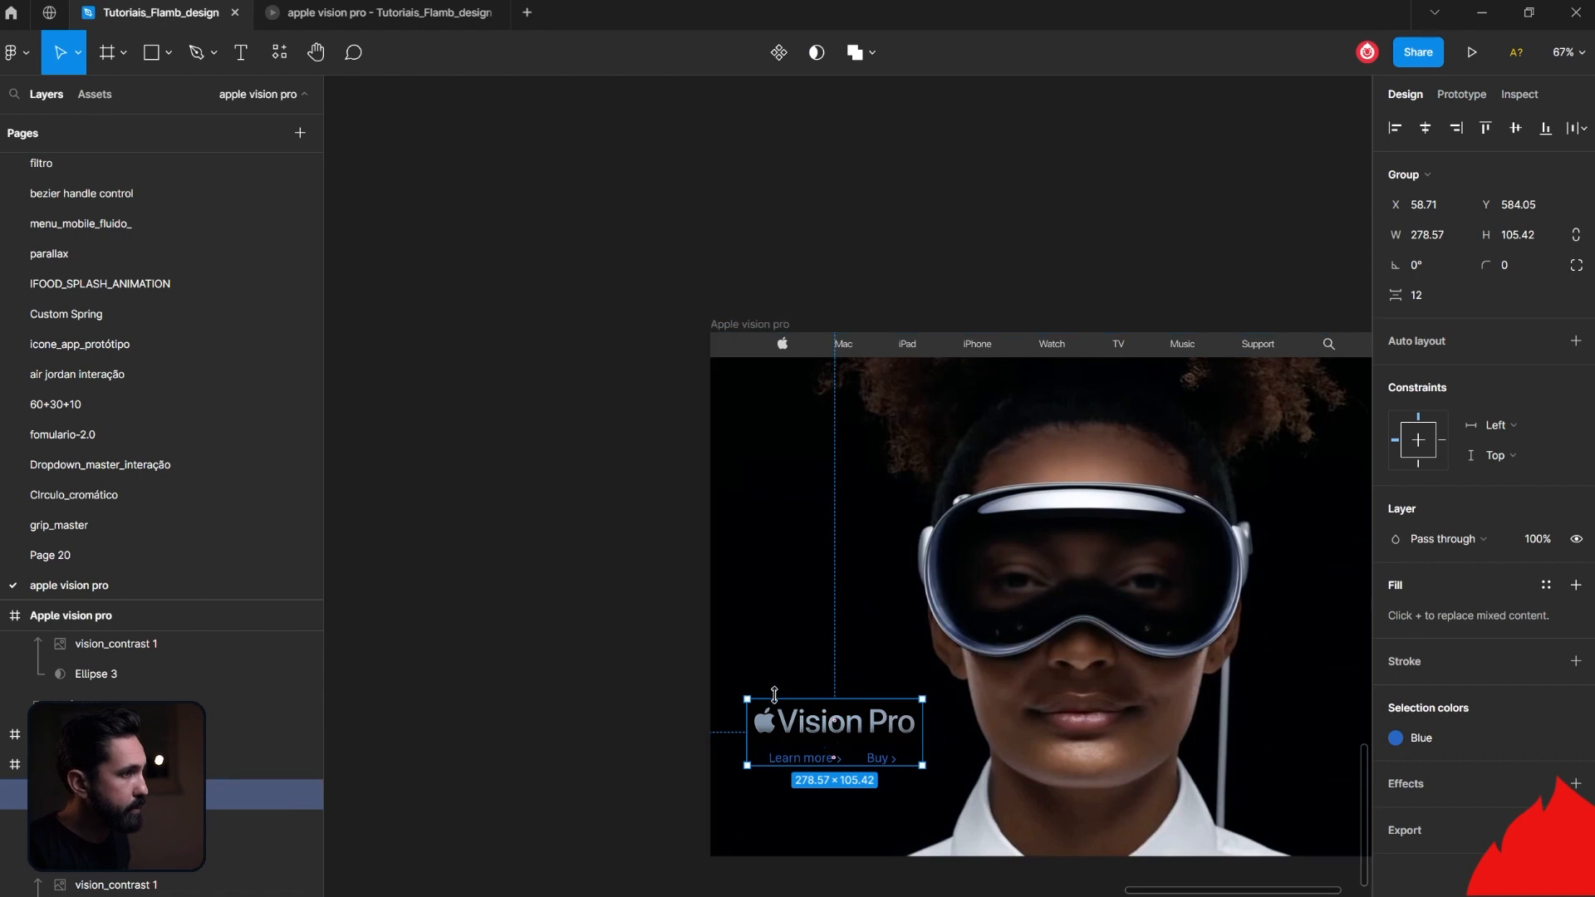
Step: Copy the navigation bar and Vision Pro title groups from the final frame into the preceding Apple vision pro frame
scroll(1163, 490, "down", 5)
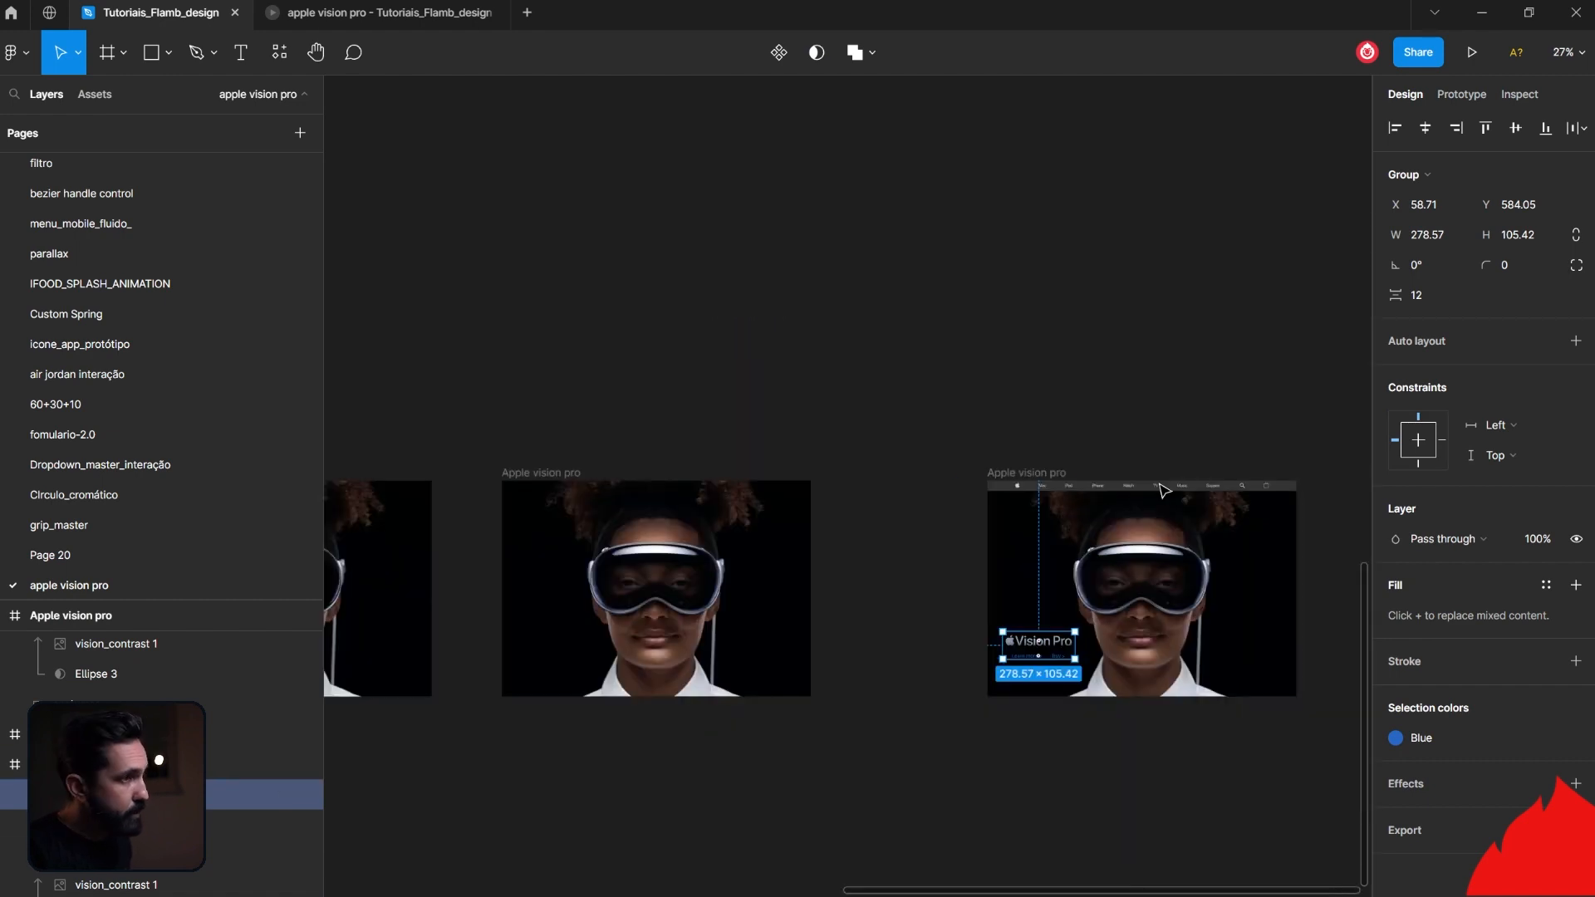
left_click(1163, 486)
left_click(1048, 656, "shift")
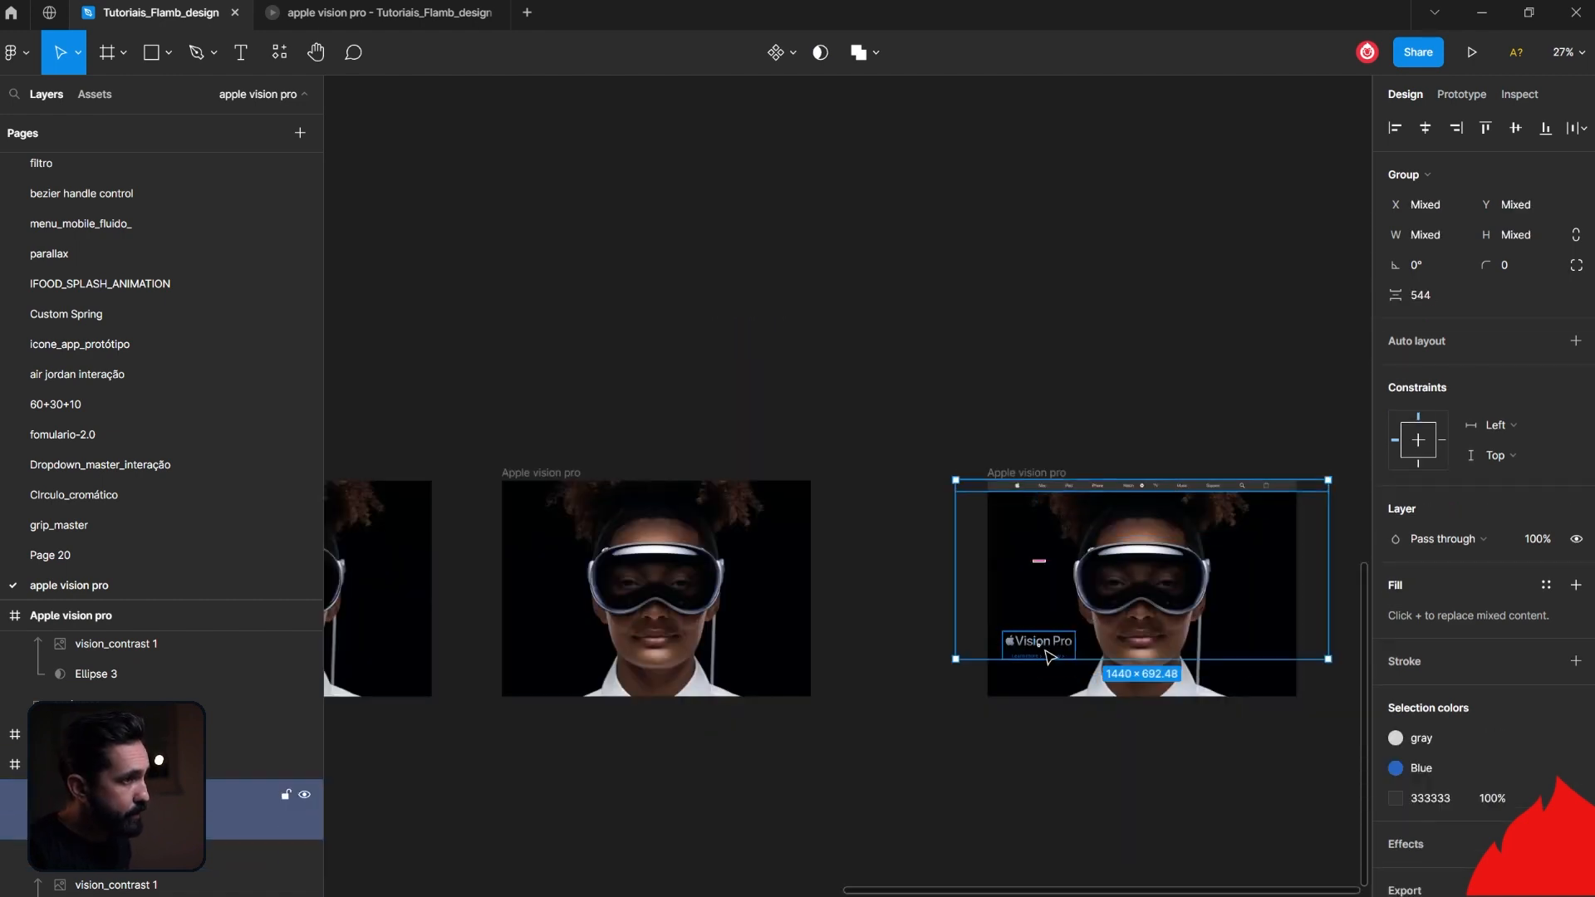
left_click(528, 482)
key("ctrl+v")
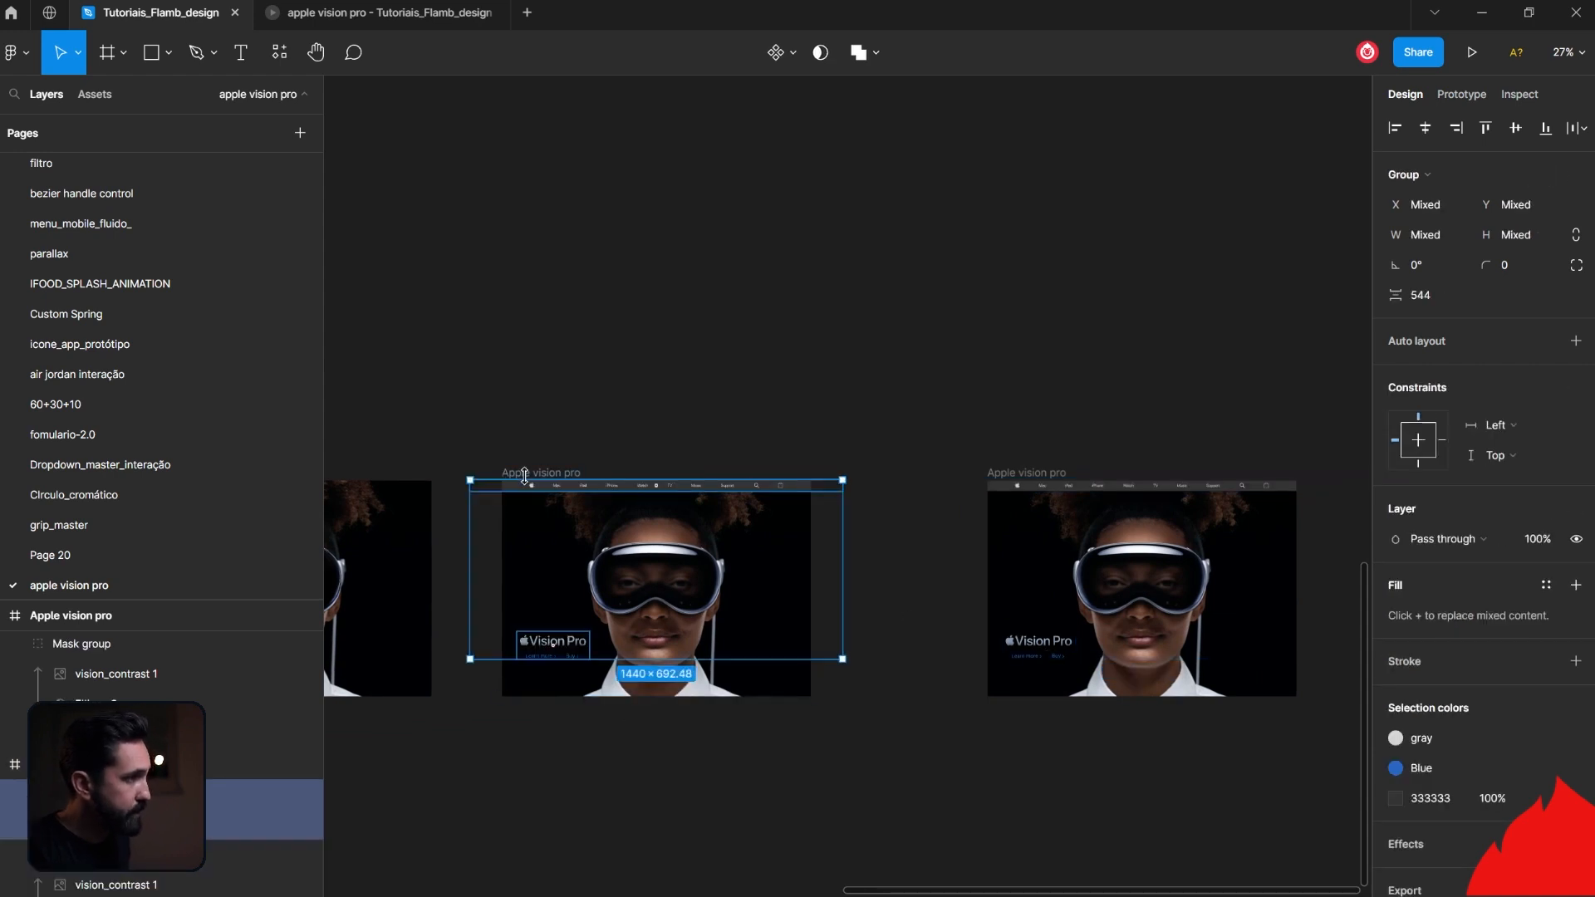
Step: Move the navigation bar group in the preceding frame up out of view to Y -43
left_click(946, 609)
left_click(704, 489)
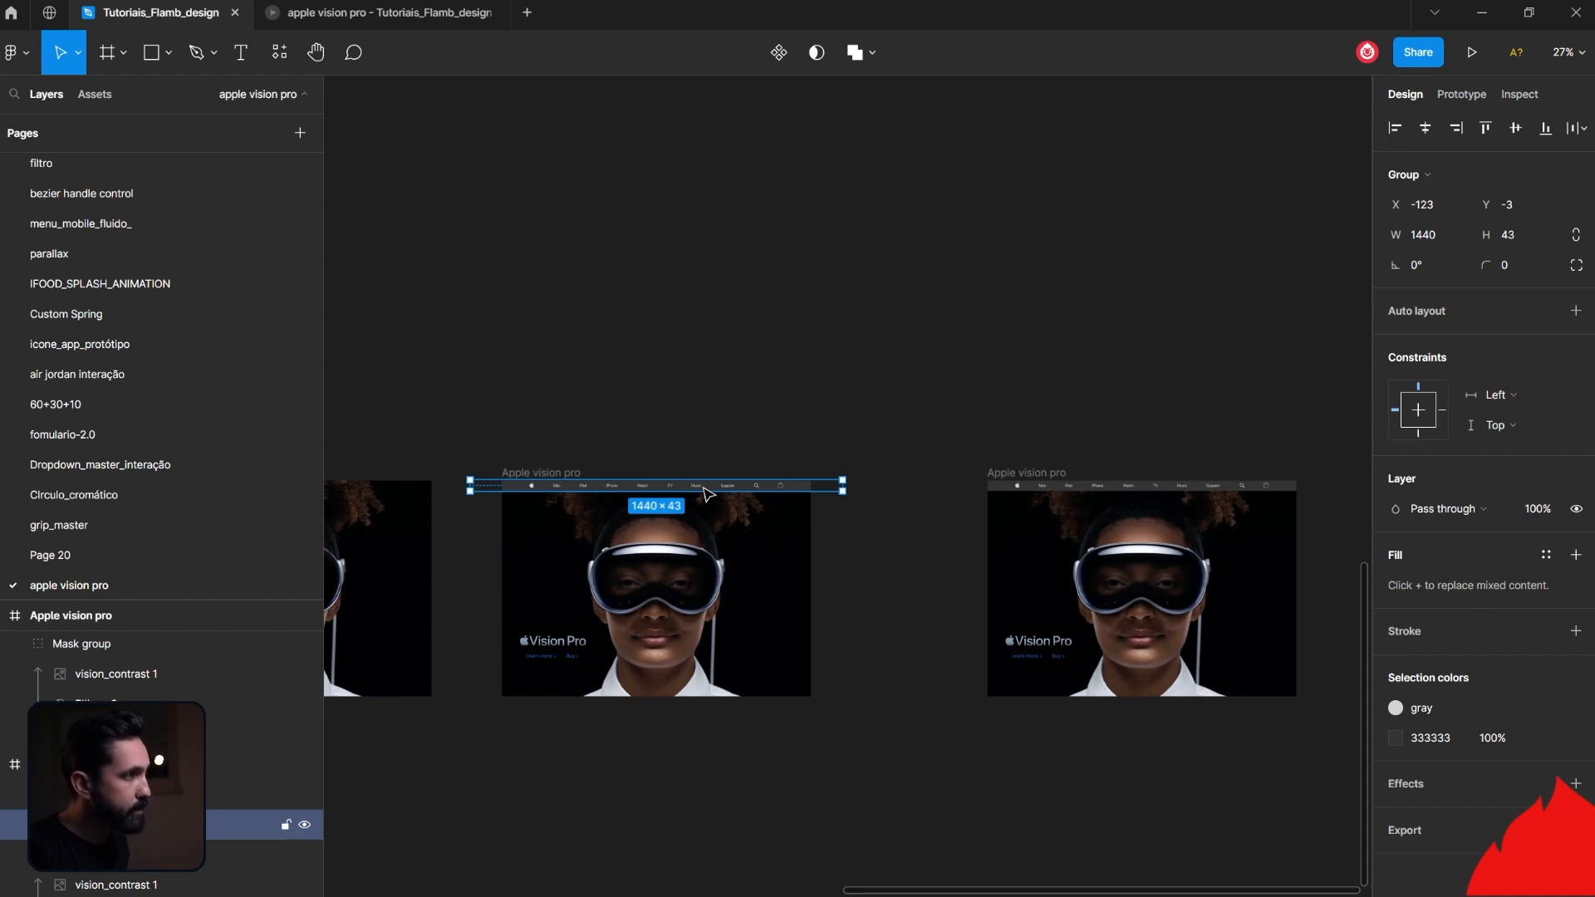
key("shift+Up")
key("shift+Up")
key("shift+Up")
key("shift+Up")
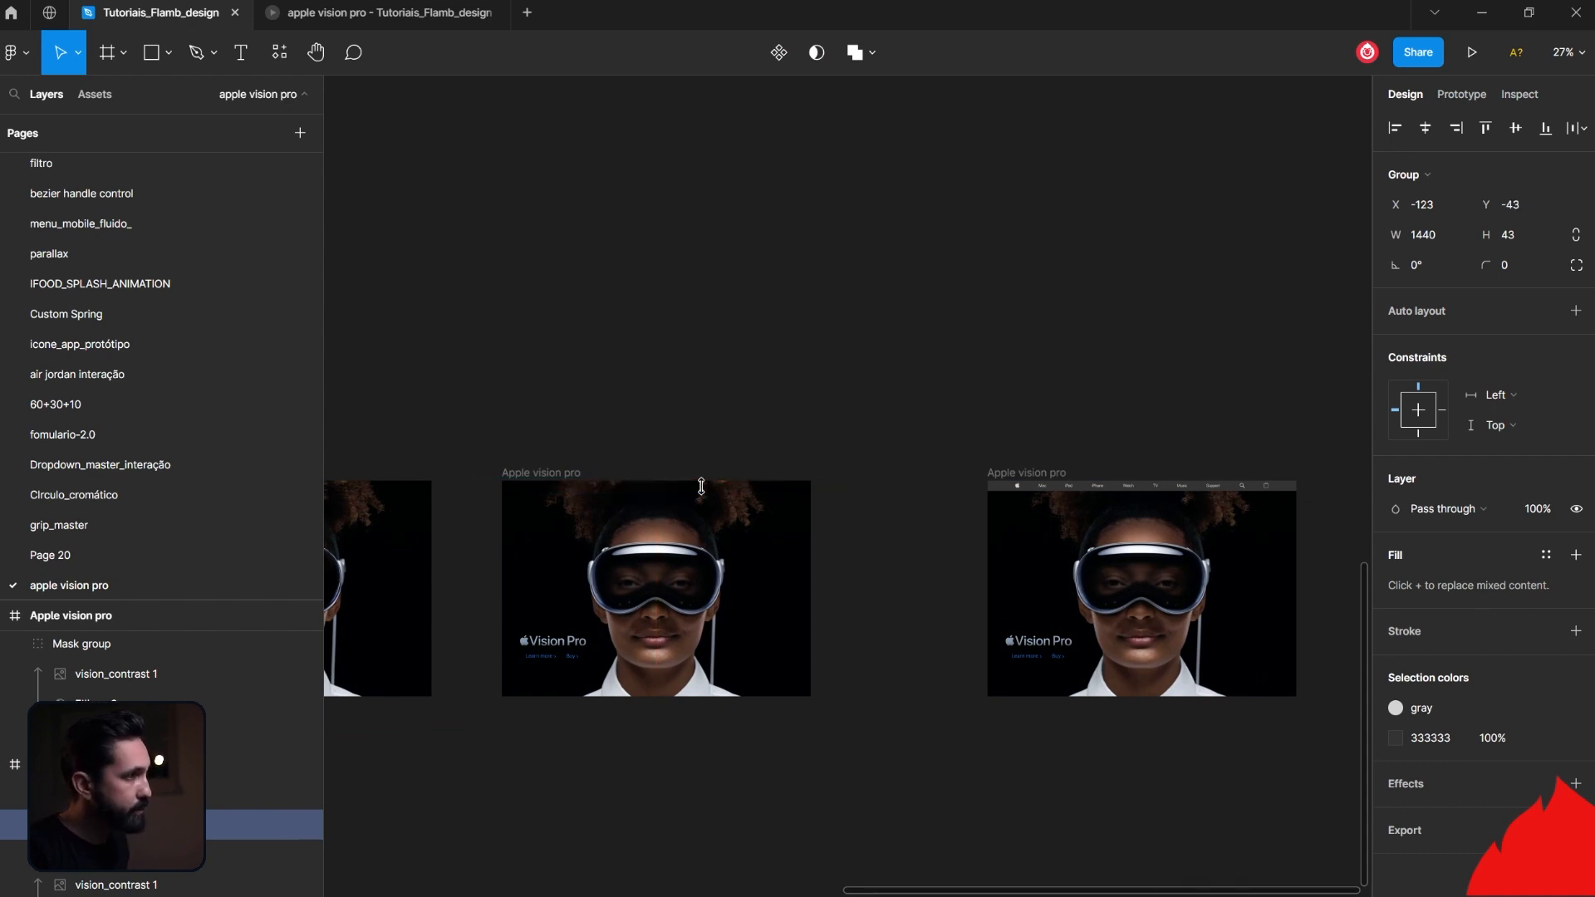
Step: Set the Vision Pro title group's layer opacity to 0% in the preceding frame
left_click(552, 644)
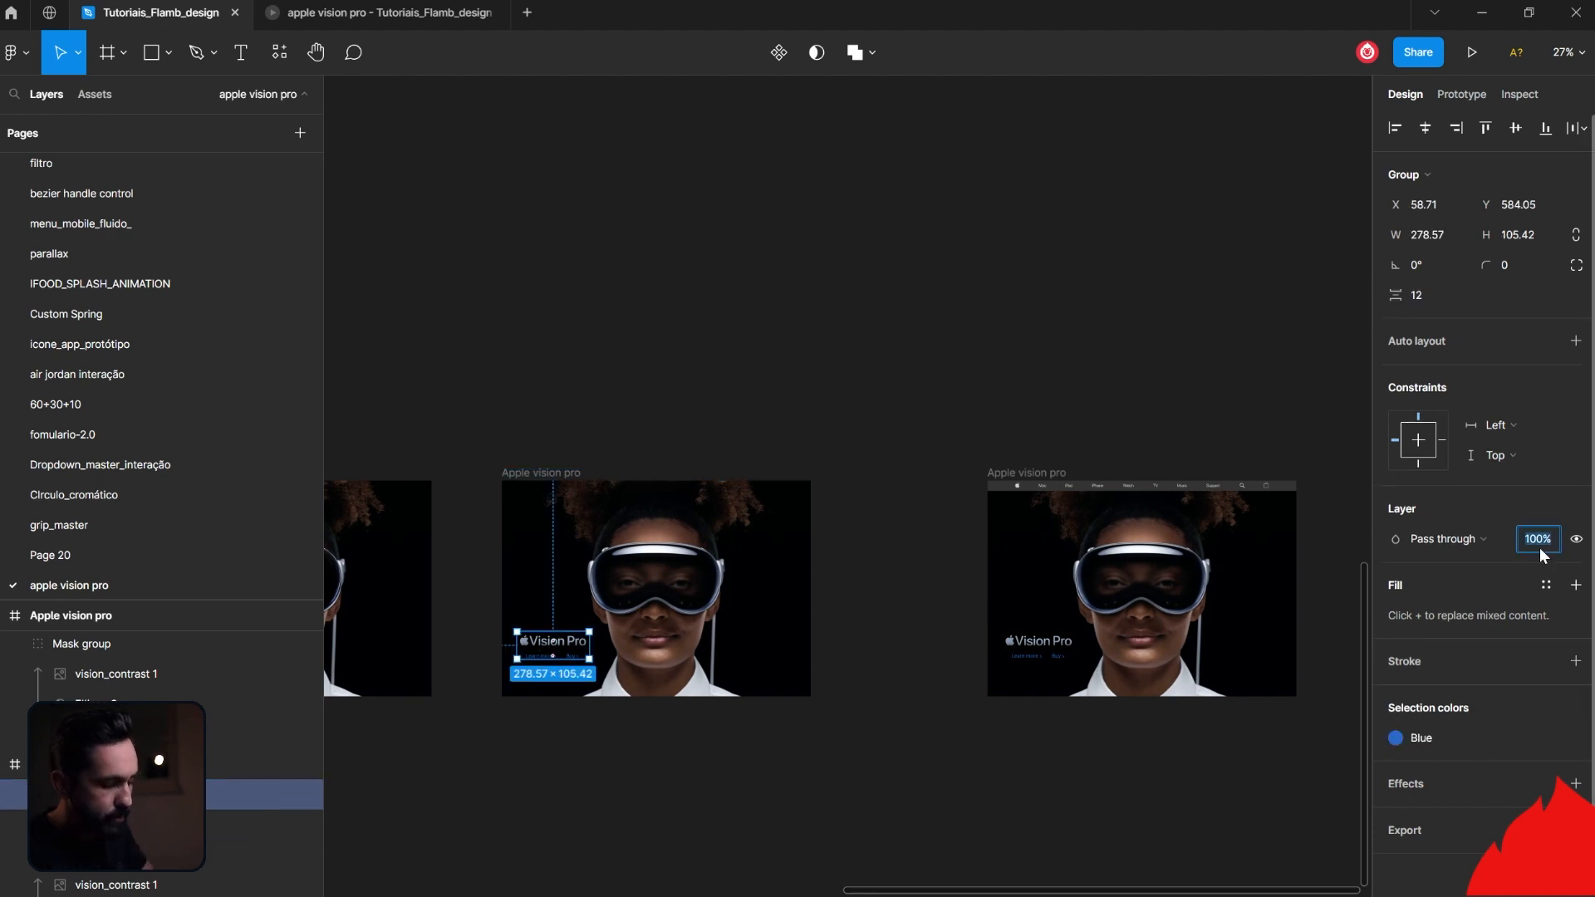
key("Return")
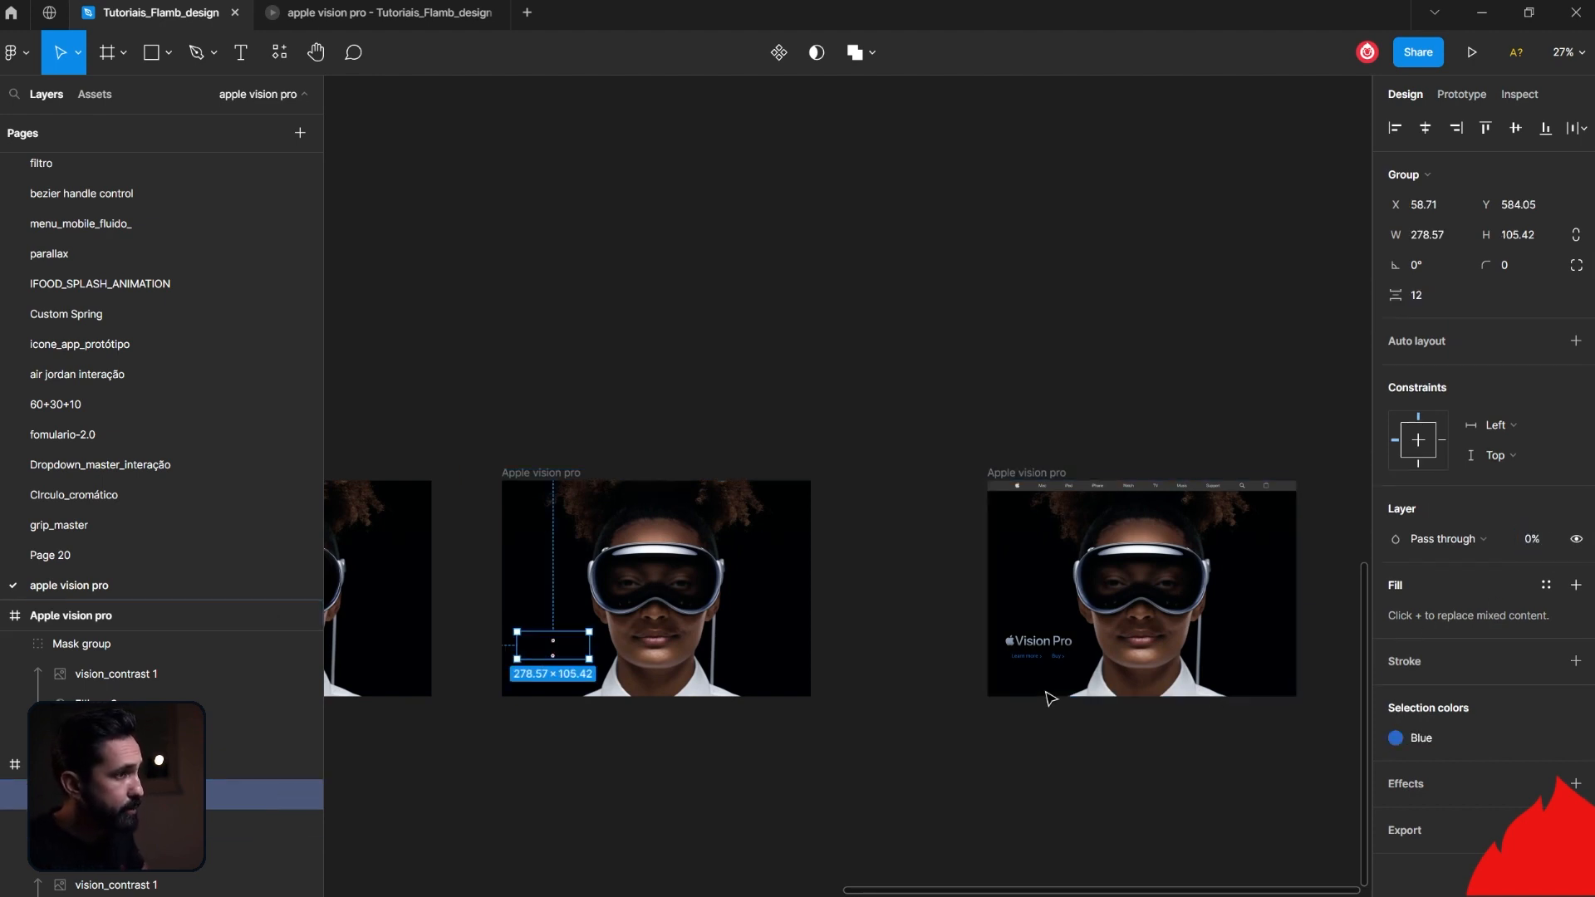
left_click(1071, 712)
Step: Connect the preceding frame to the final one with an 800ms After delay trigger and Linear 300ms Smart animate, and preview the prototype
left_click(1448, 94)
left_click(579, 470)
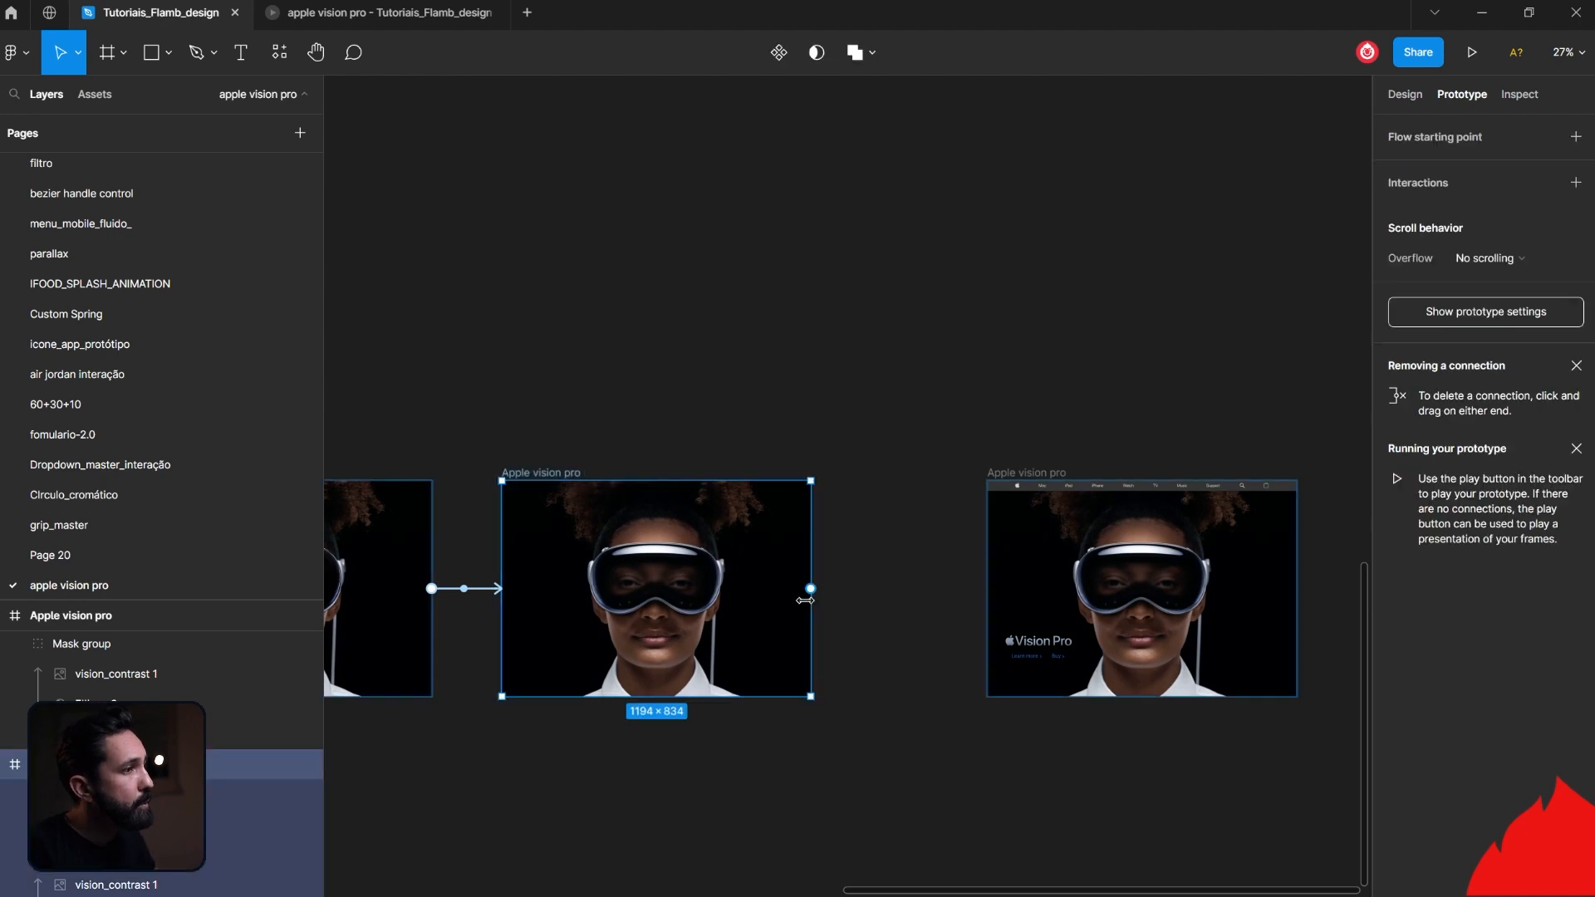
left_click_drag(849, 588, 1142, 586)
left_click(1192, 251)
left_click(1259, 496)
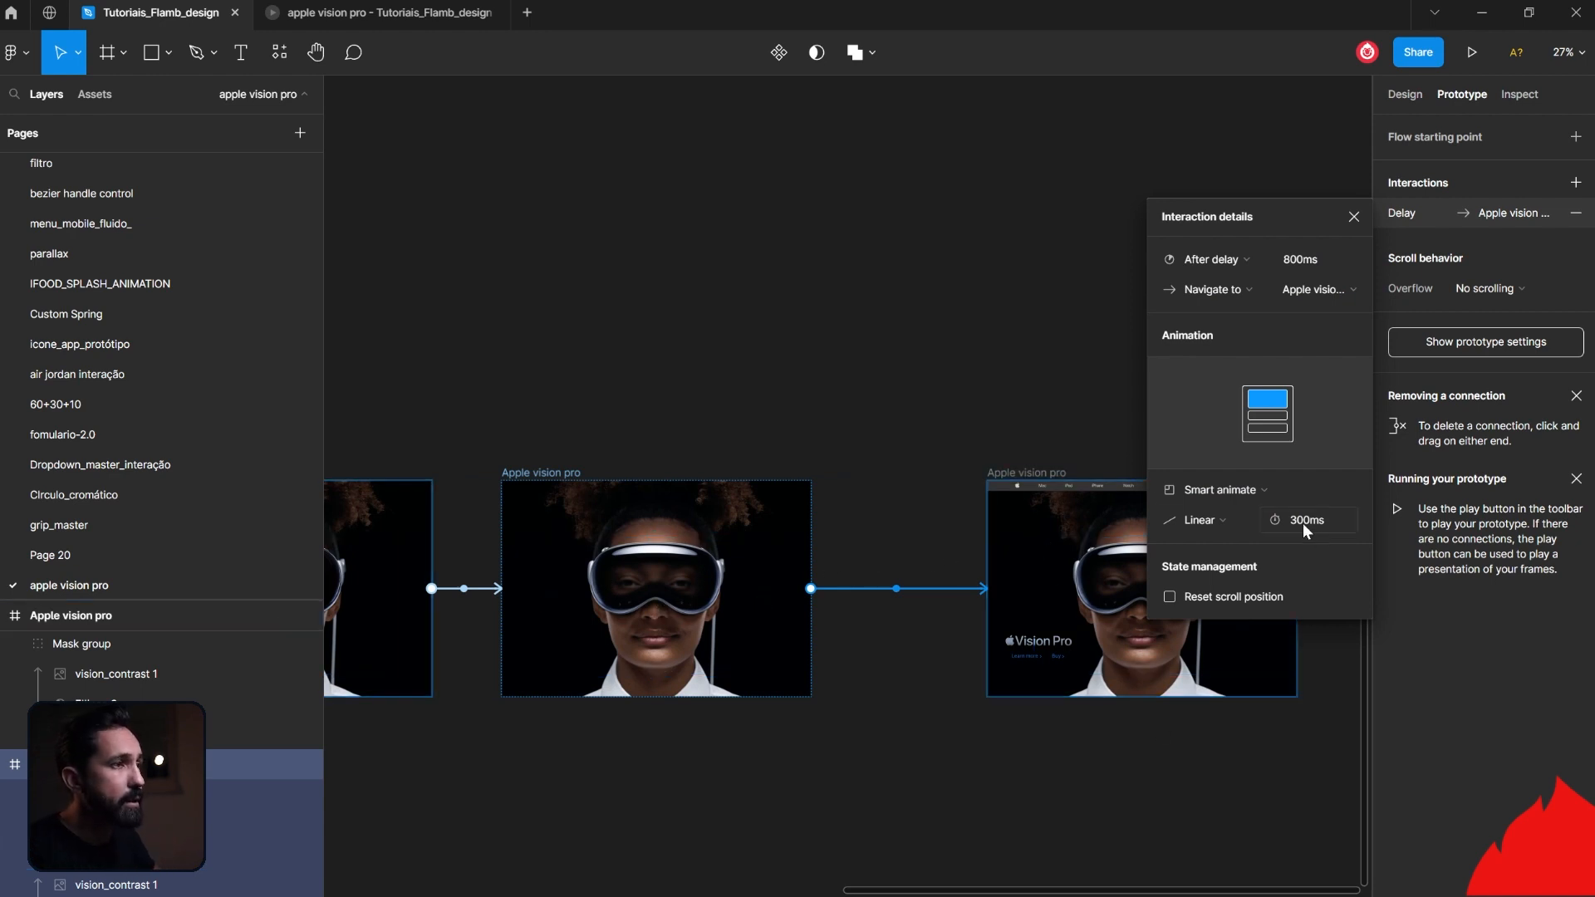
left_click(1326, 522)
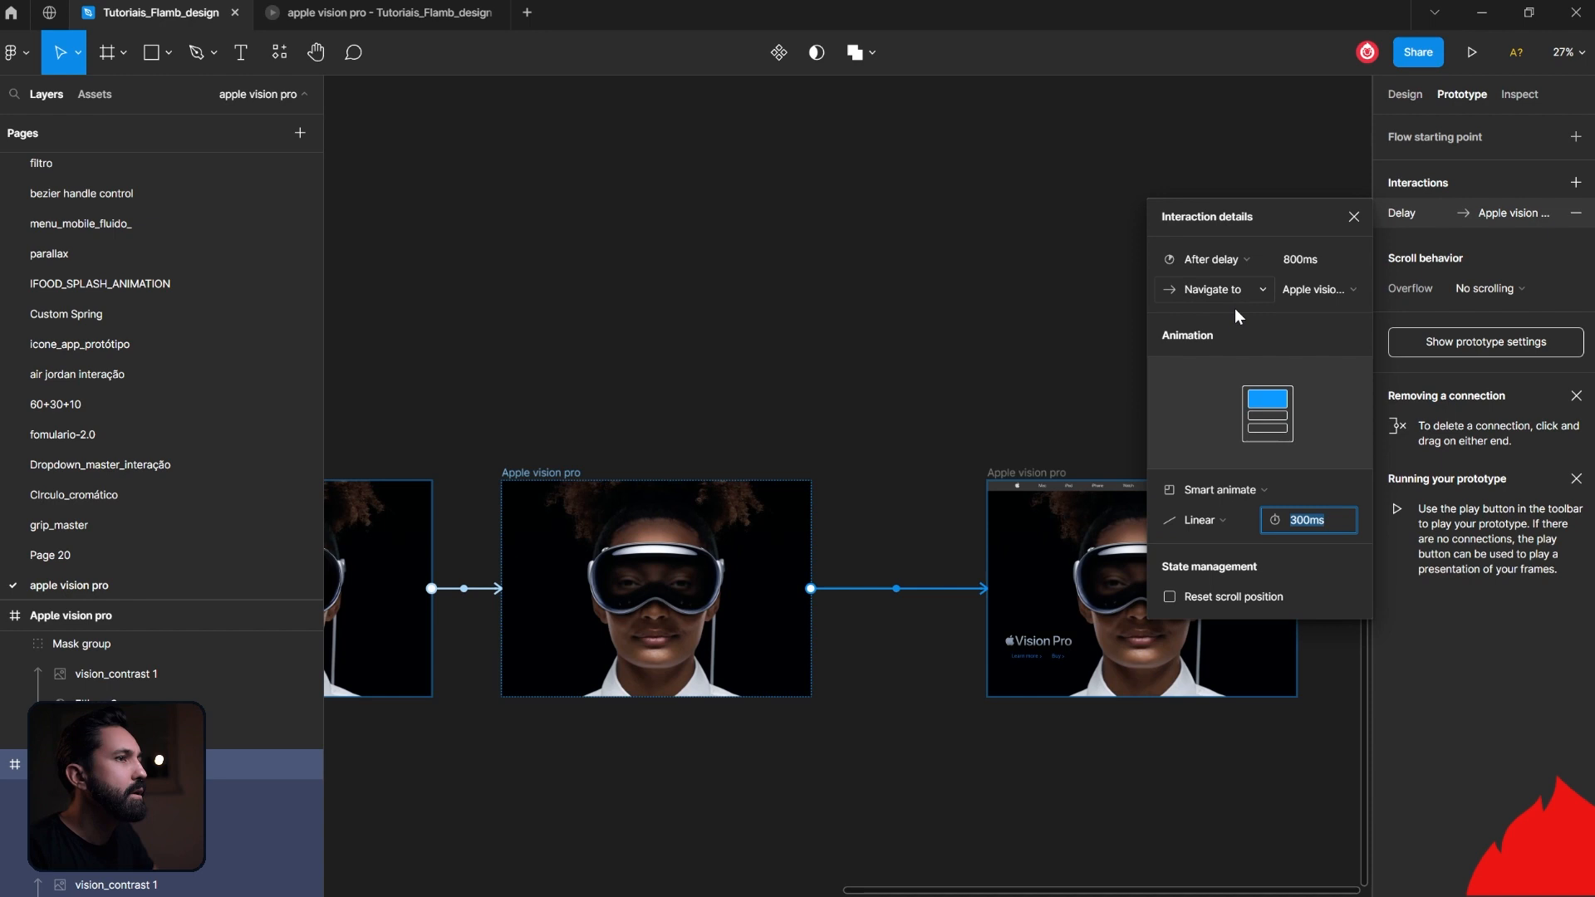
key("Escape")
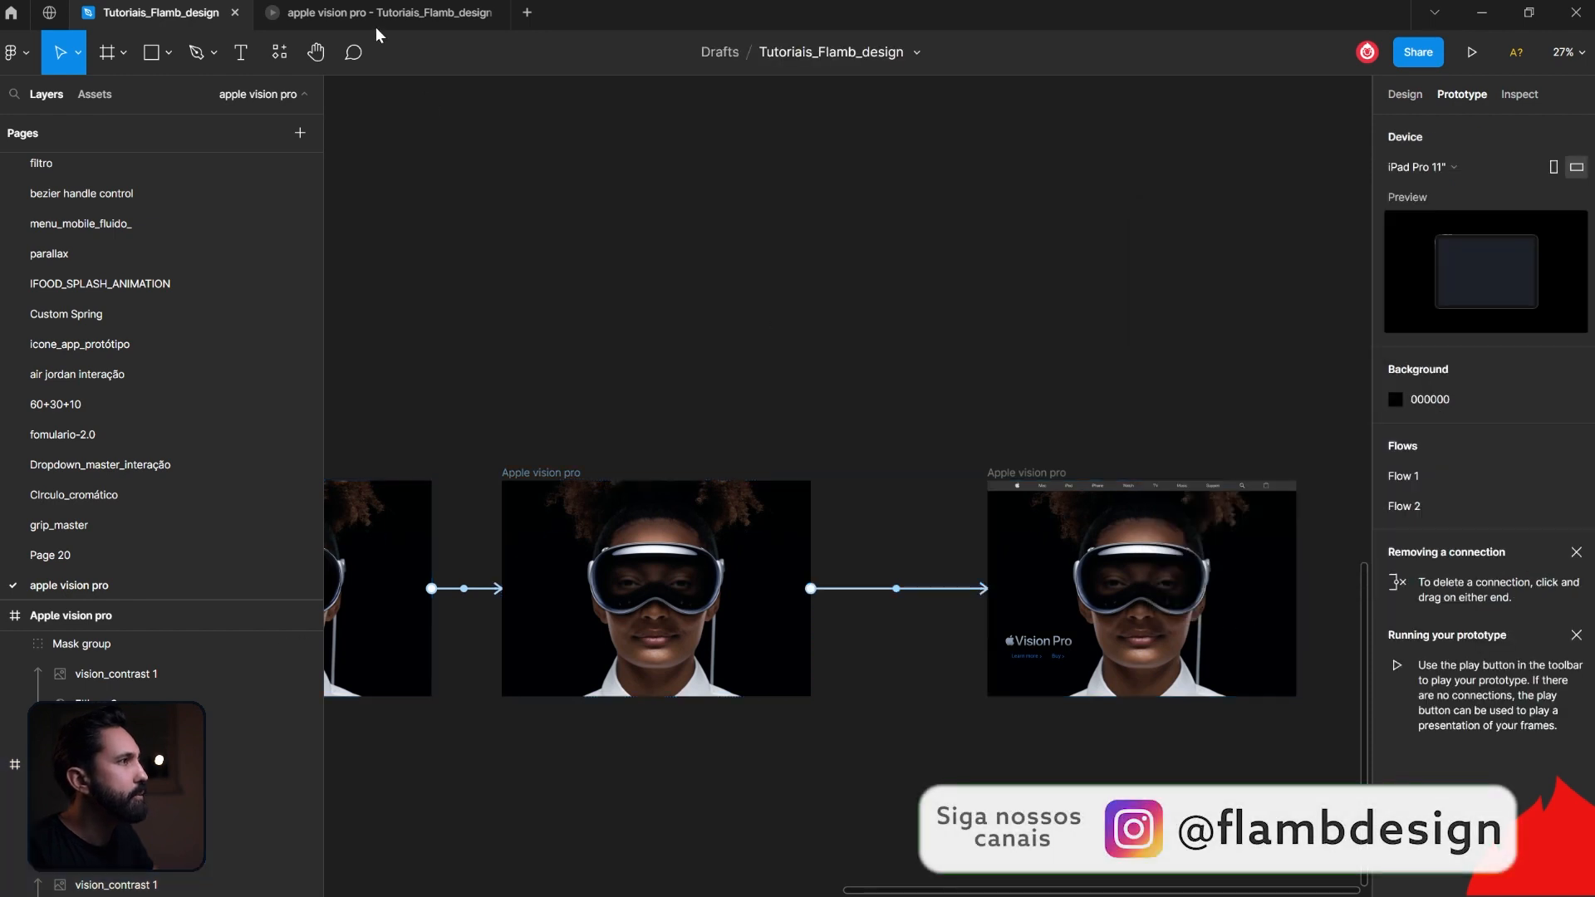
key("ctrl+alt+Return")
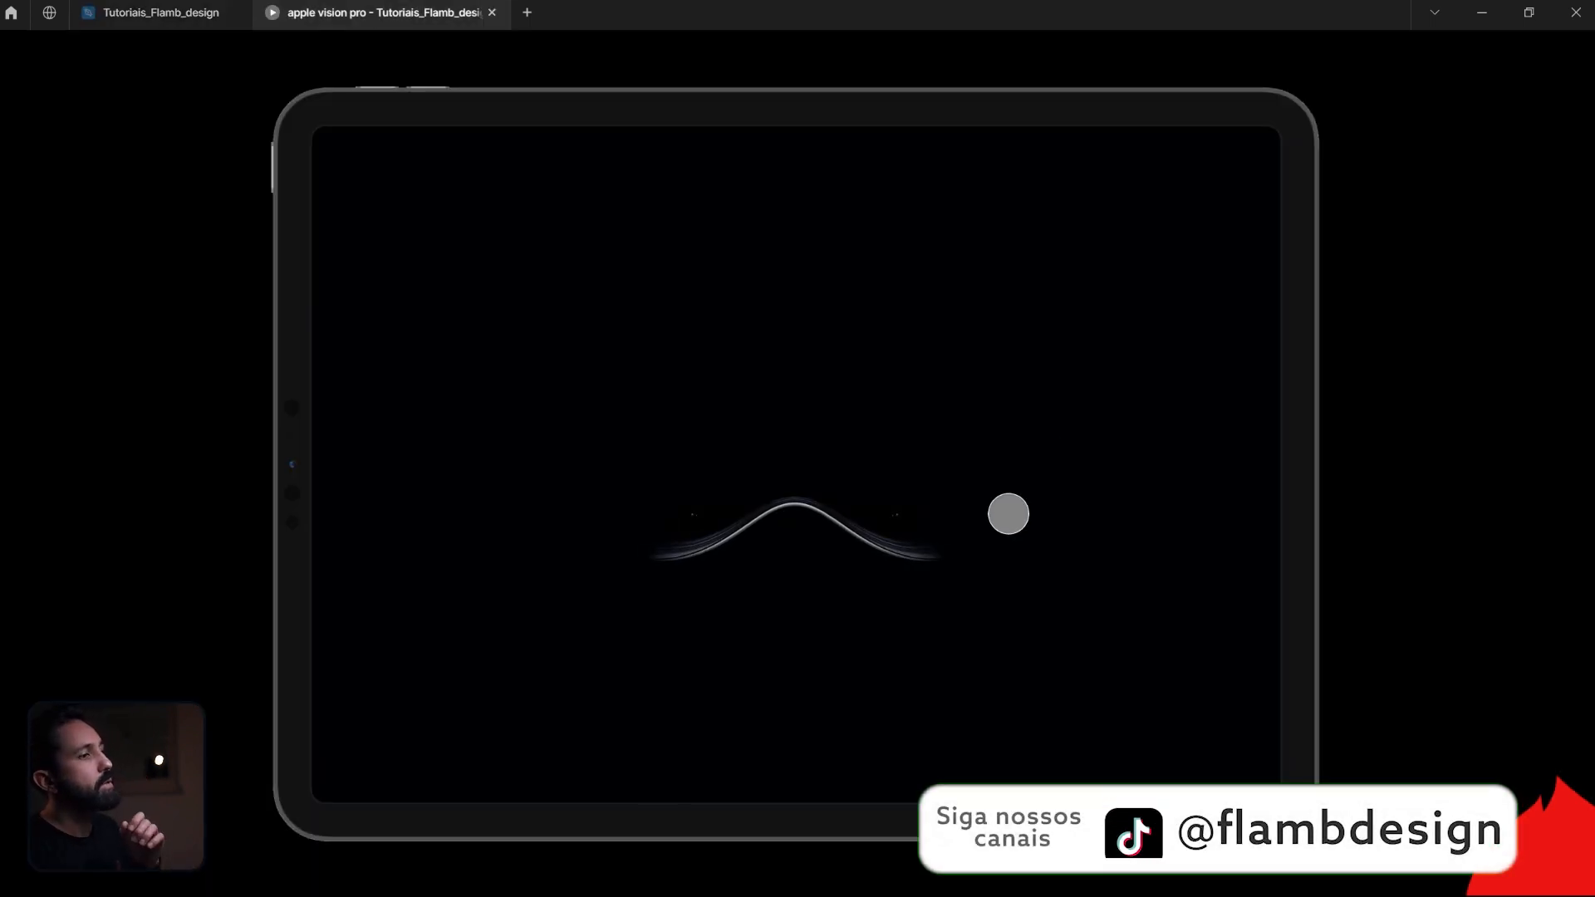